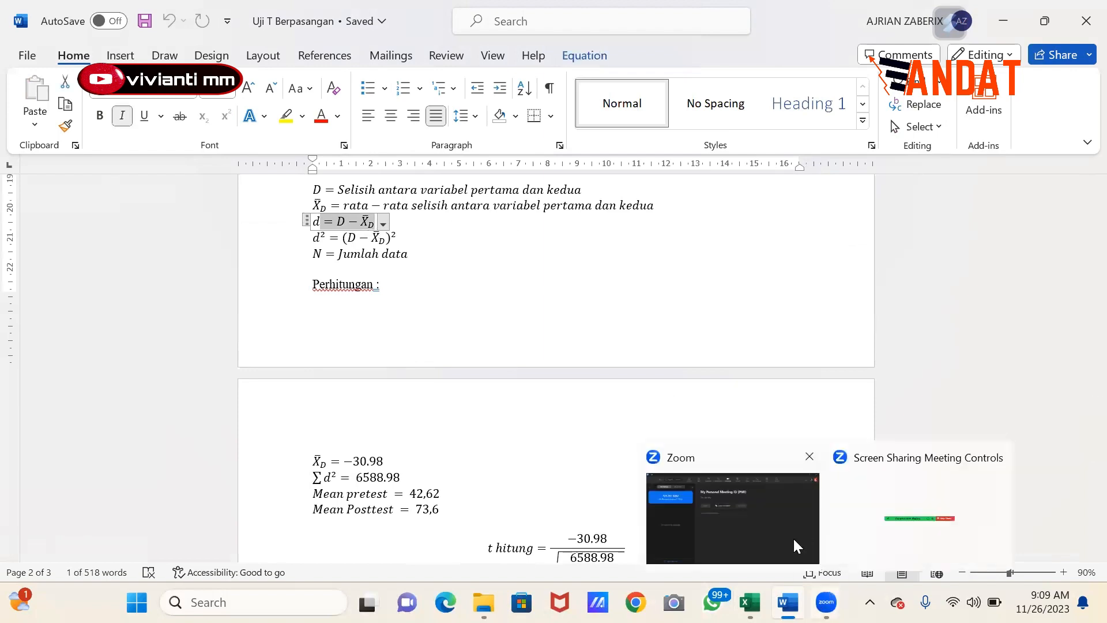
Step: Switch to Excel and enter the formula =K3-$L$3 in cell M3 to calculate the first d value
key(alt+Tab)
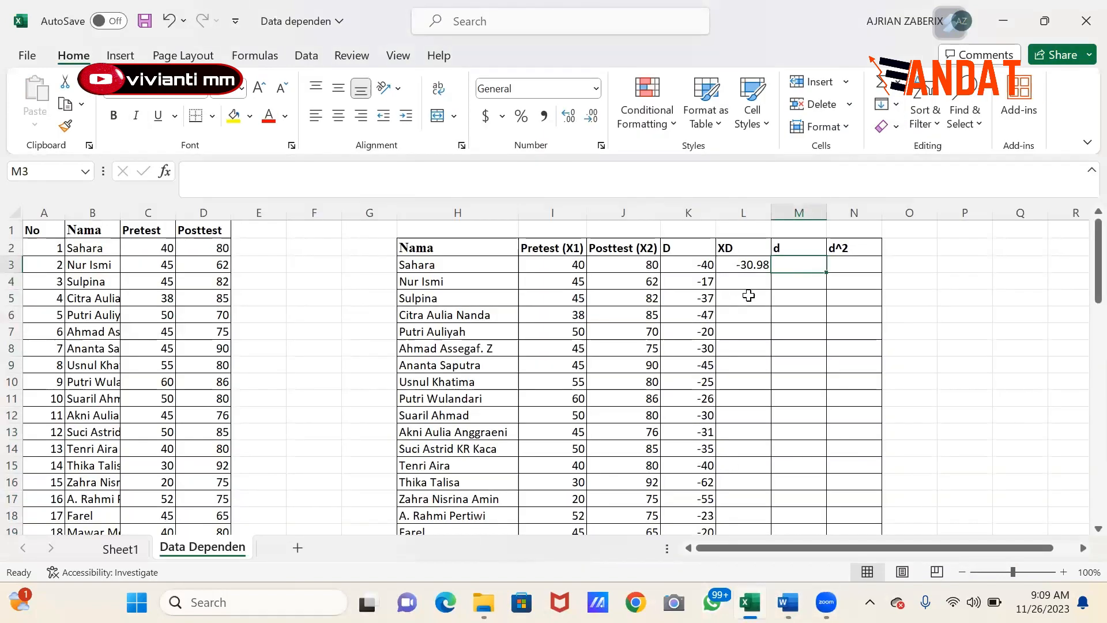
text(=)
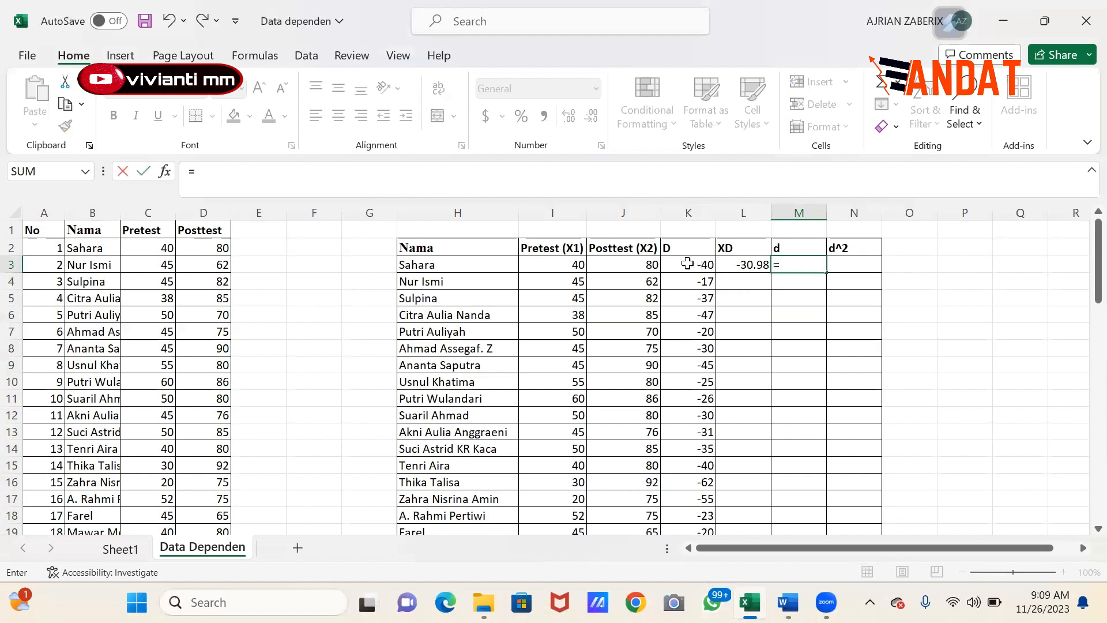
click(685, 263)
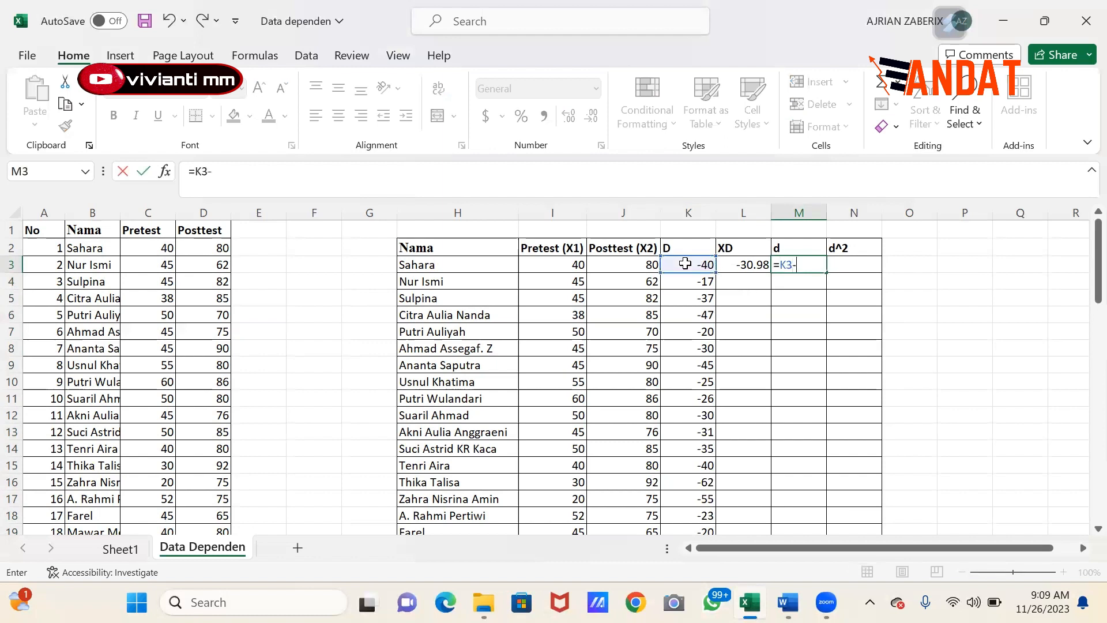
text(-)
click(743, 264)
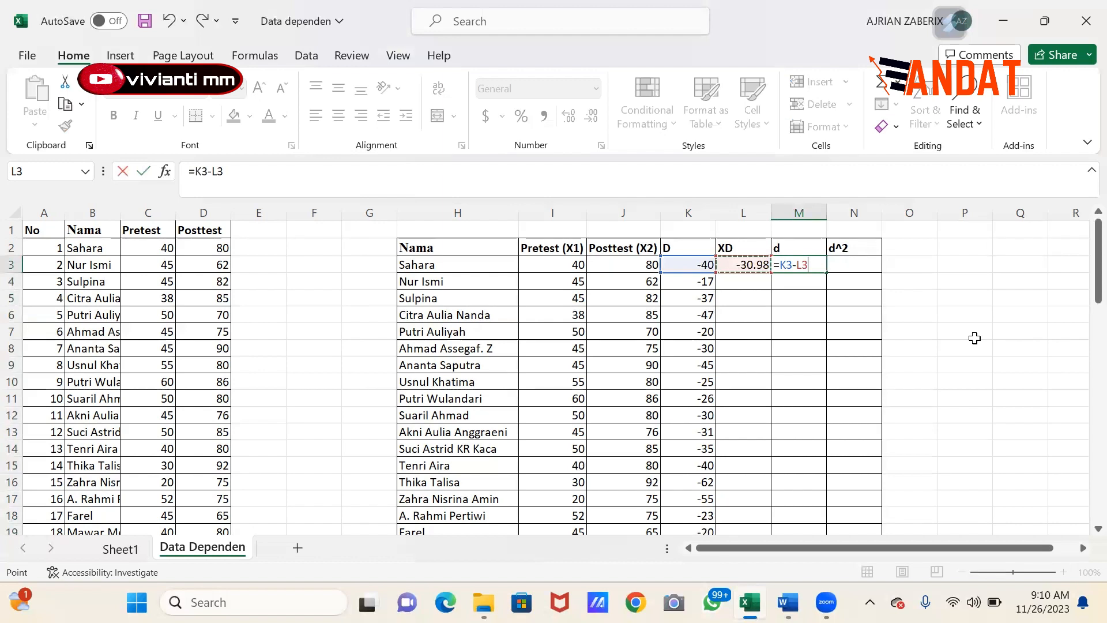
key(F4)
drag(212, 171, 241, 173)
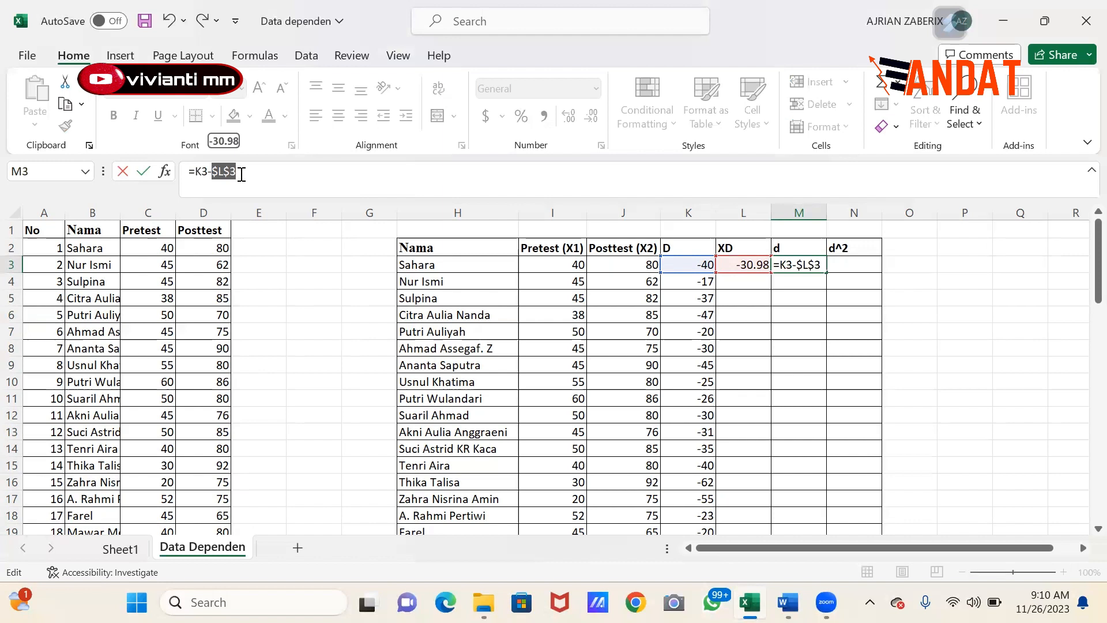
key(Return)
Step: Copy the d formula from M3 down the whole column through row 52
click(813, 267)
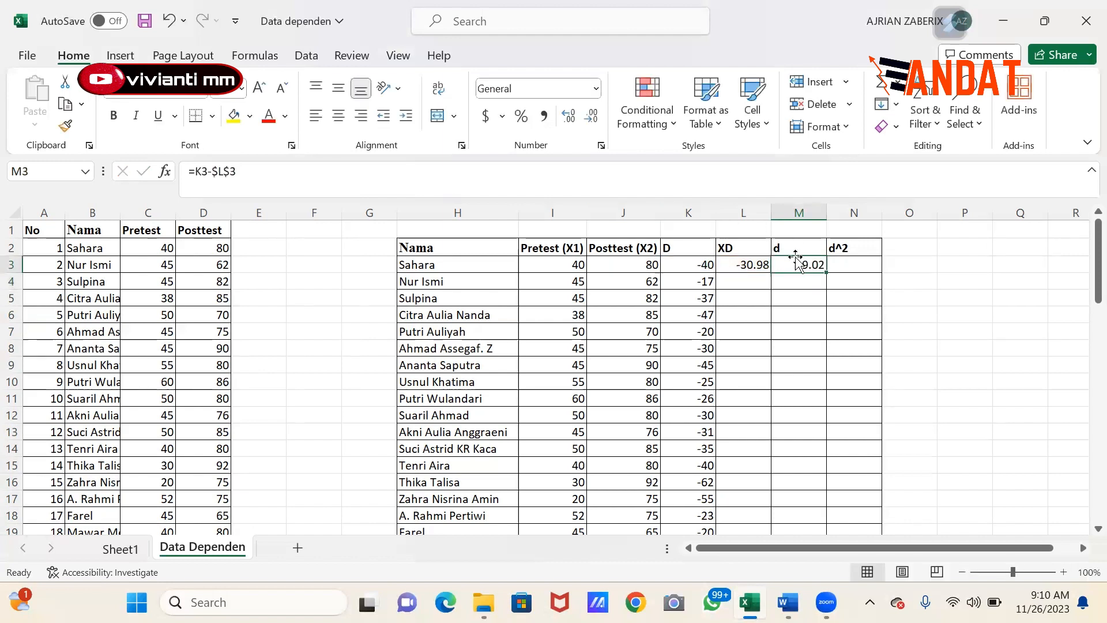
double_click(827, 275)
scroll(827, 272, down, 3)
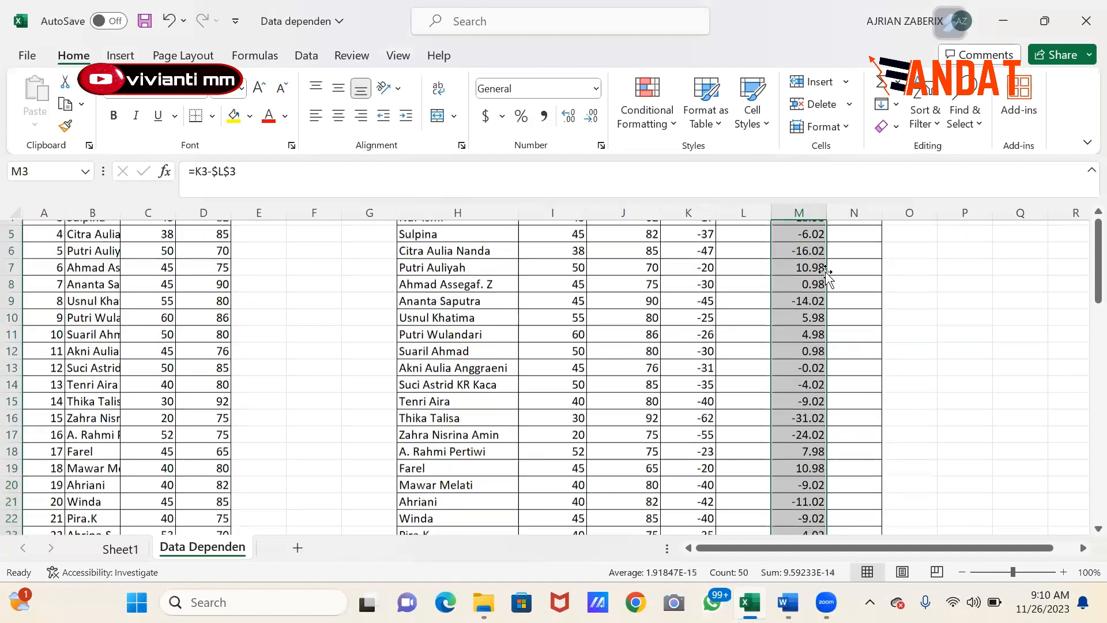
scroll(825, 272, down, 11)
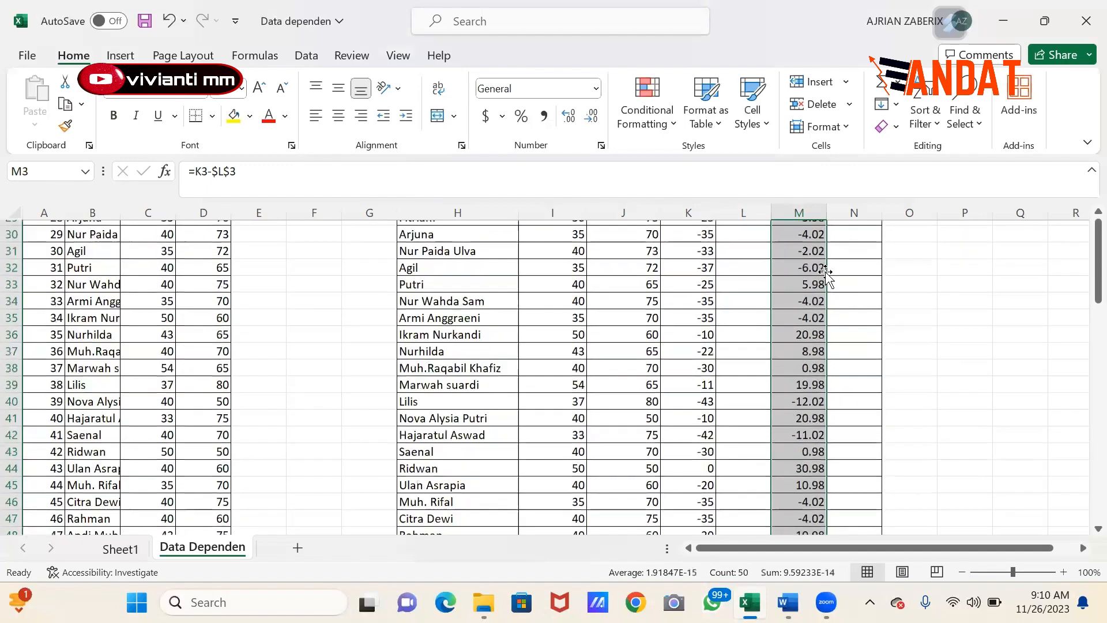
scroll(825, 272, up, 14)
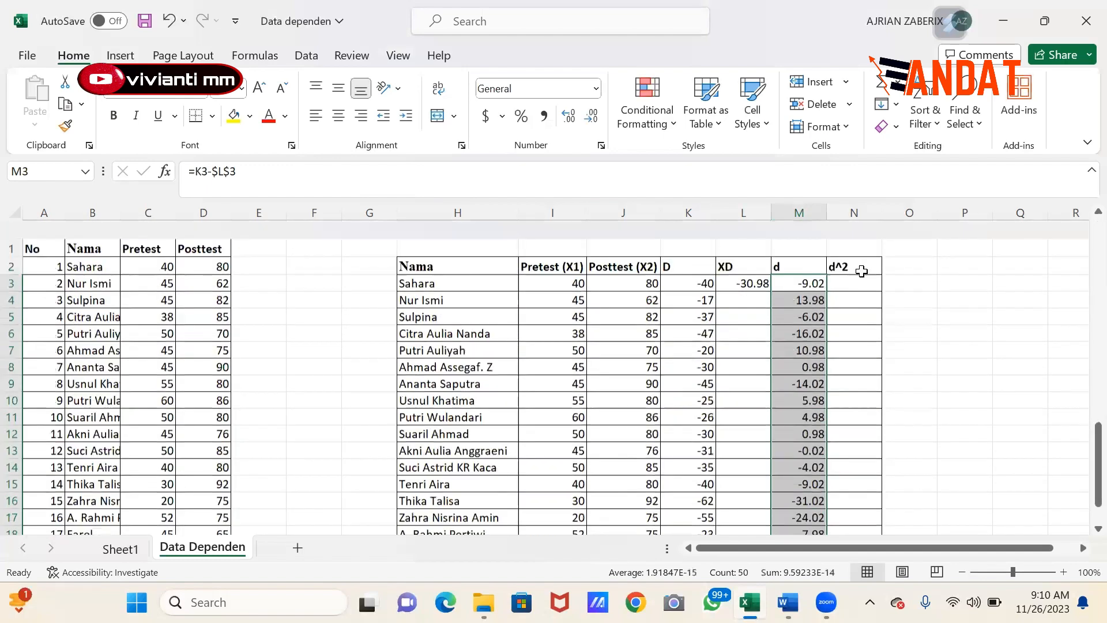
Step: Enter the formula =M3^2 in cell N3 to square the first d value
click(856, 259)
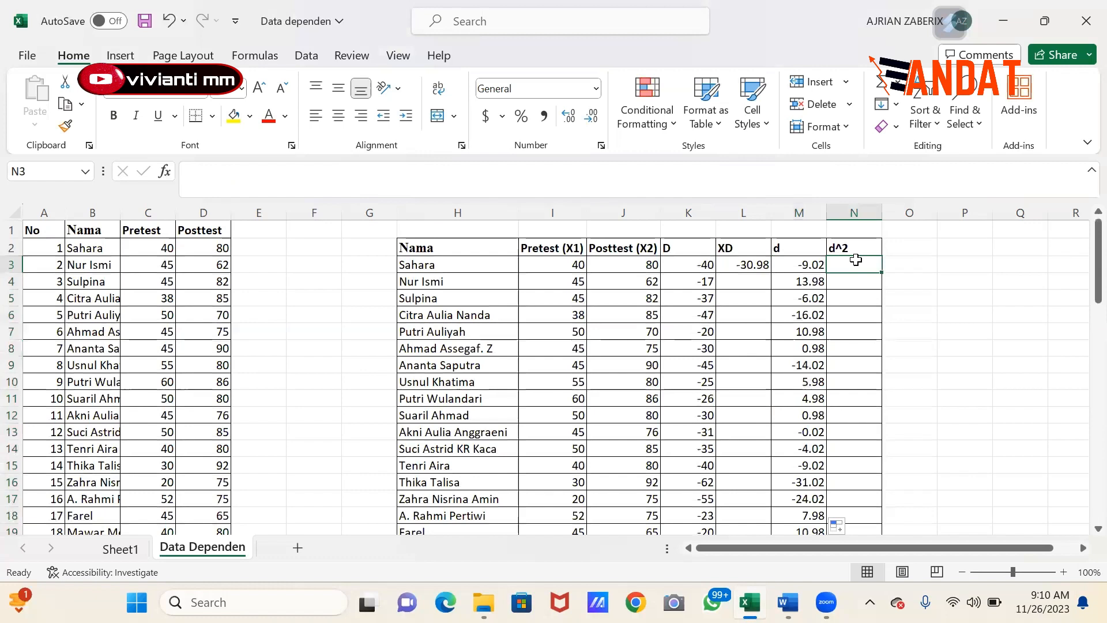
click(786, 260)
click(846, 267)
text(=)
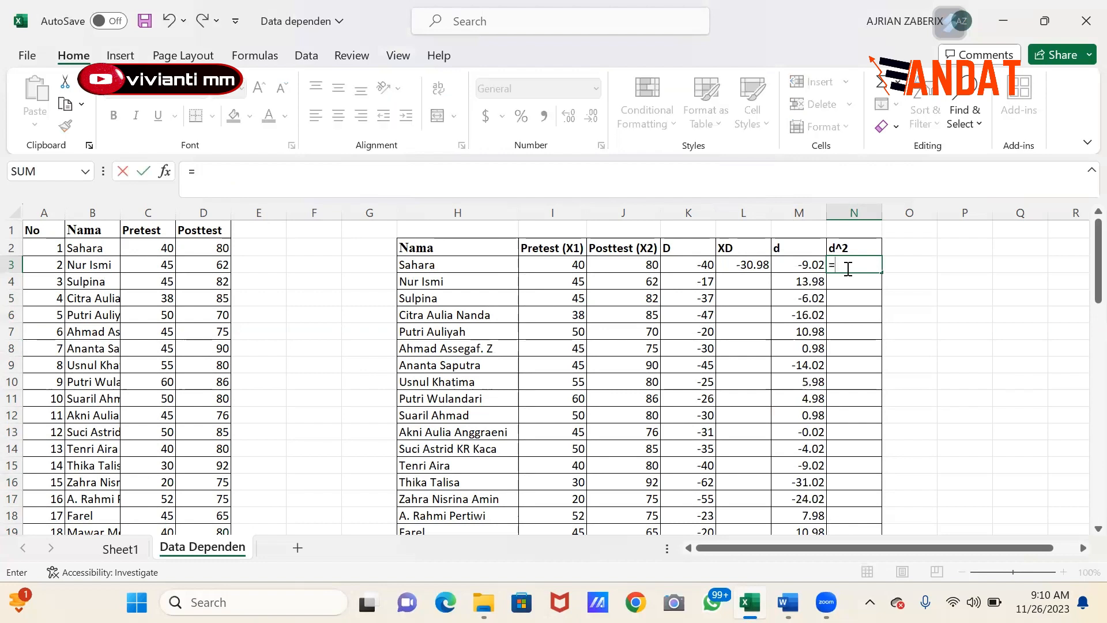
click(797, 265)
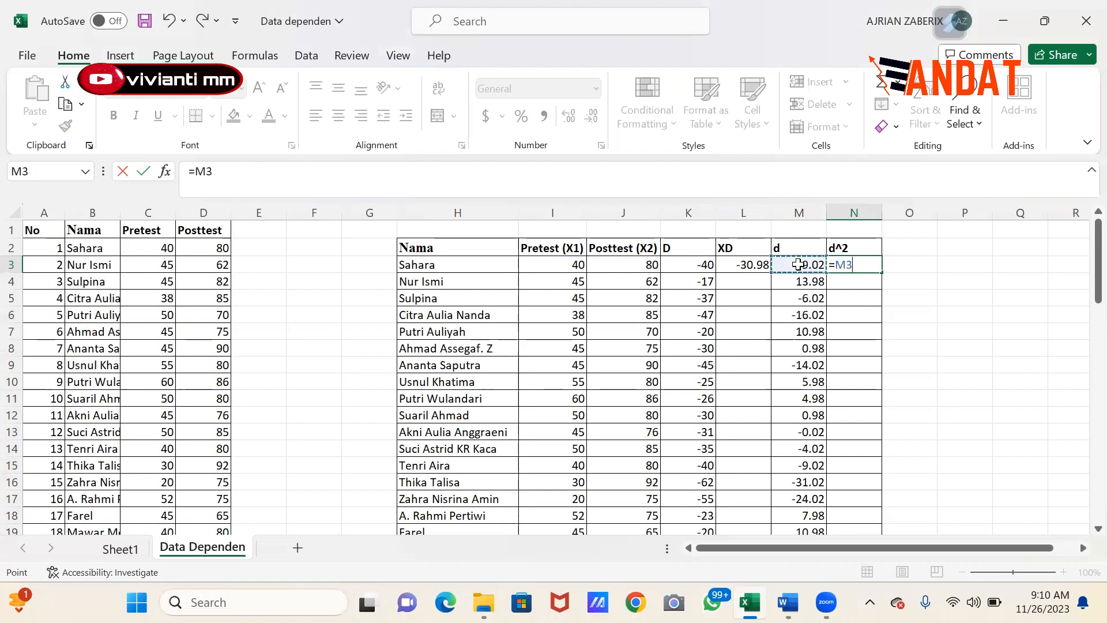
text(^2)
key(Return)
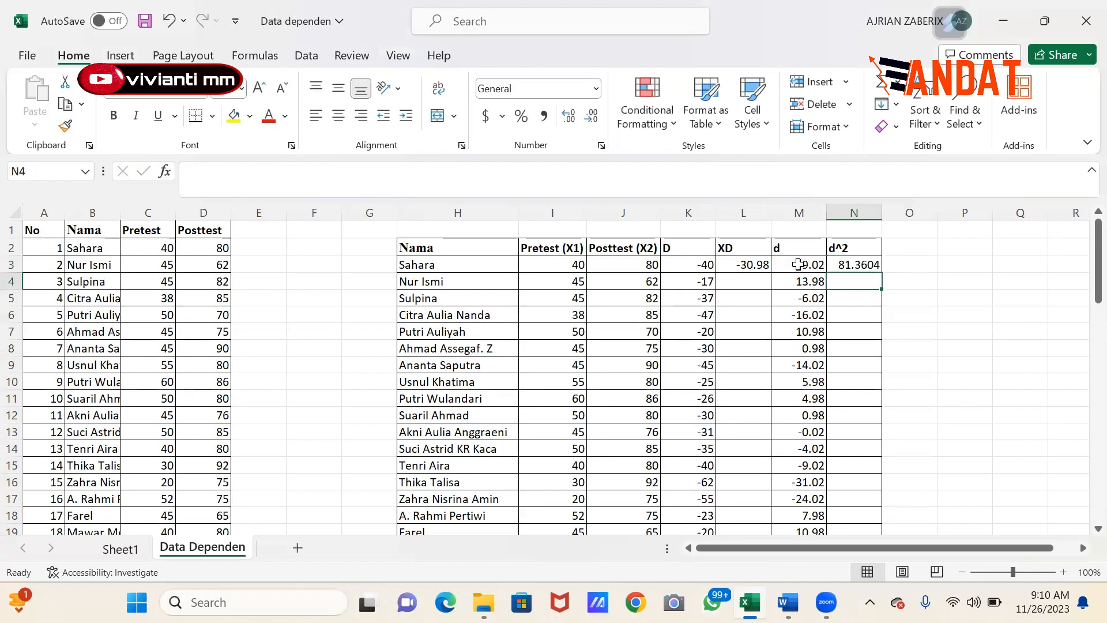
Step: Copy the squared-difference formula from N3 down through cell N52
click(864, 265)
double_click(882, 271)
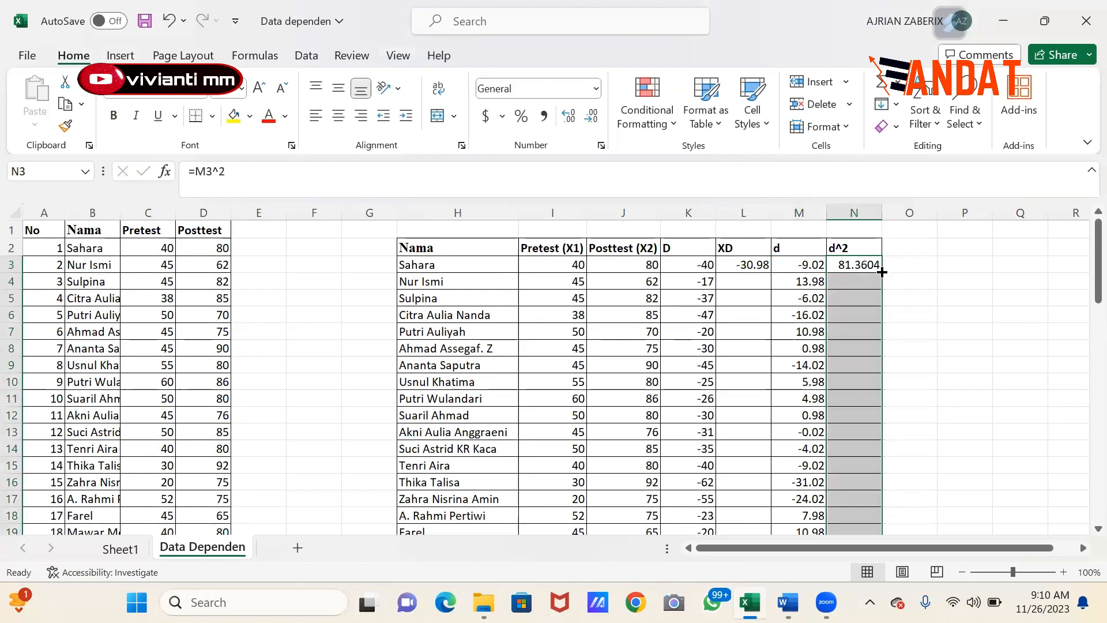
scroll(880, 271, down, 8)
scroll(888, 403, down, 4)
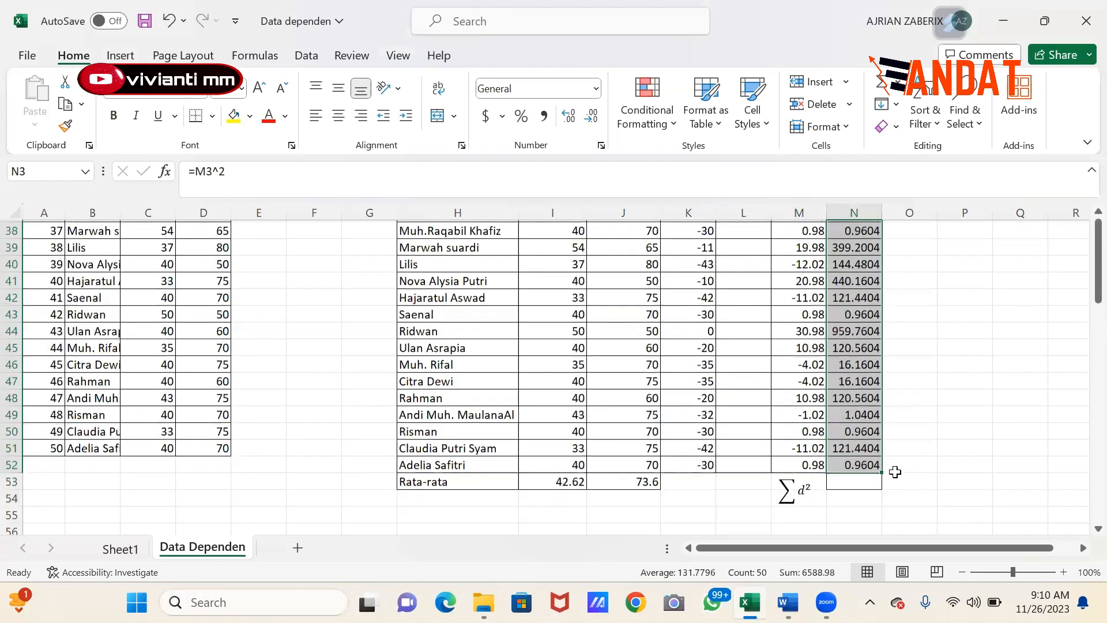
Step: Switch to Word and examine the ∑d² term in the t hitung formula of the paired sample T test
click(868, 479)
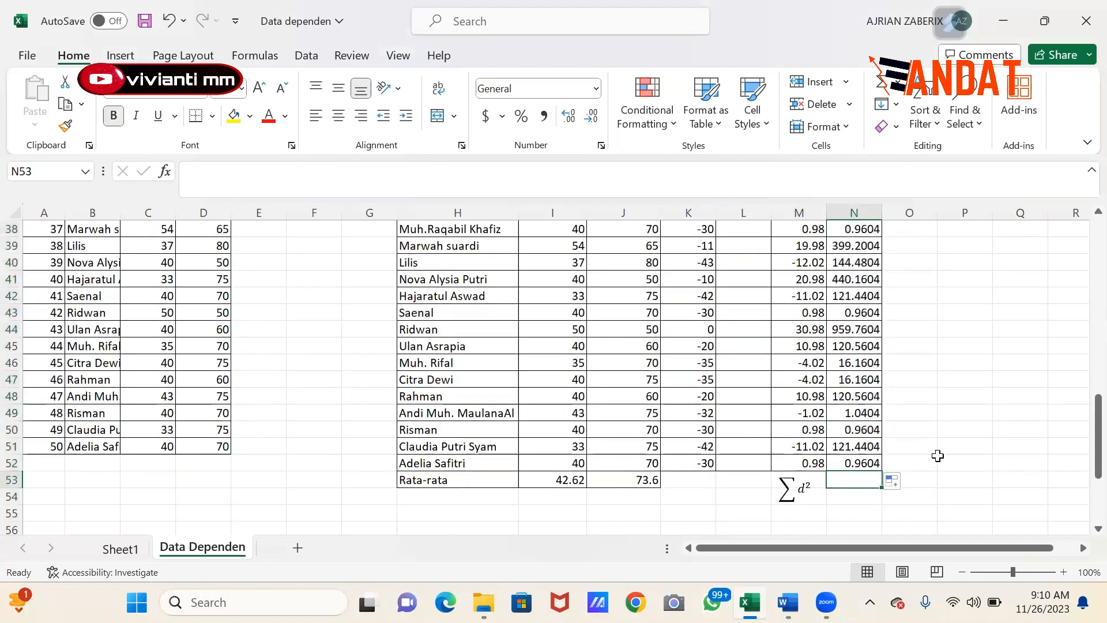
scroll(937, 455, up, 12)
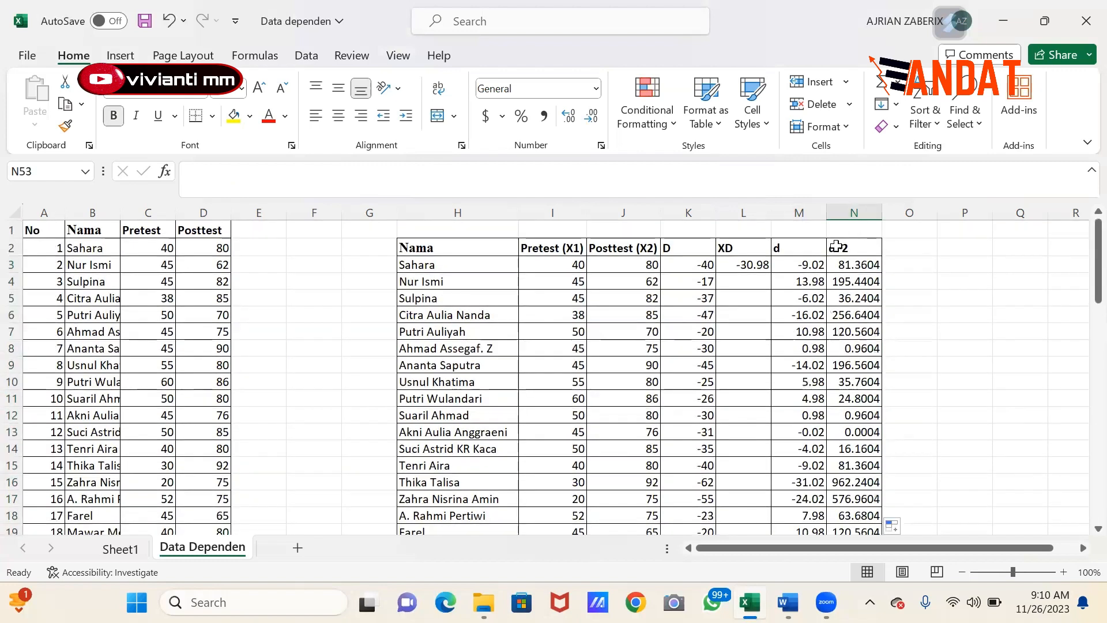
click(837, 246)
key(alt+Tab)
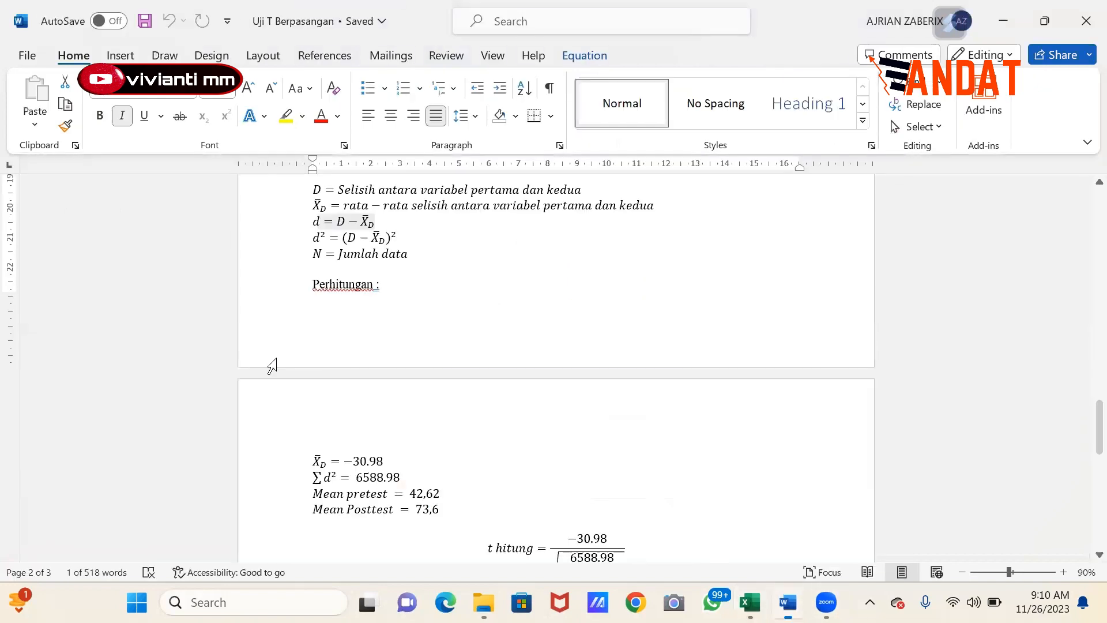
scroll(448, 313, down, 1)
scroll(449, 313, up, 5)
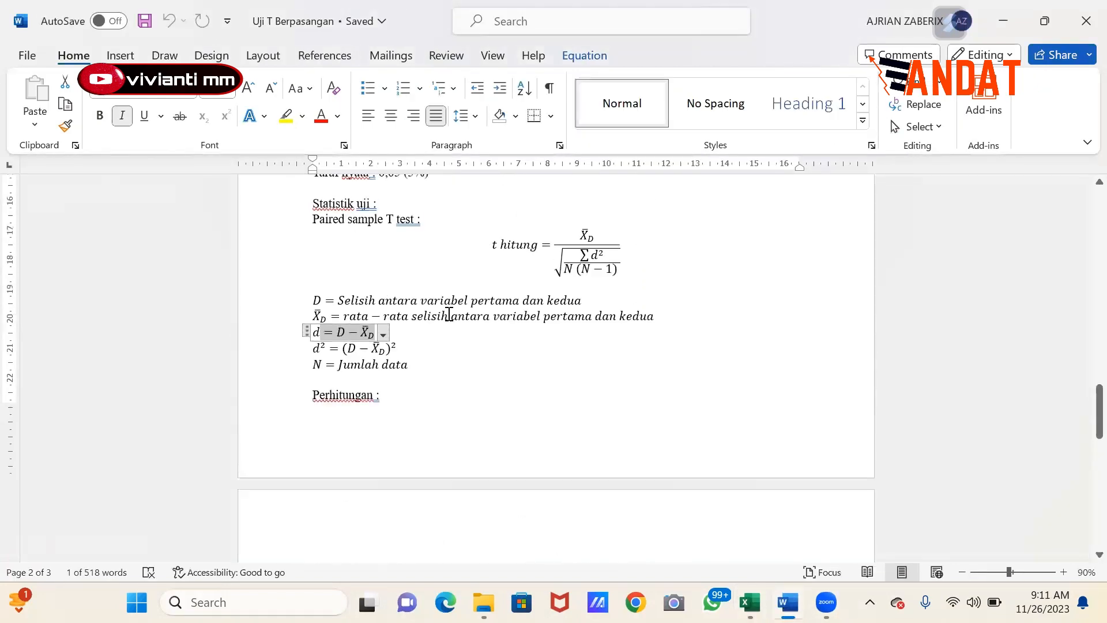
drag(577, 260, 604, 257)
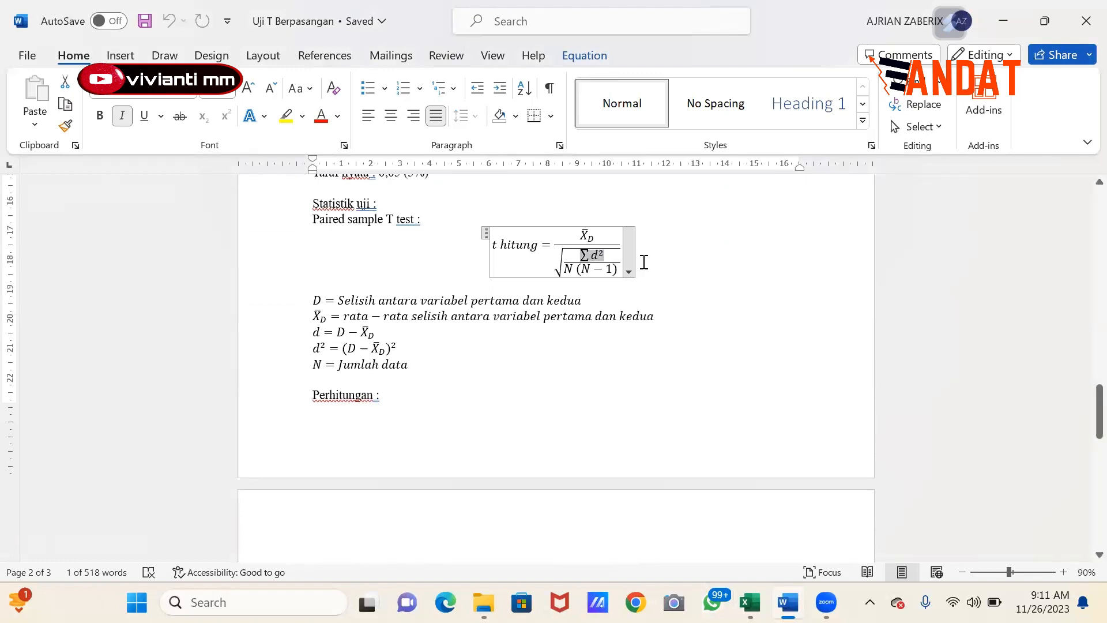
Step: Switch back to Excel and total the d^2 column in cell N54 with =SUM(N3:N52)
click(749, 602)
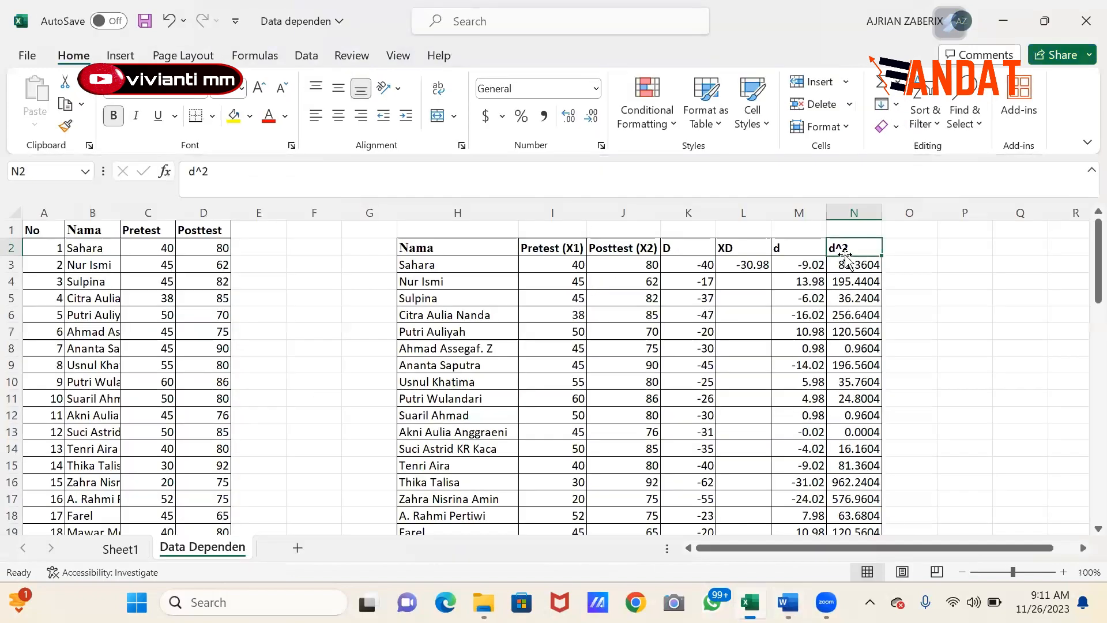
drag(844, 264, 840, 479)
click(859, 498)
scroll(861, 503, down, 2)
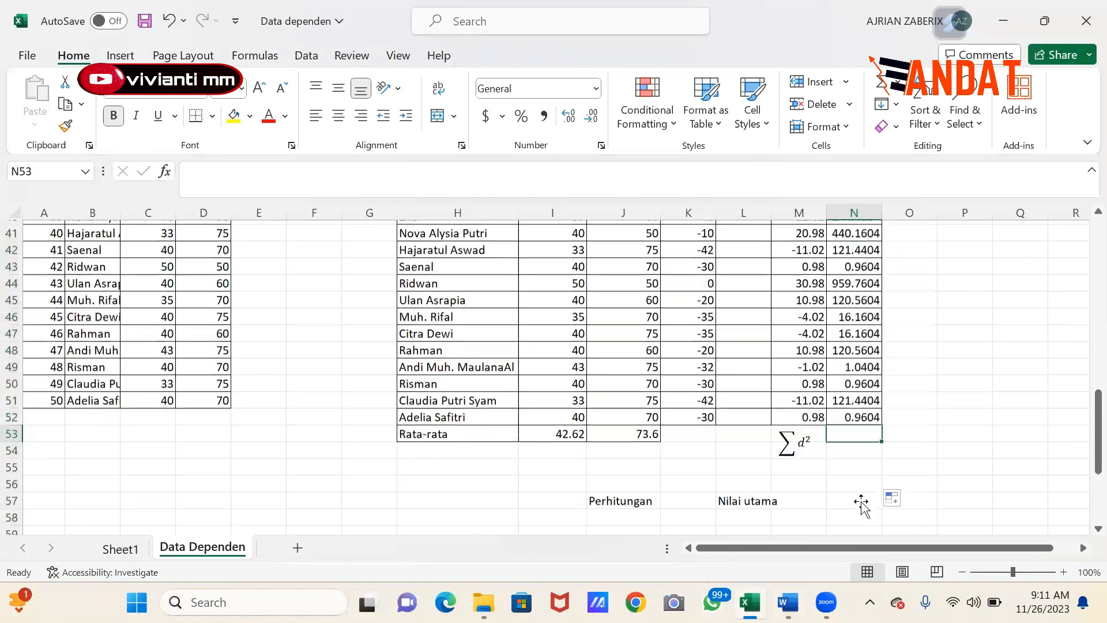
scroll(861, 503, down, 2)
click(849, 363)
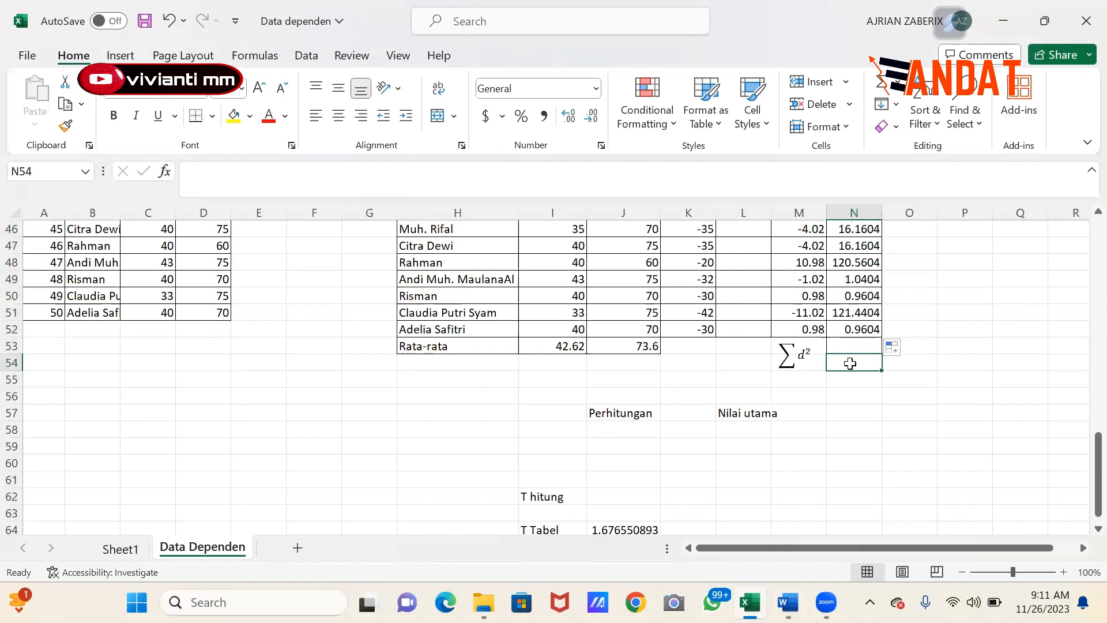
text(=)
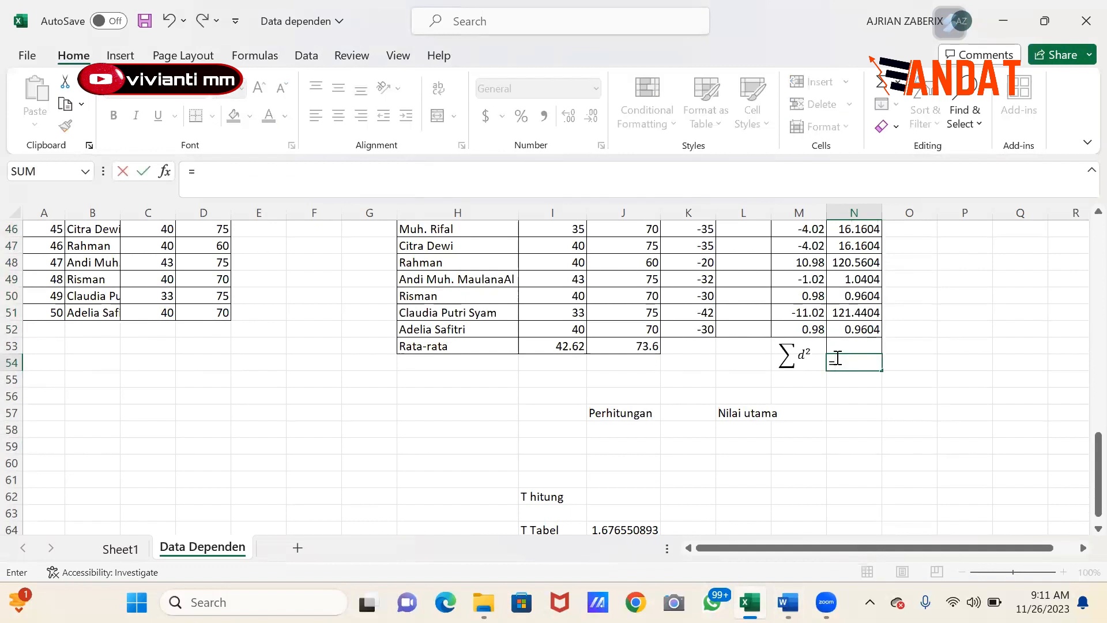
text(sum)
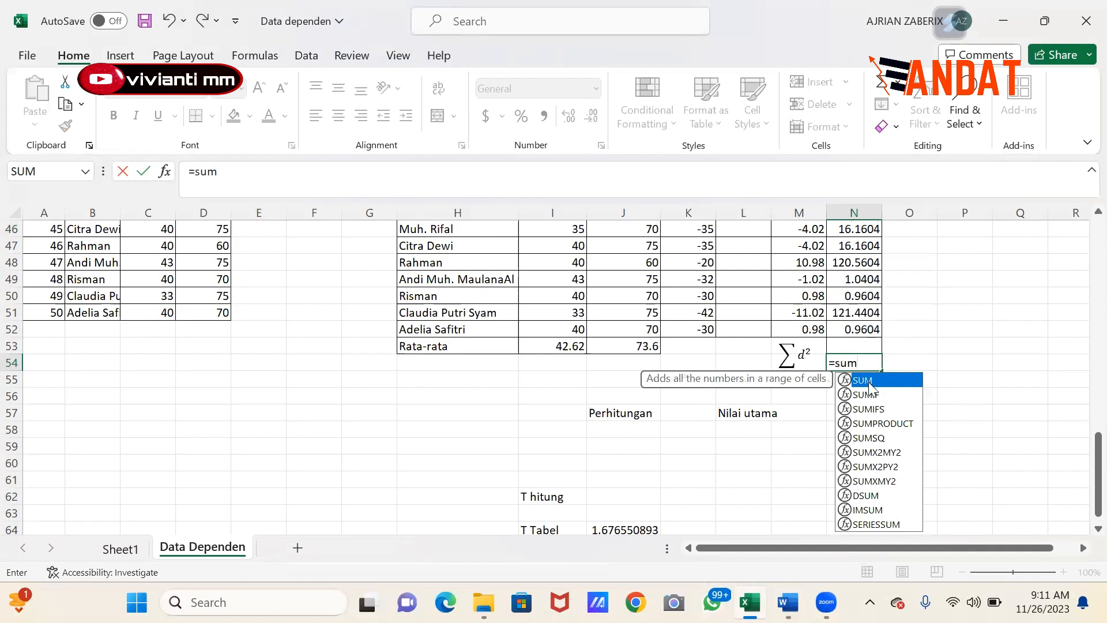
double_click(868, 381)
scroll(927, 346, up, 2)
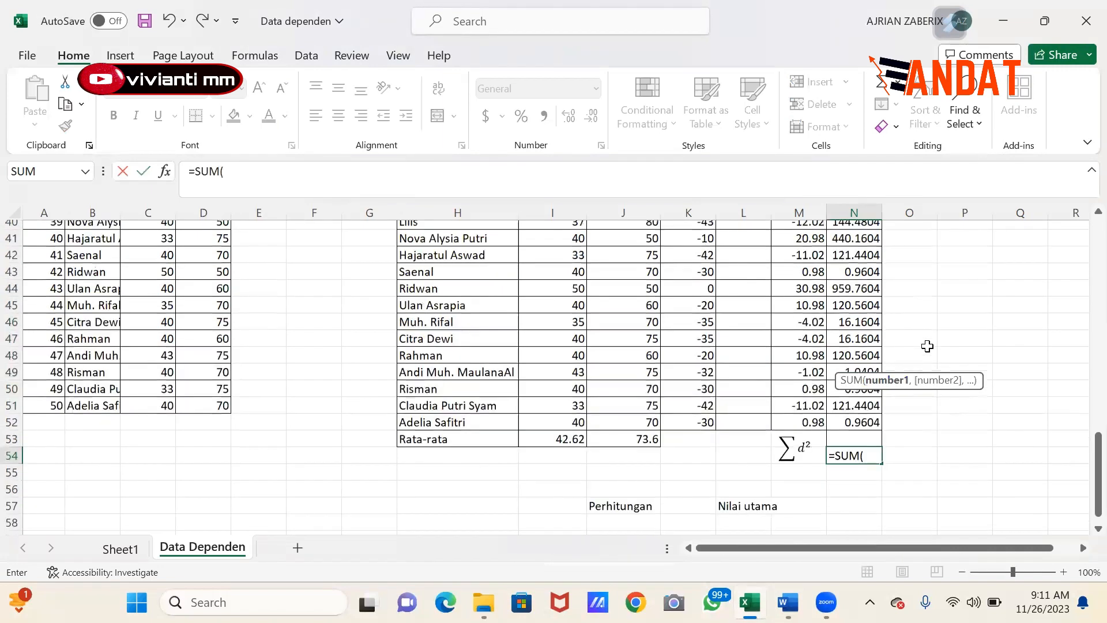
scroll(927, 346, up, 13)
click(852, 259)
key(ctrl+shift+Down)
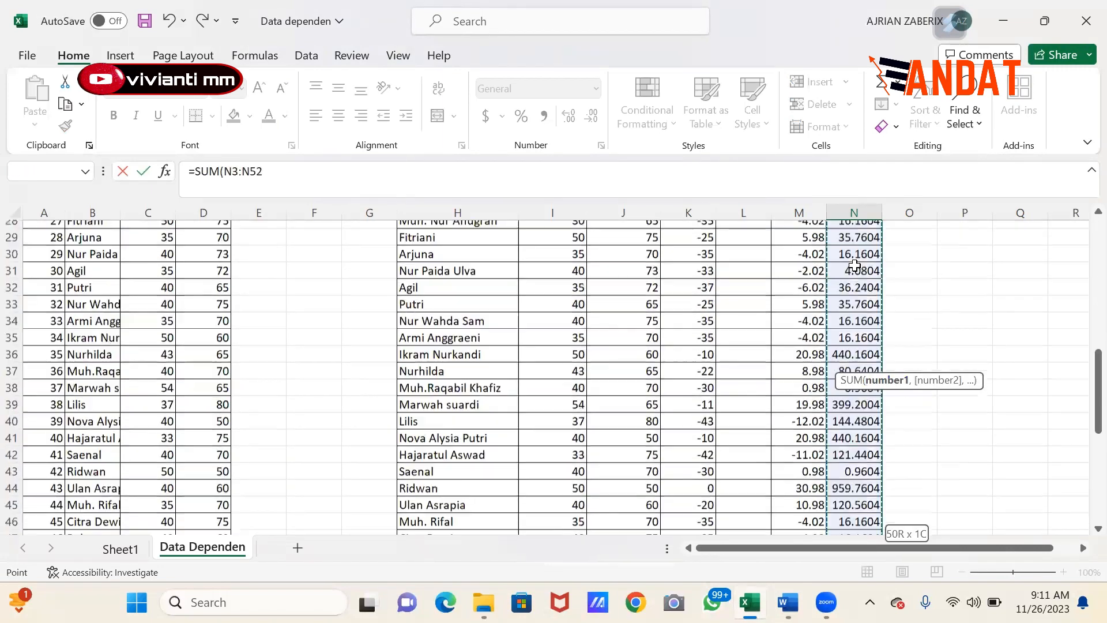
scroll(853, 264, down, 5)
key(Return)
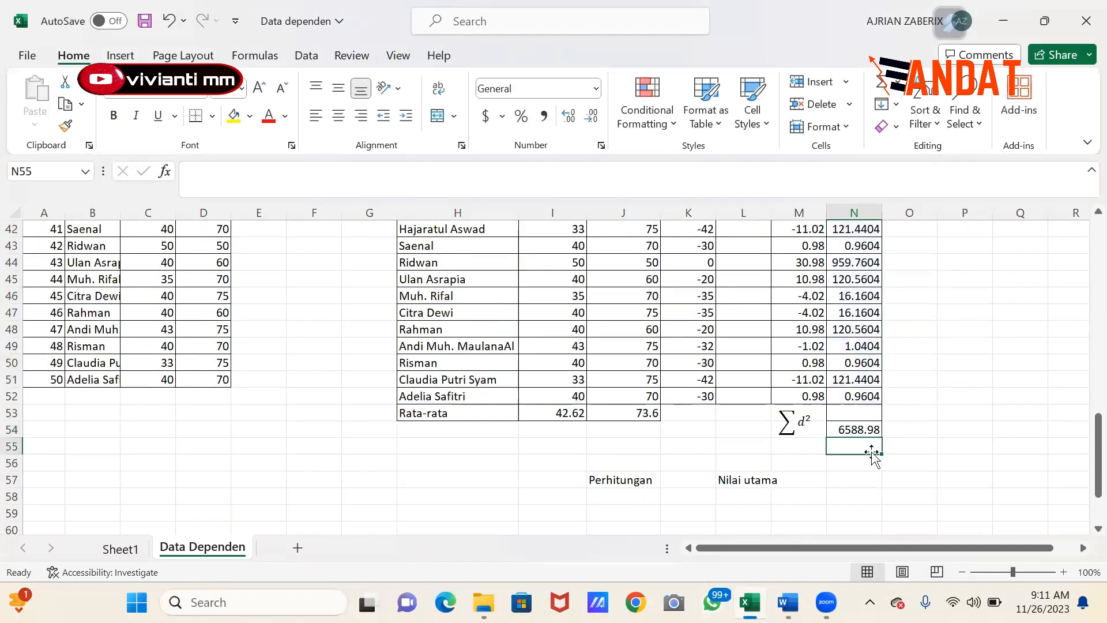
Step: Apply all borders to the ∑d² total in cell N54
click(868, 430)
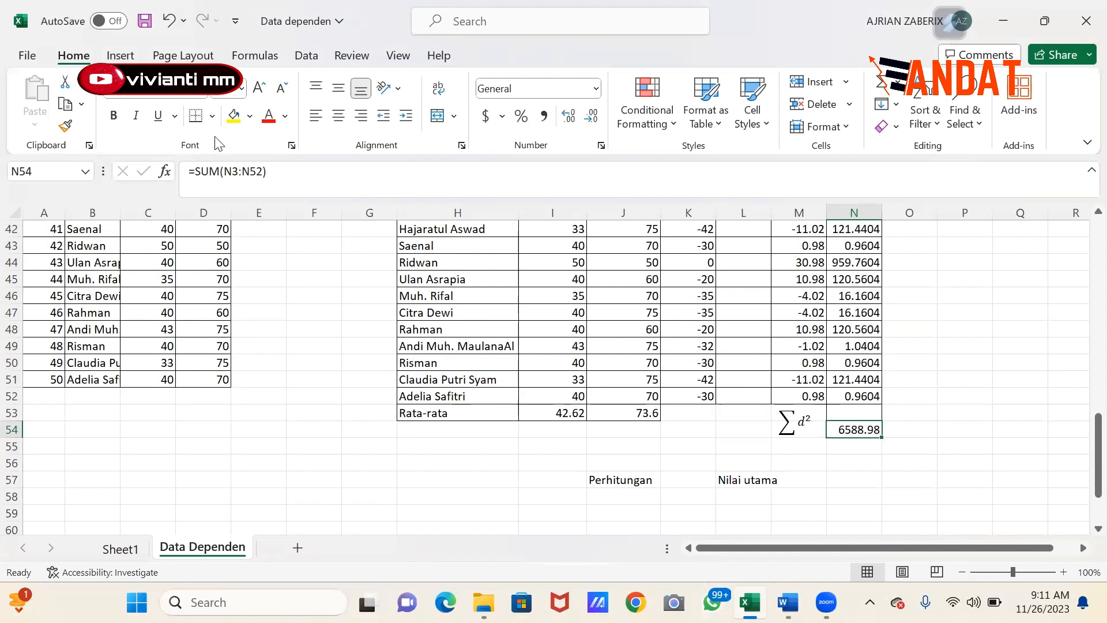
click(212, 116)
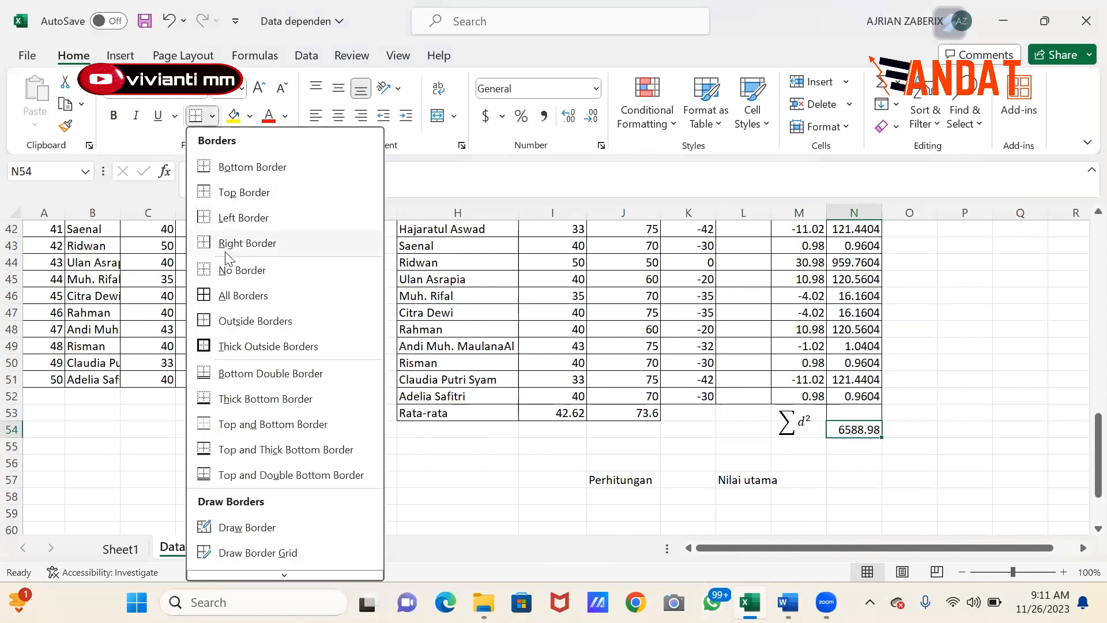
click(227, 295)
click(893, 376)
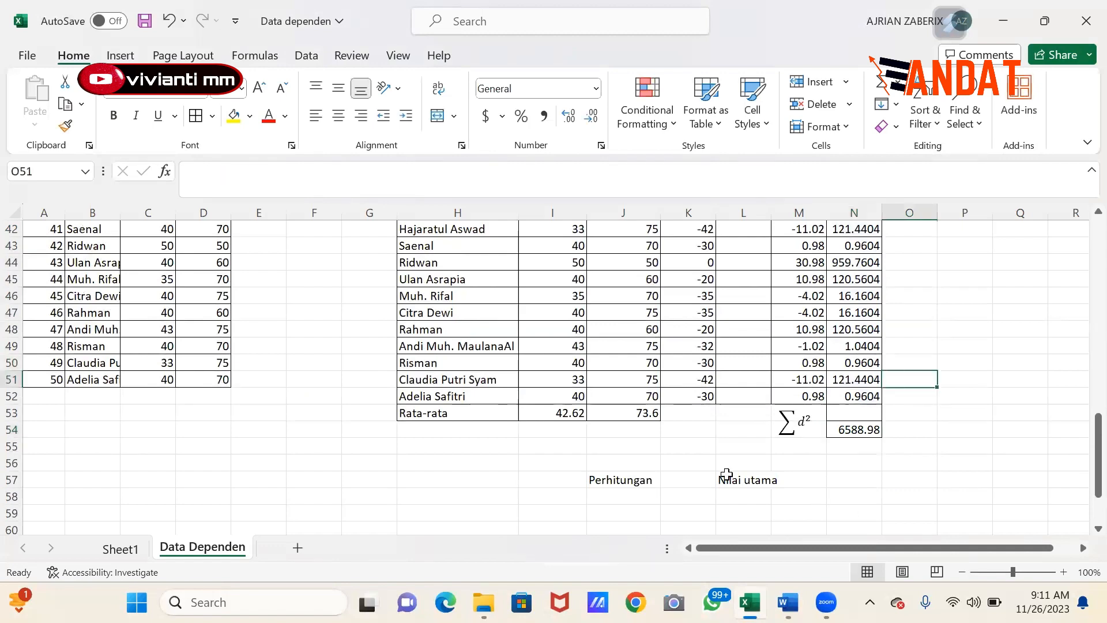
Step: Switch to Word and examine the X̄D, ∑d² and N terms in the t hitung formula of the paired sample T test
scroll(724, 470, down, 2)
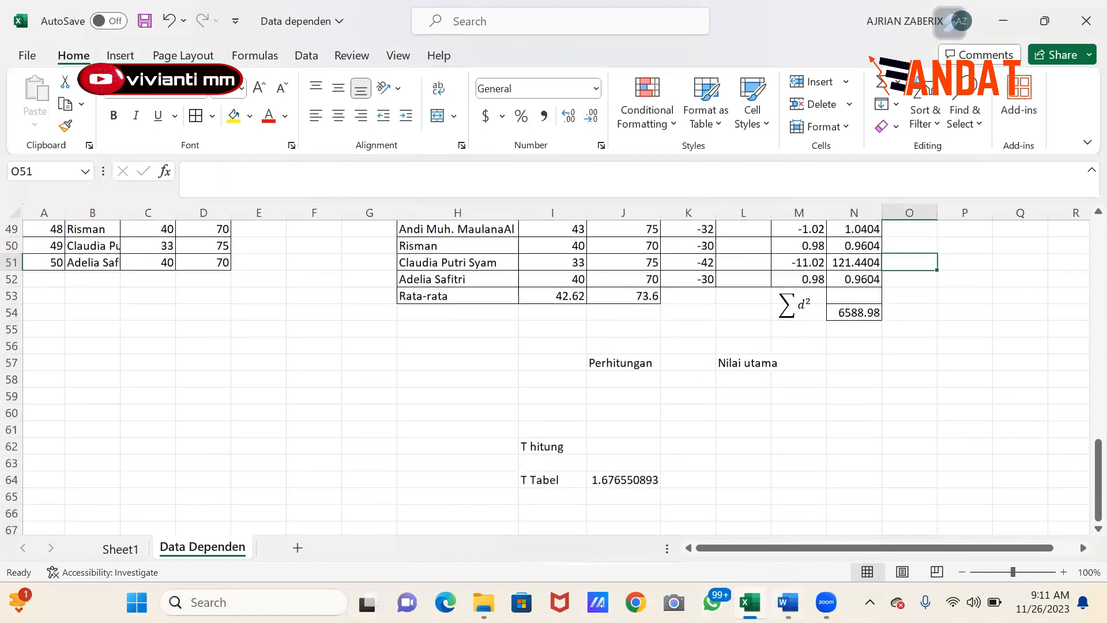
click(787, 602)
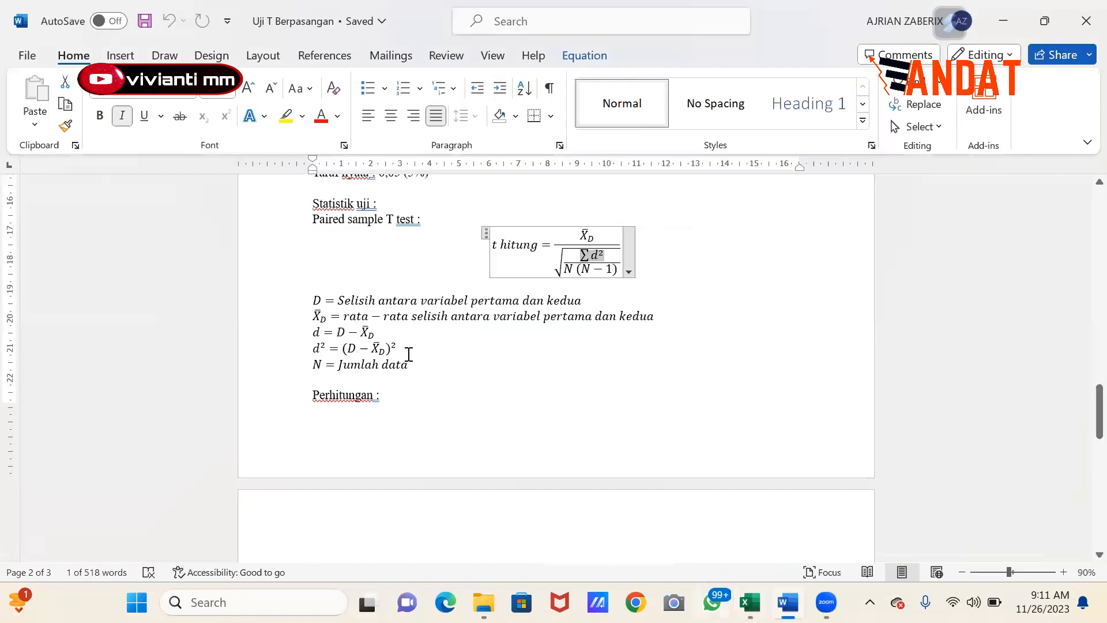
click(484, 300)
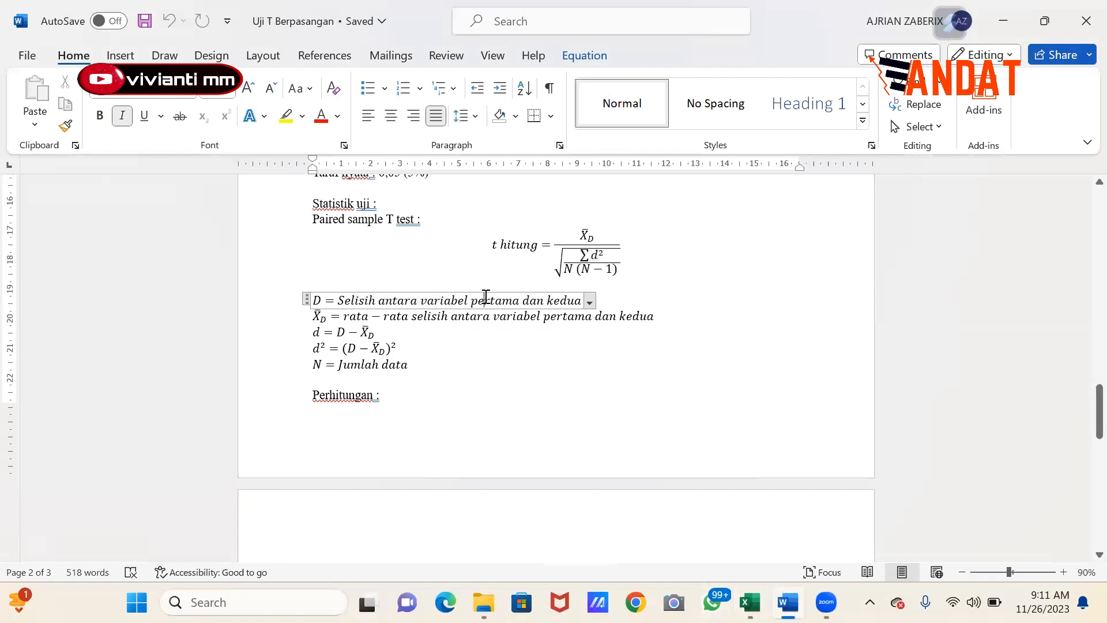
double_click(587, 237)
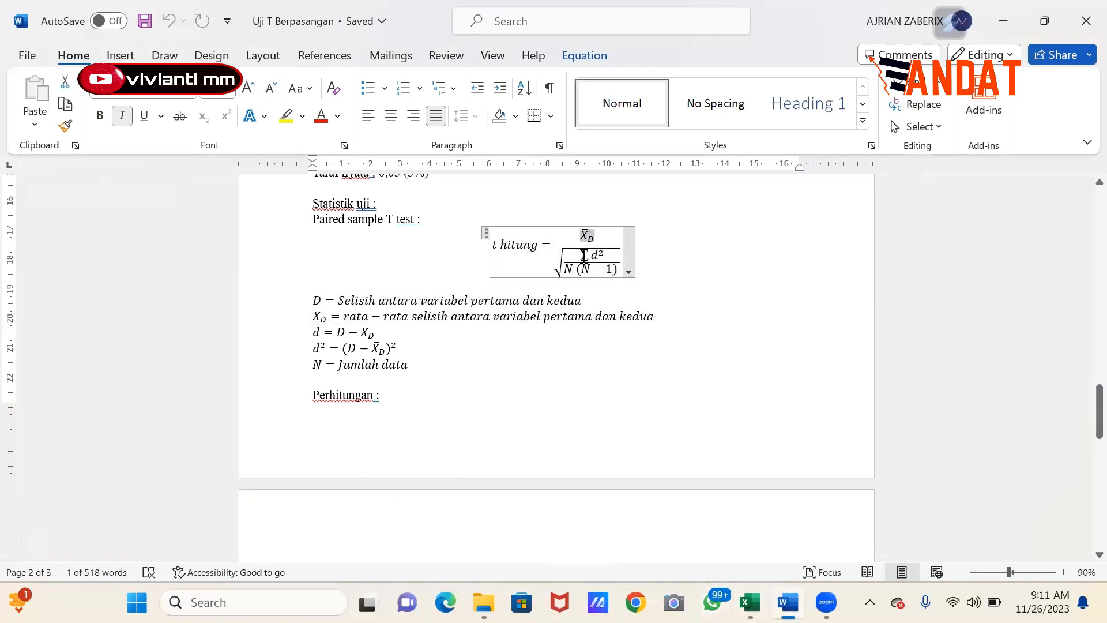
drag(584, 255, 602, 254)
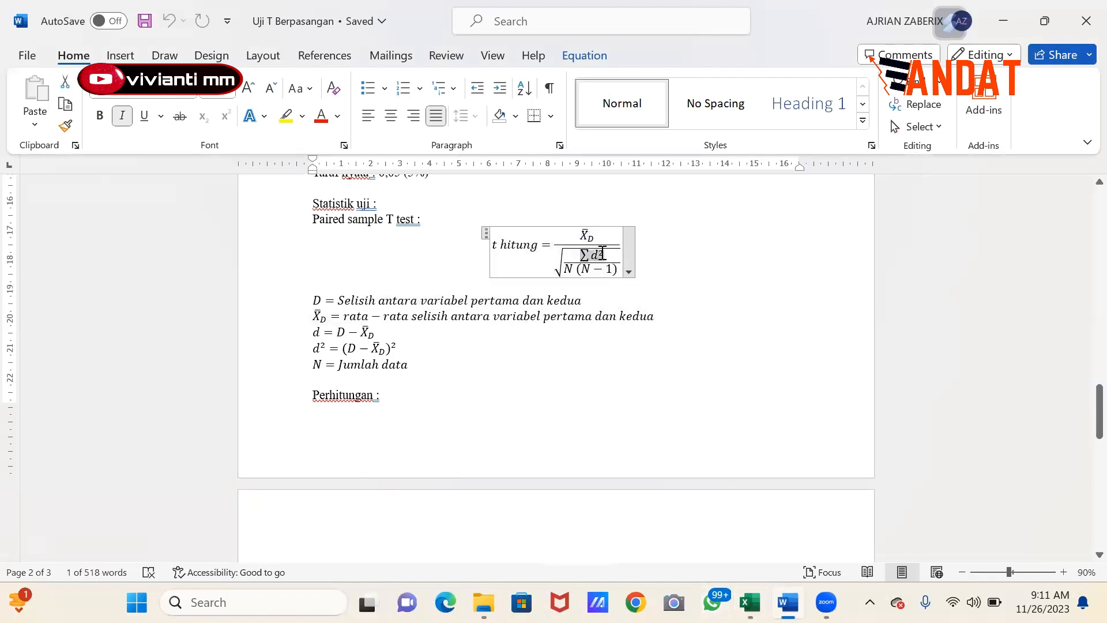
double_click(571, 270)
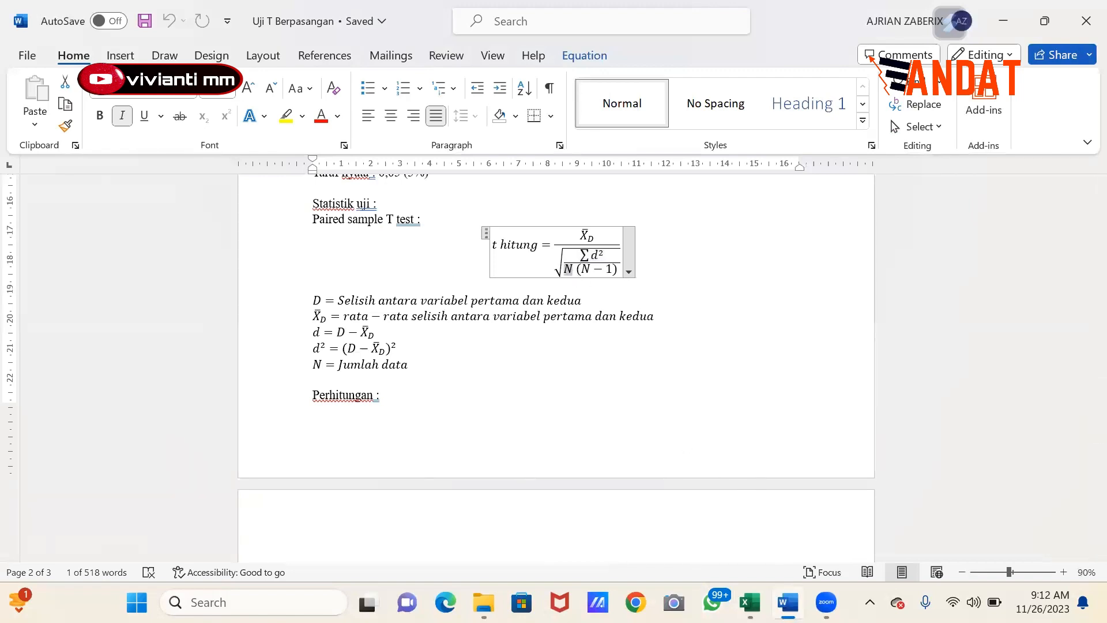
Step: Switch back to Excel and bring the XD mean from L3 into cell L58 under Nilai utama with a cell reference
mouse_move(749, 602)
click(707, 526)
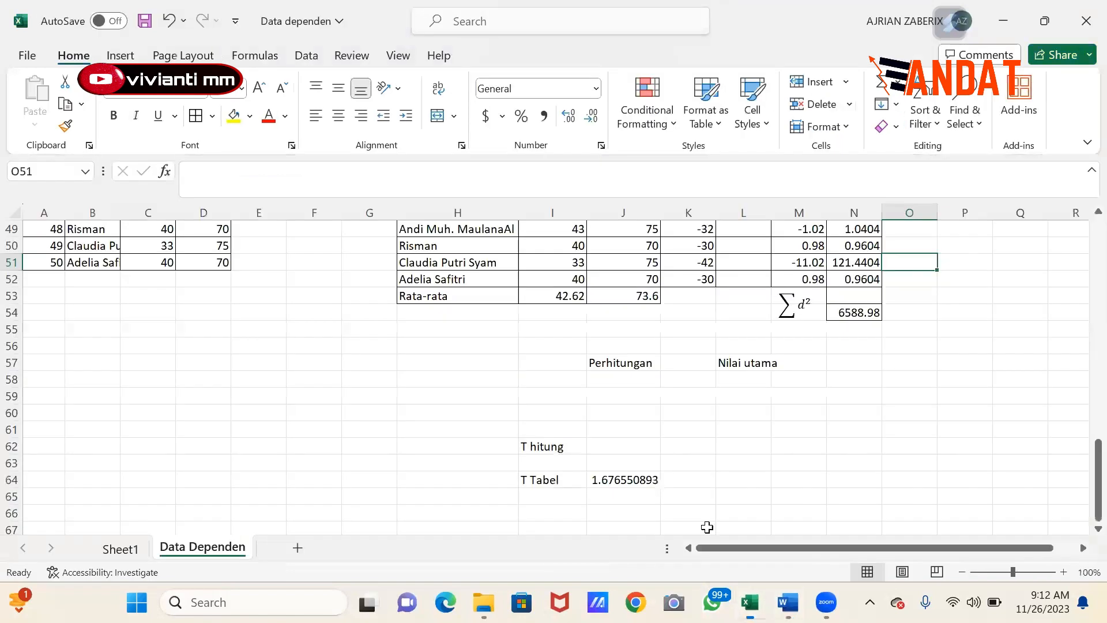
click(756, 369)
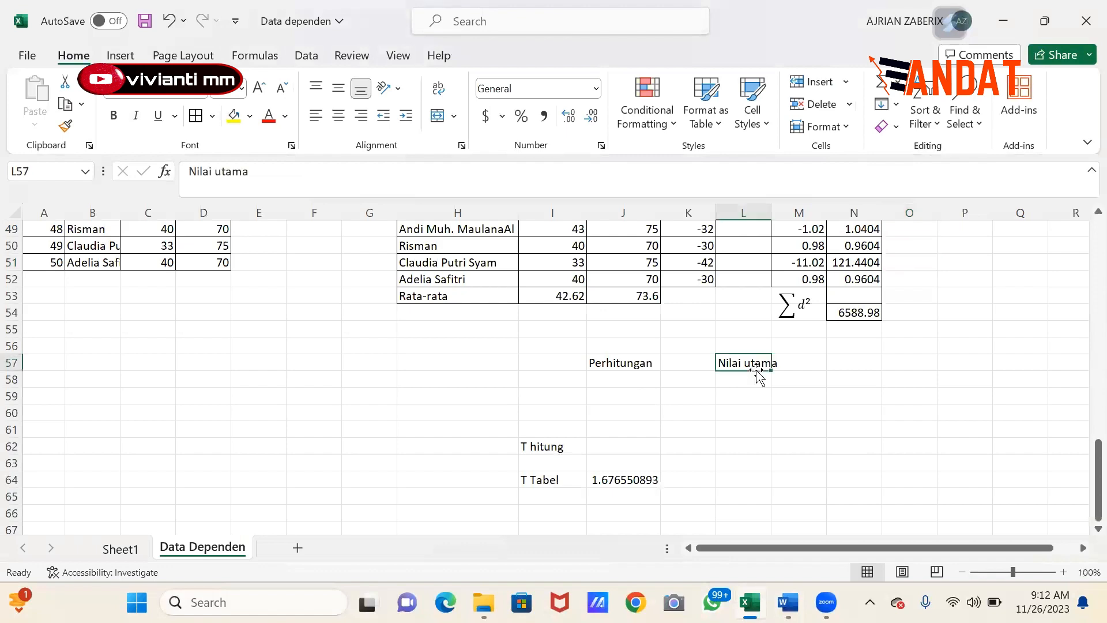
click(751, 377)
text(=)
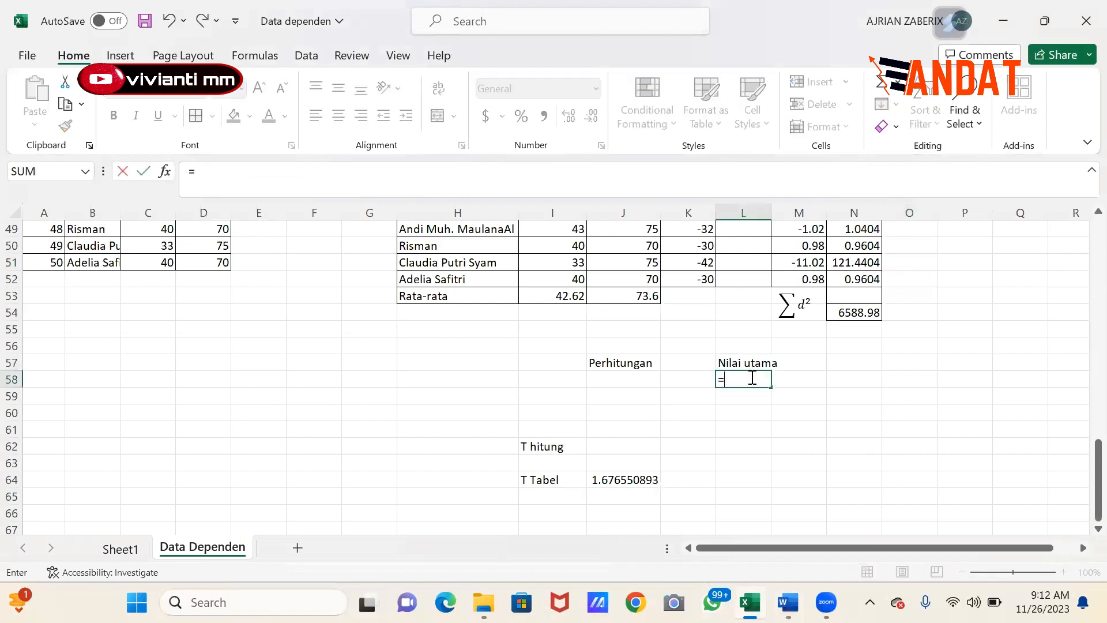
scroll(750, 392, up, 15)
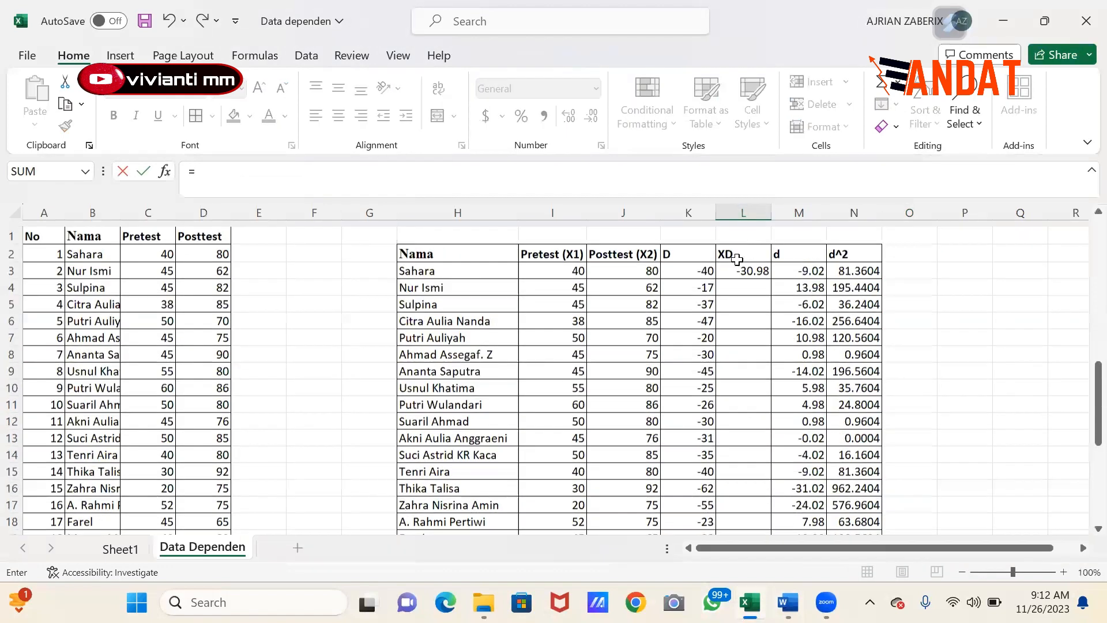
click(735, 265)
key(Return)
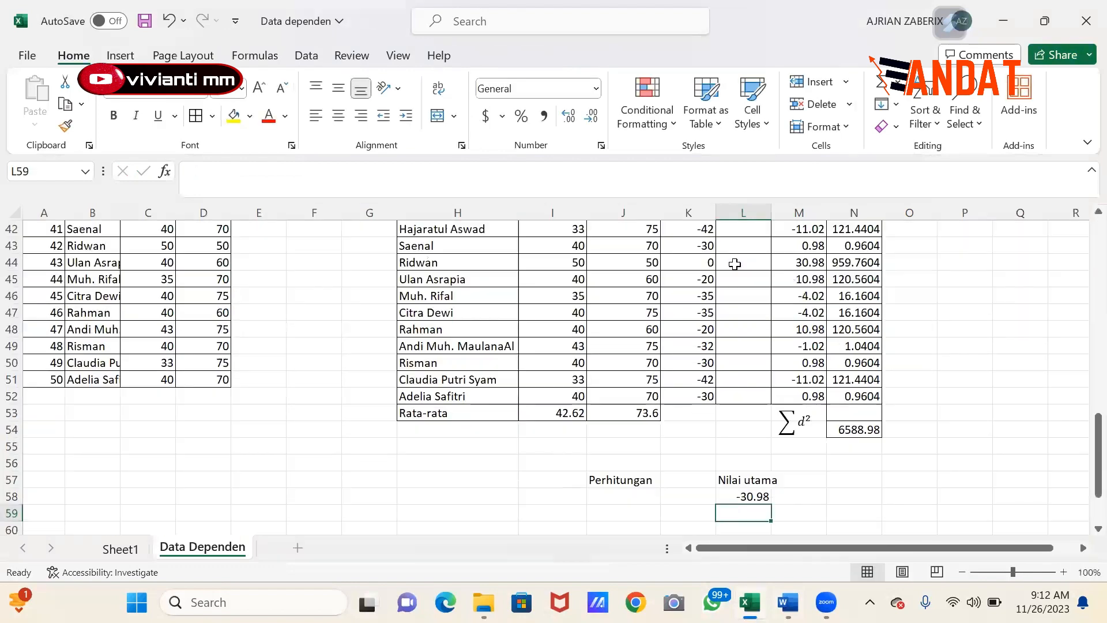
Step: Reference the ∑d² total from N54 in cell L59 and enter the sample size 50 in L60
text(=)
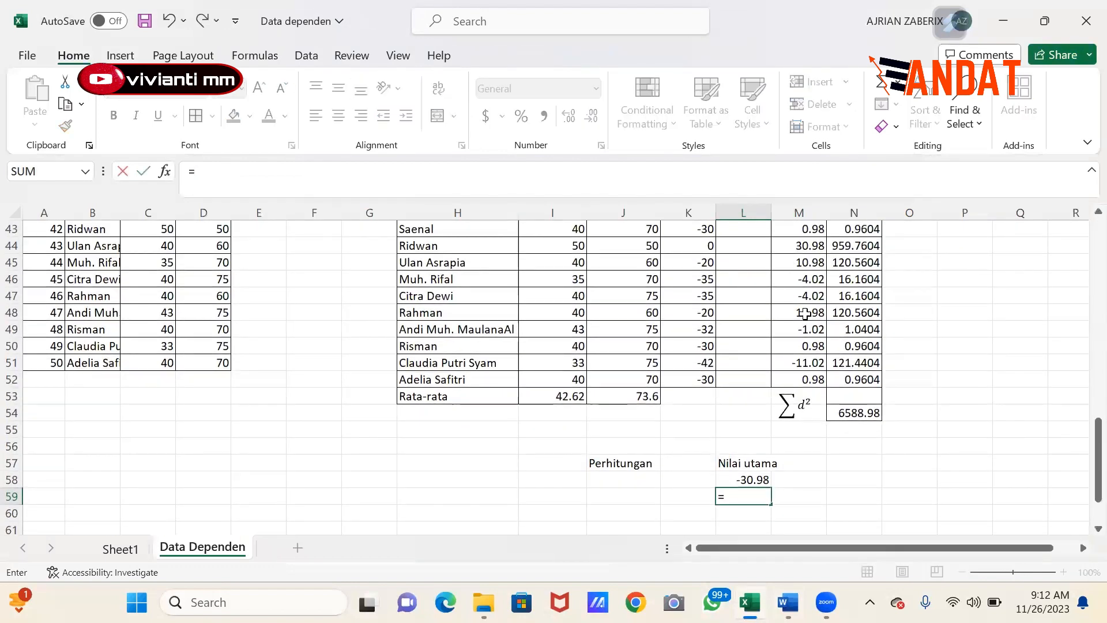
click(844, 410)
key(Return)
scroll(845, 410, down, 1)
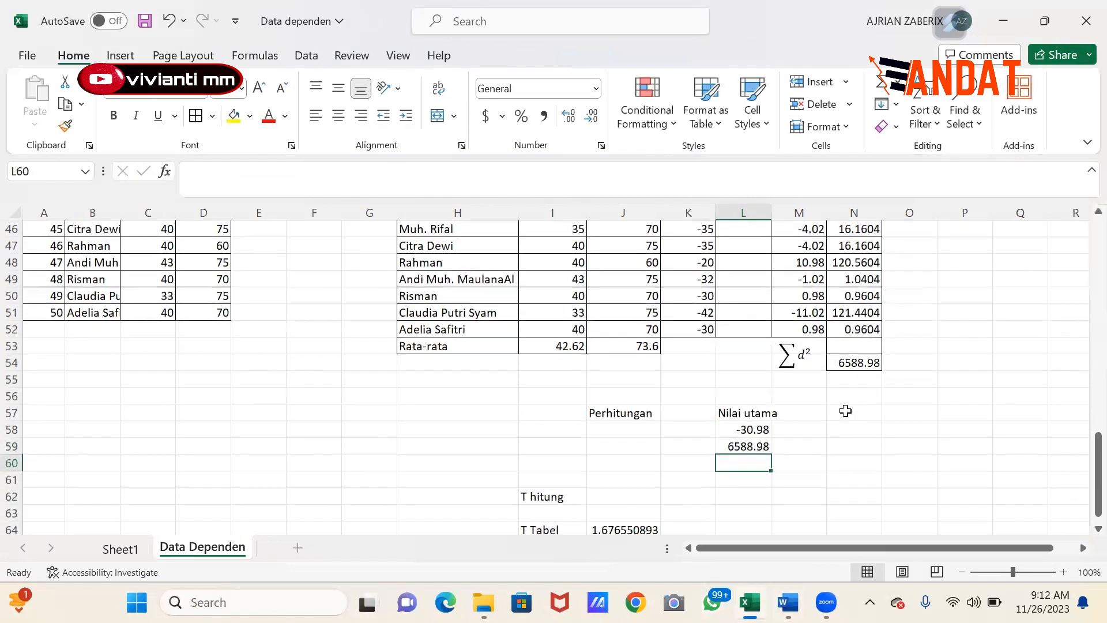
text(50)
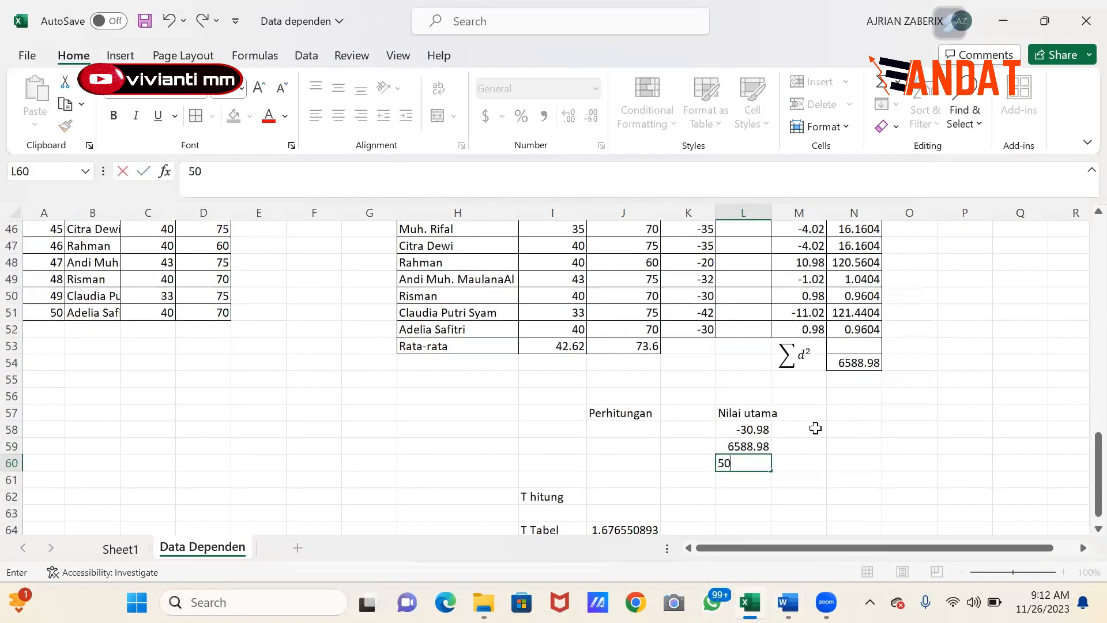
click(681, 433)
Step: Label the Nilai utama values in cells K58 to K60 as XD, Sigma d^2 and N
click(622, 428)
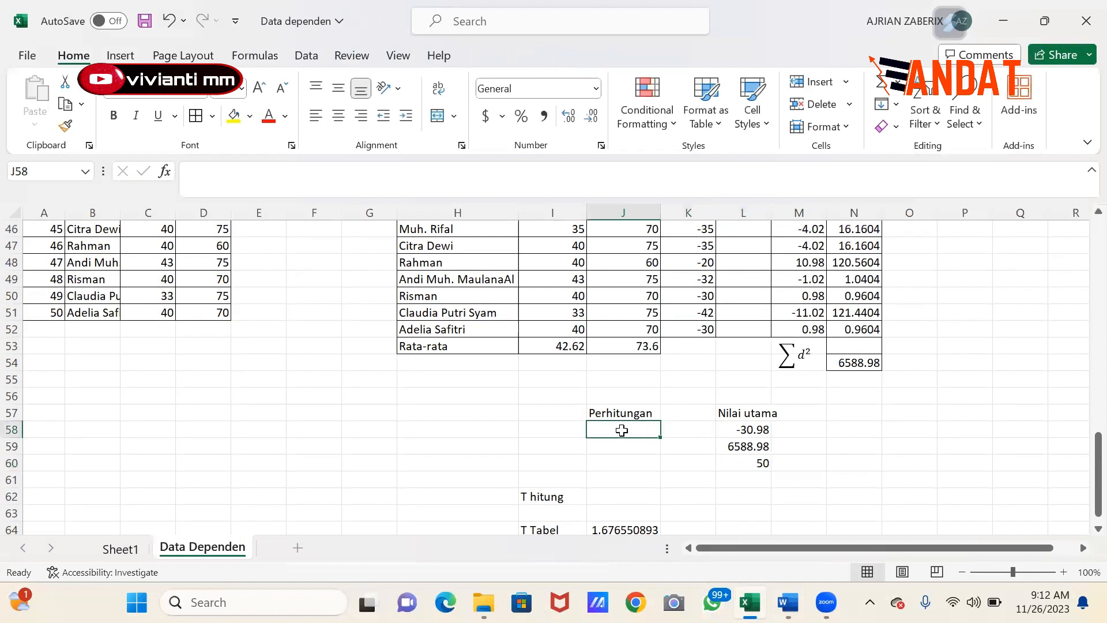
click(679, 433)
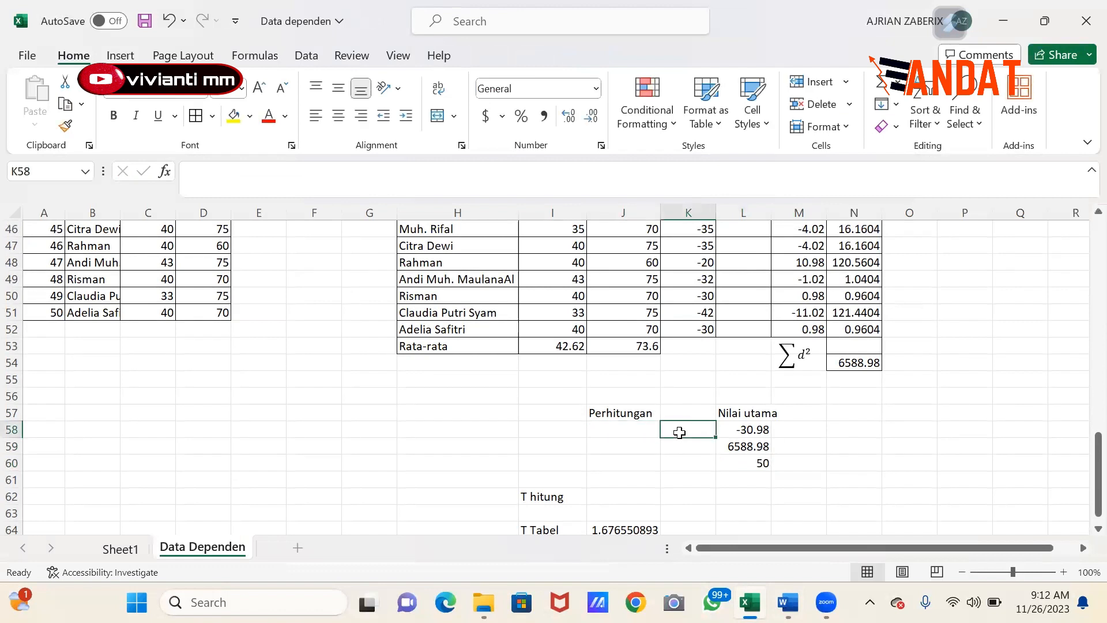
text(X)
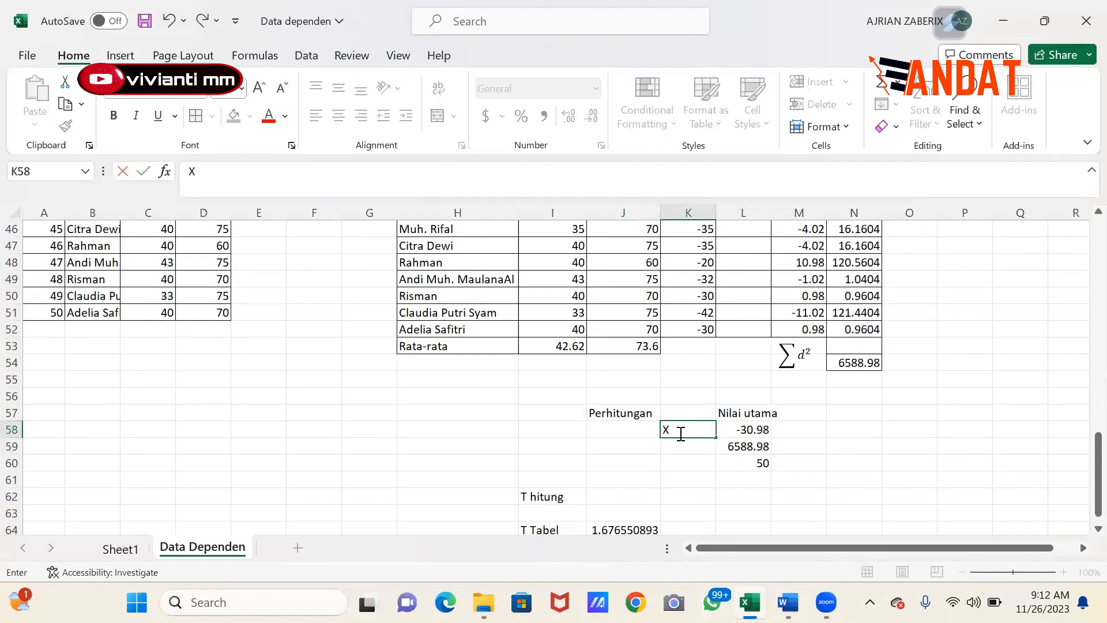
text(D)
key(Return)
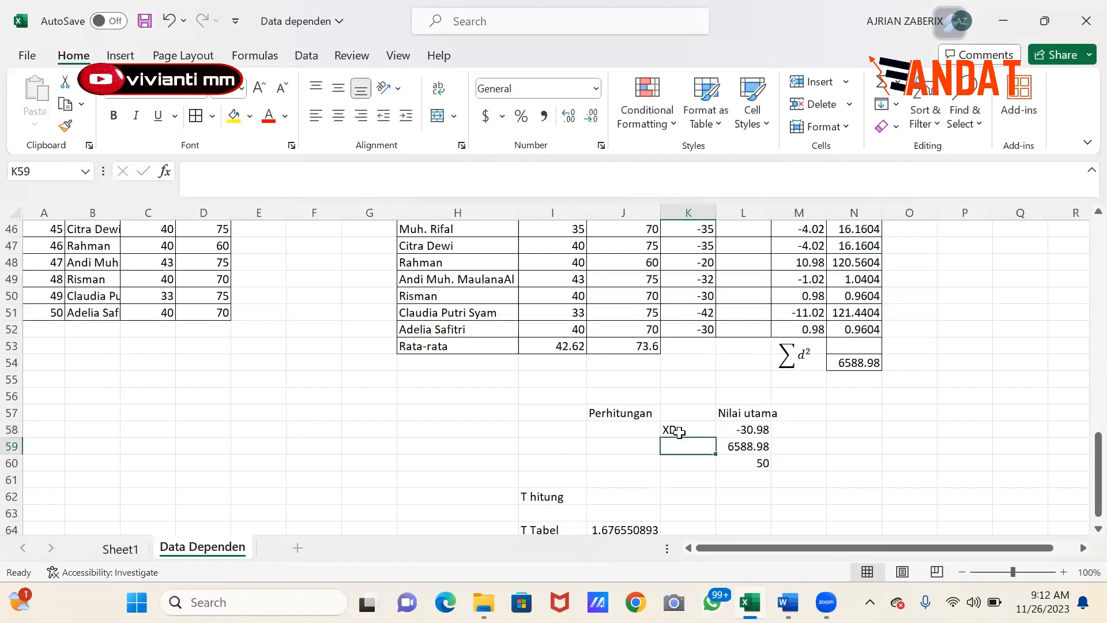
text(d)
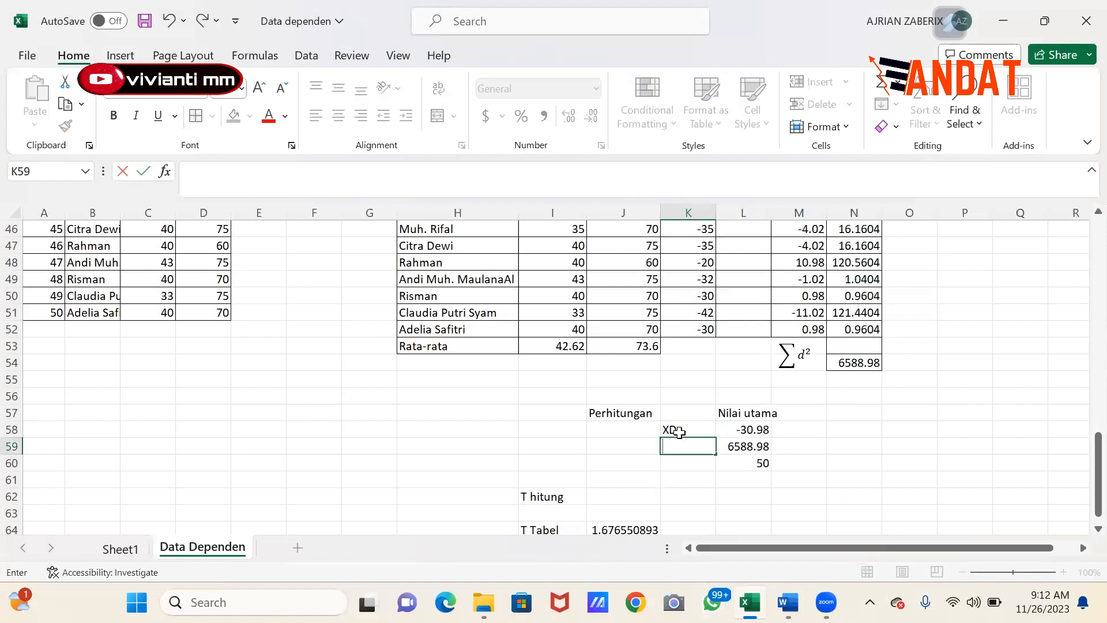
text(Sigma d^2)
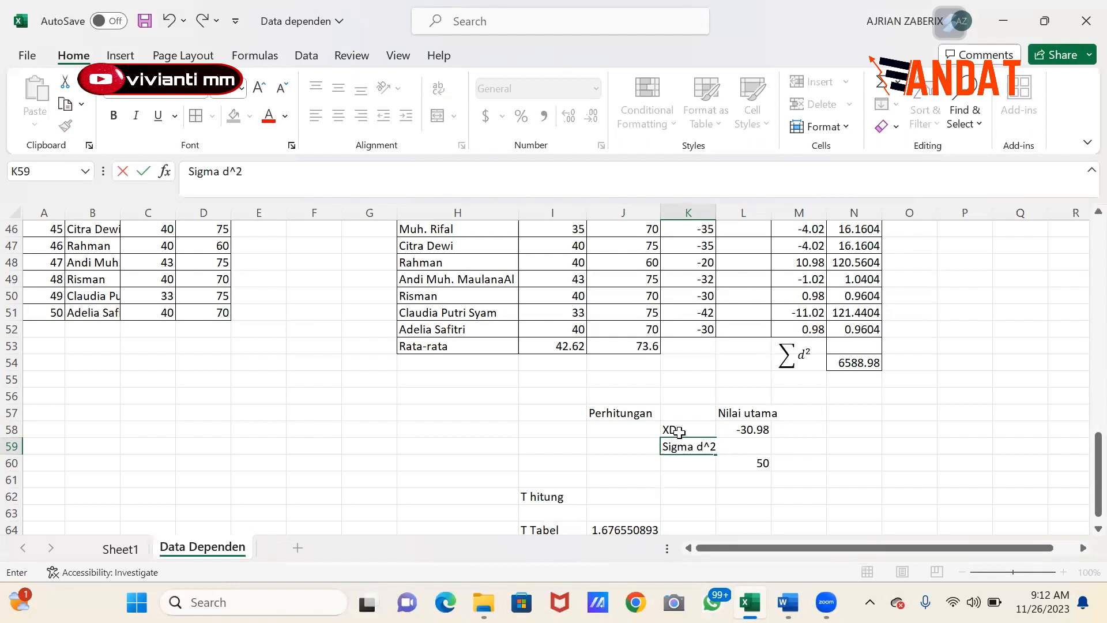
key(Return)
text(N)
Step: Move the Perhitungan heading from J57 to cell I57
click(615, 412)
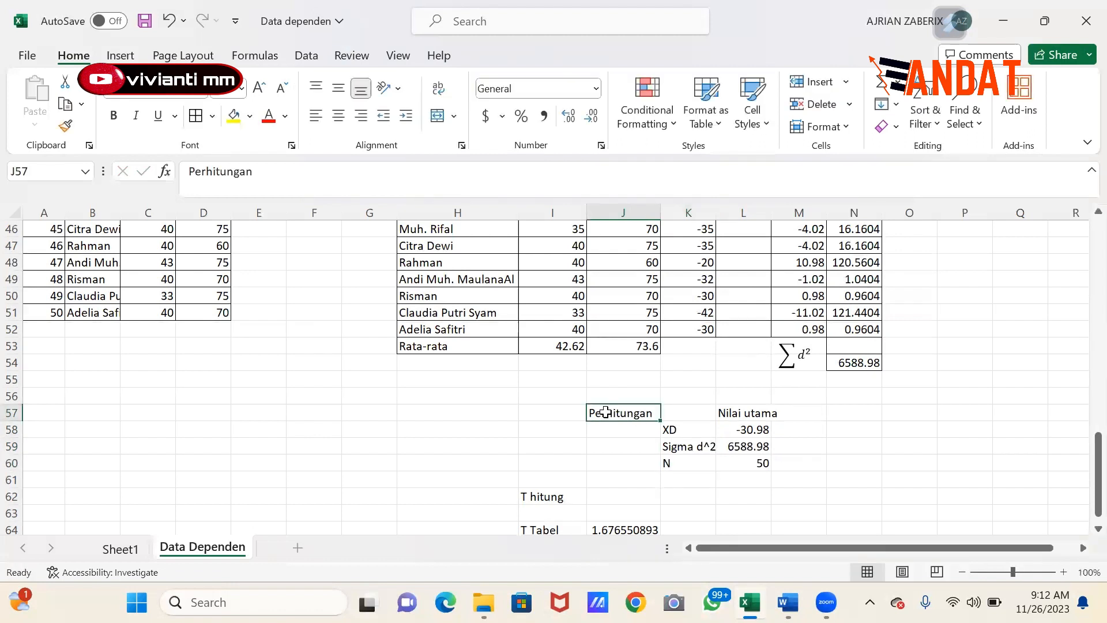
drag(586, 411, 569, 412)
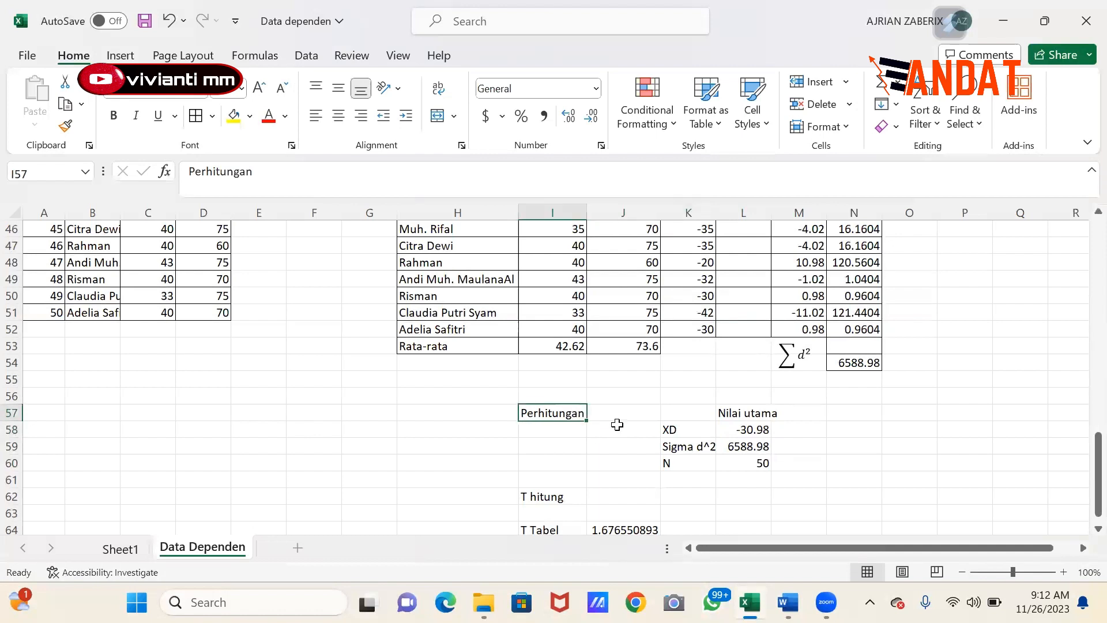
click(607, 426)
click(573, 426)
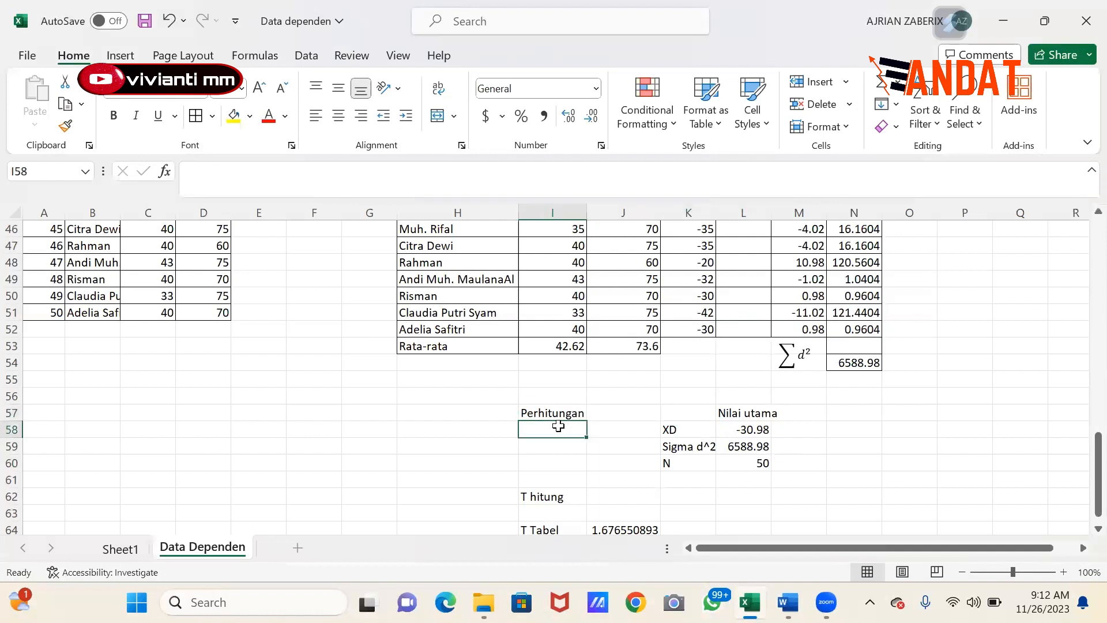
Step: Move the T hitung label to H62 and the T Tabel label with its value to G64:H64
scroll(558, 425, down, 2)
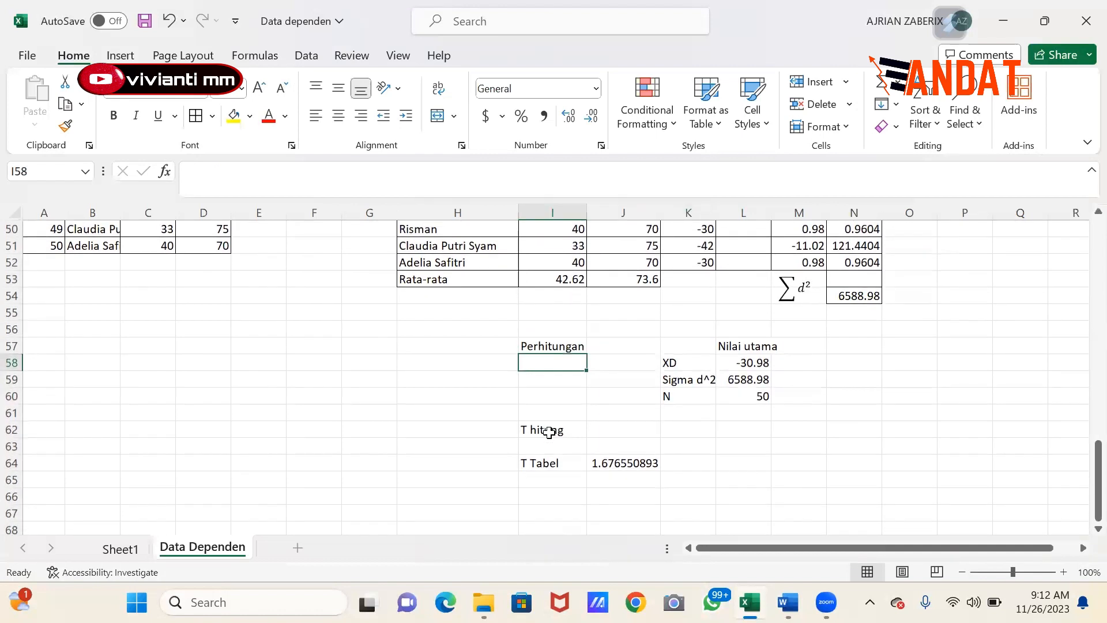
click(549, 432)
drag(520, 437, 507, 461)
Step: Enter the formula =L58 in cell I58 under Perhitungan to bring in the XD value
click(564, 364)
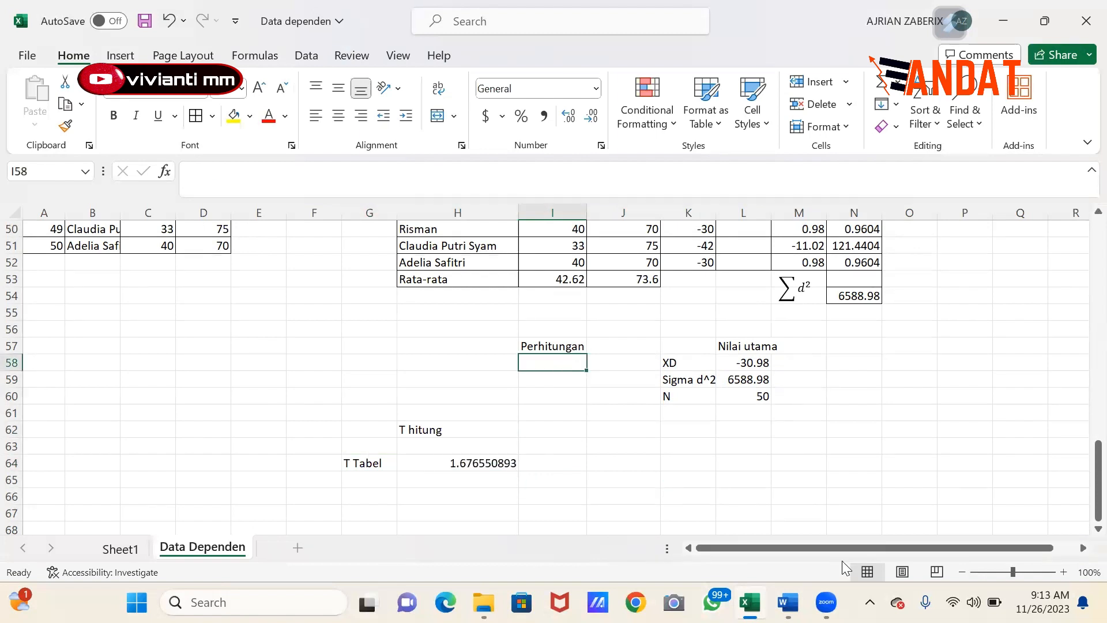
text(=)
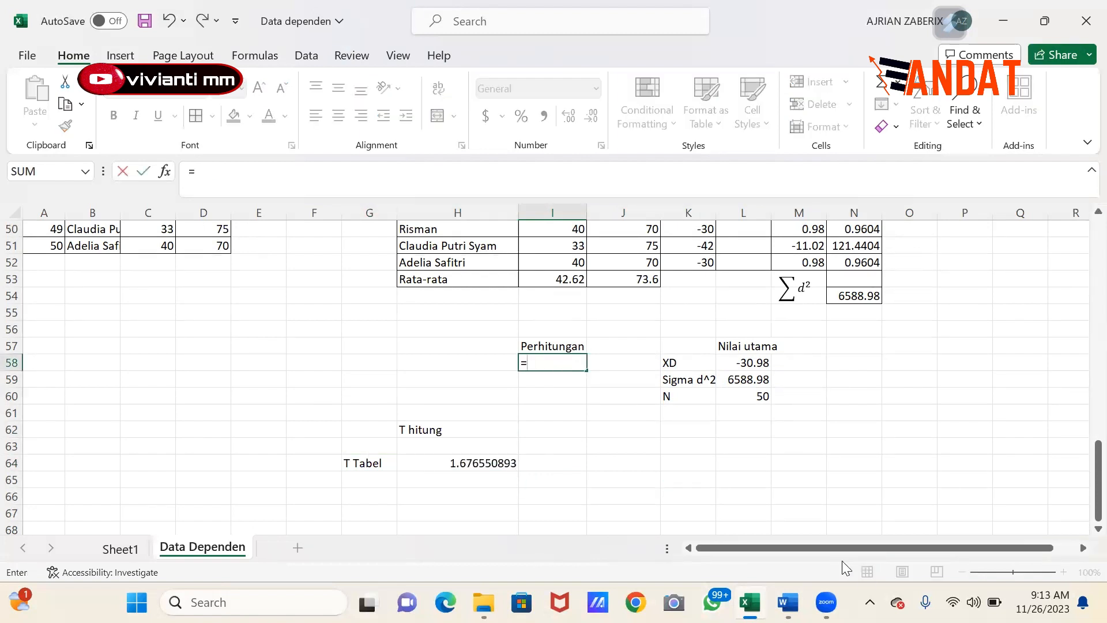
click(743, 364)
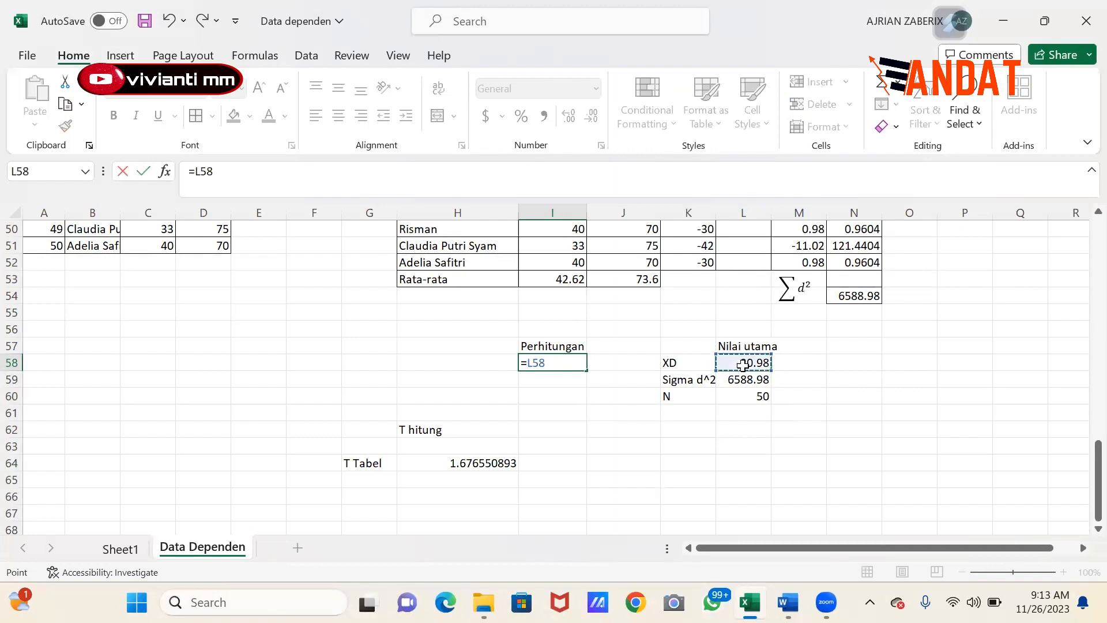
key(Return)
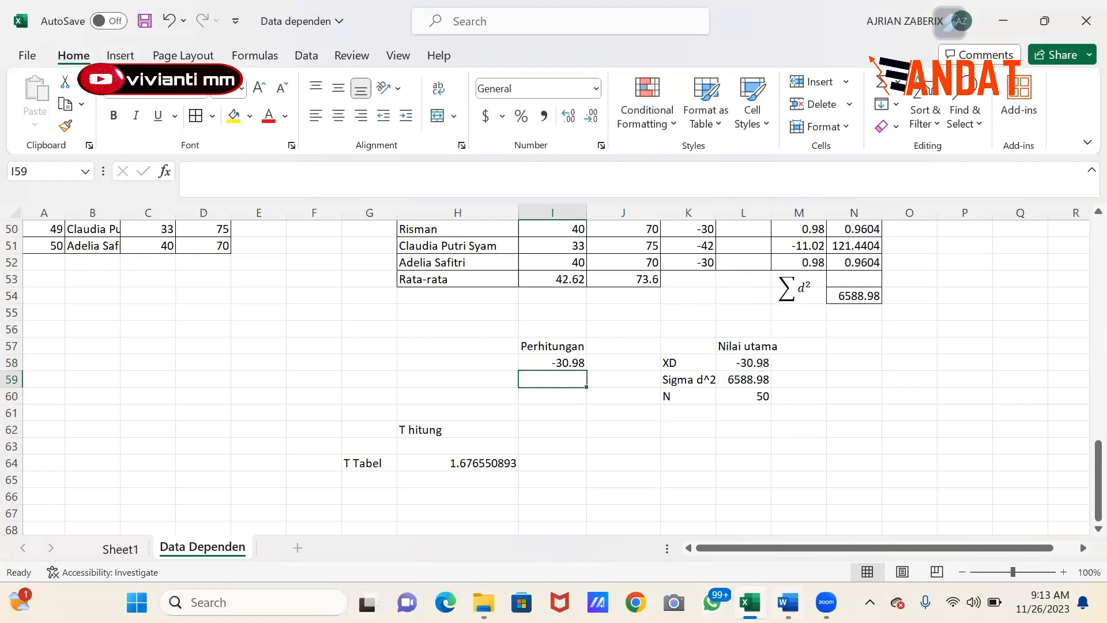
Step: Switch to Word and examine the t hitung formula and its worked calculation, including the numerator and the 50 (50 − 1) term
click(787, 602)
drag(572, 233, 605, 242)
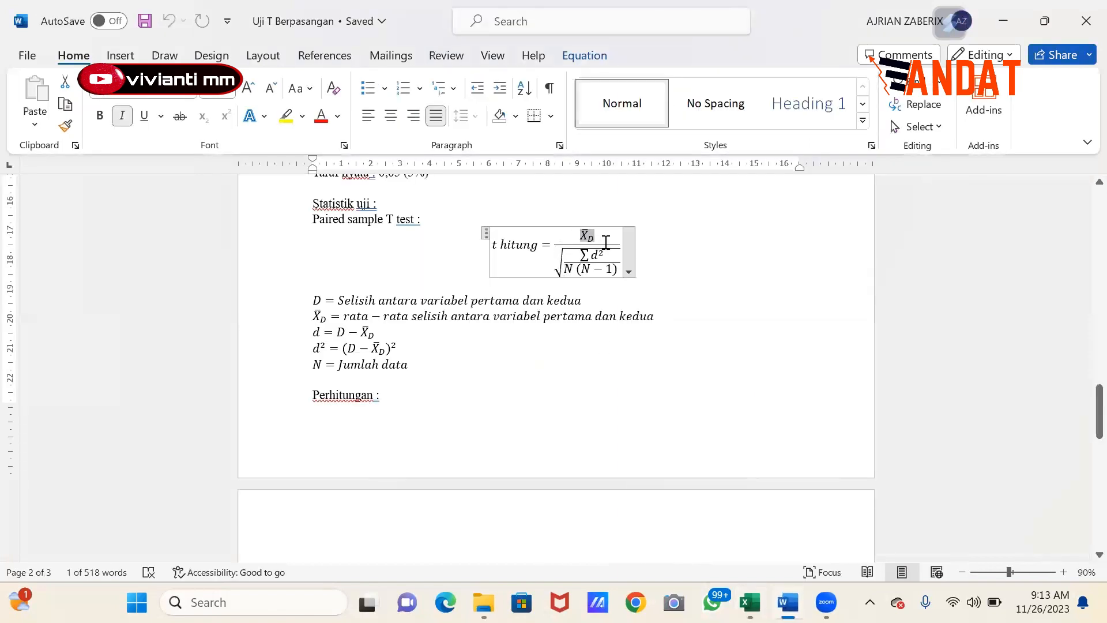
scroll(663, 313, down, 5)
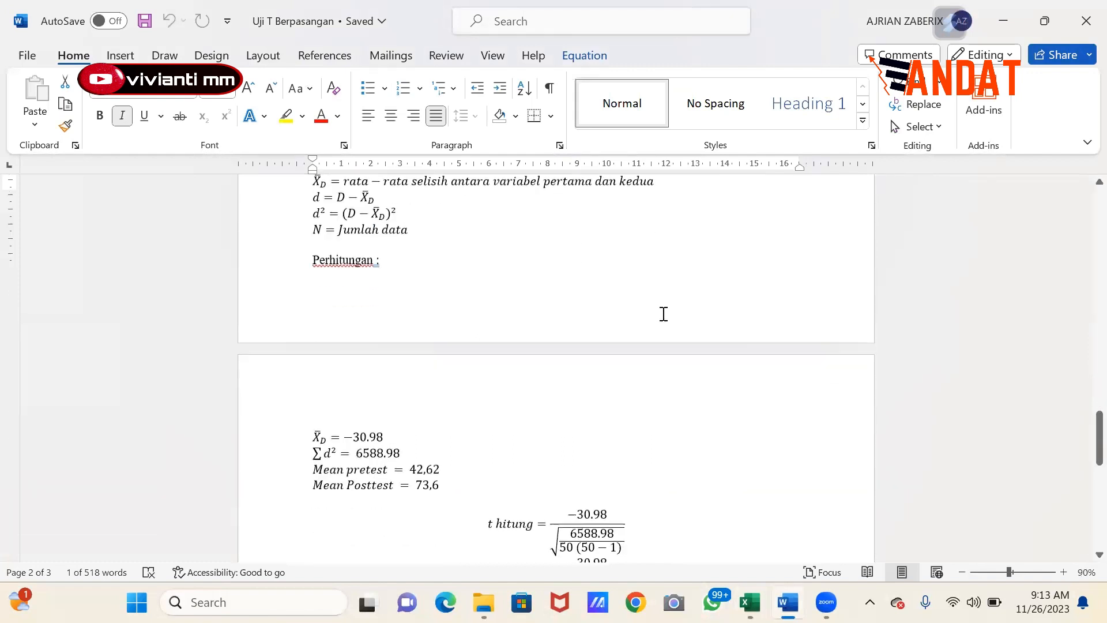
drag(567, 405, 611, 408)
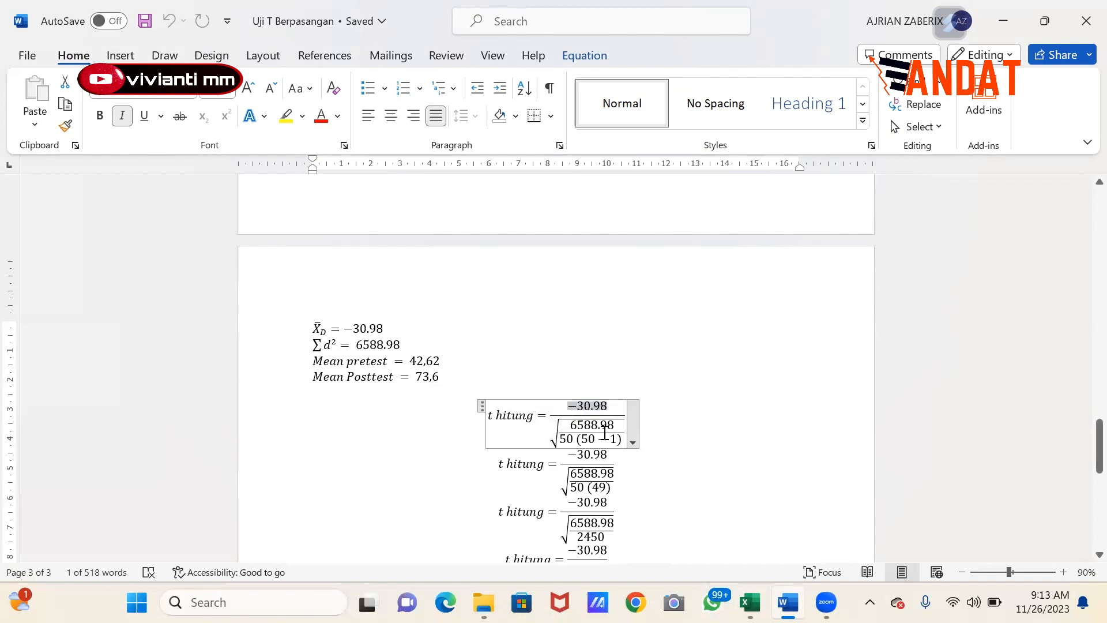
click(749, 602)
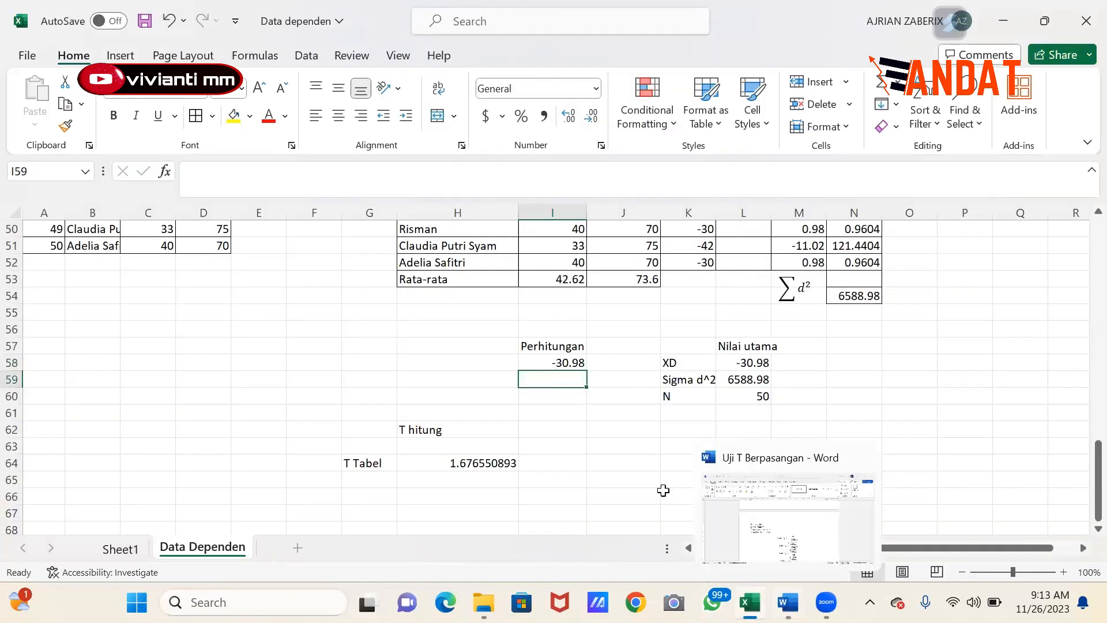
click(786, 516)
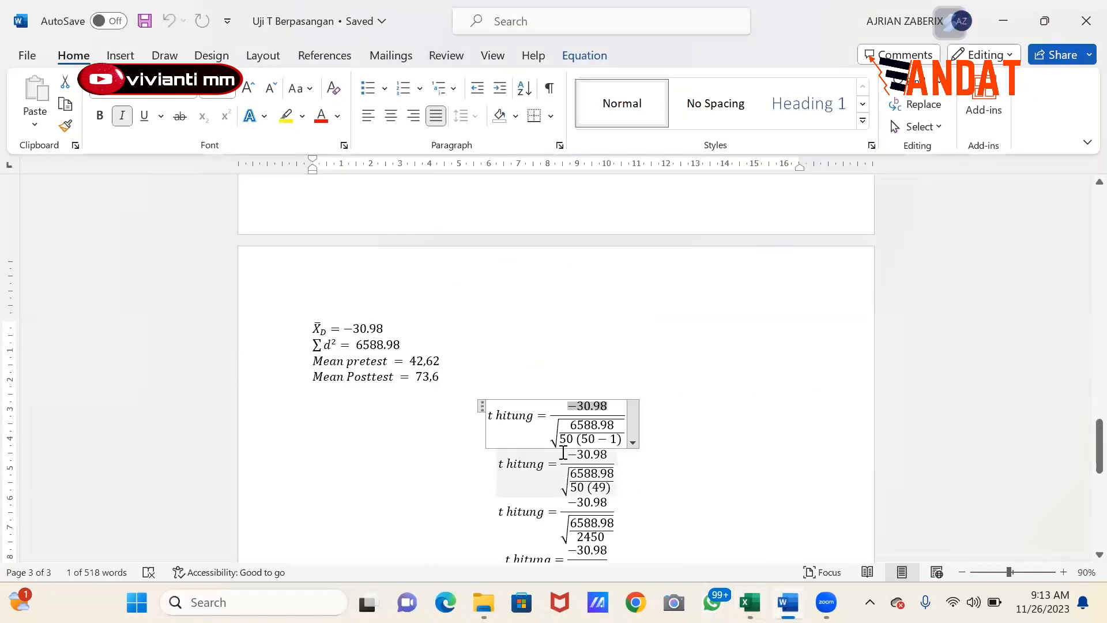
drag(579, 441, 619, 446)
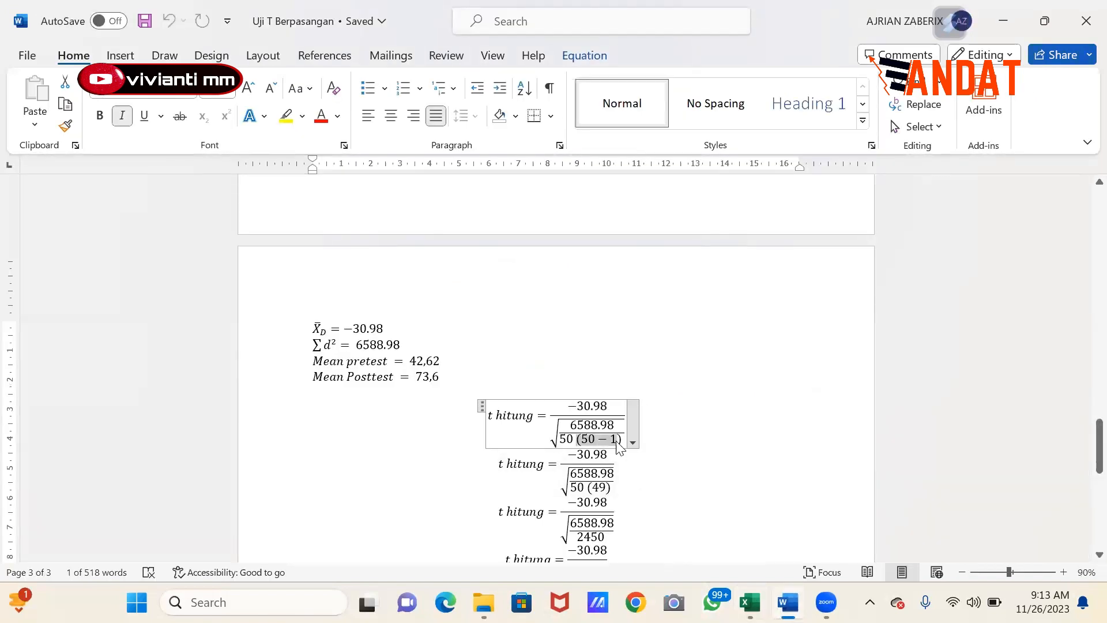
scroll(617, 441, down, 1)
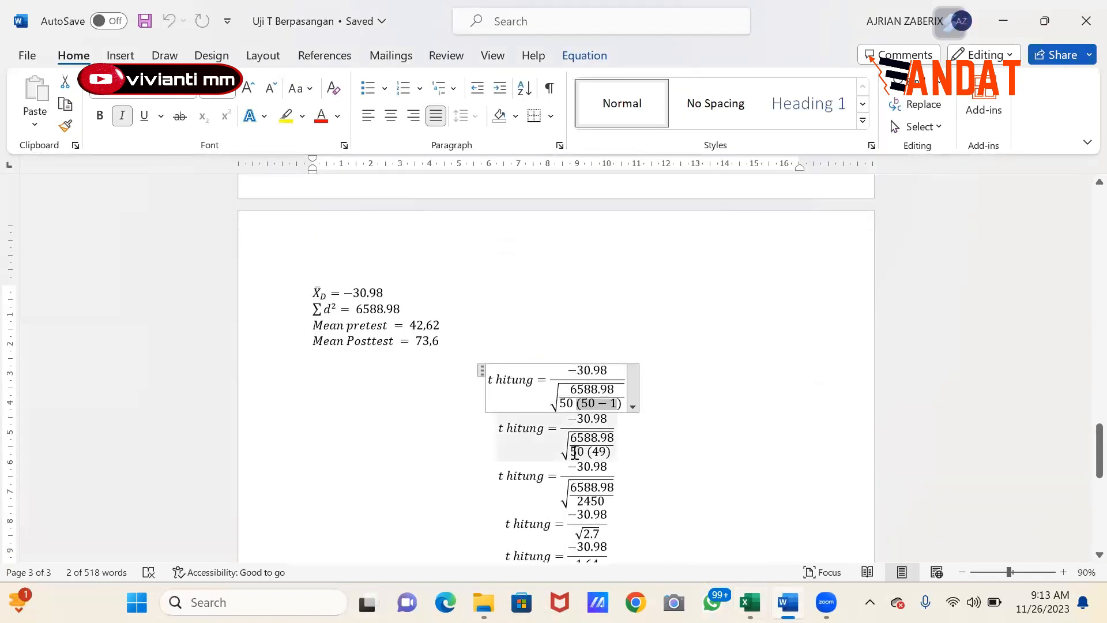
Step: Check the 50 (49) term in Word, switch to Excel and add the label N-1 in K61 with the formula =L60-1 in L61
drag(571, 452, 608, 453)
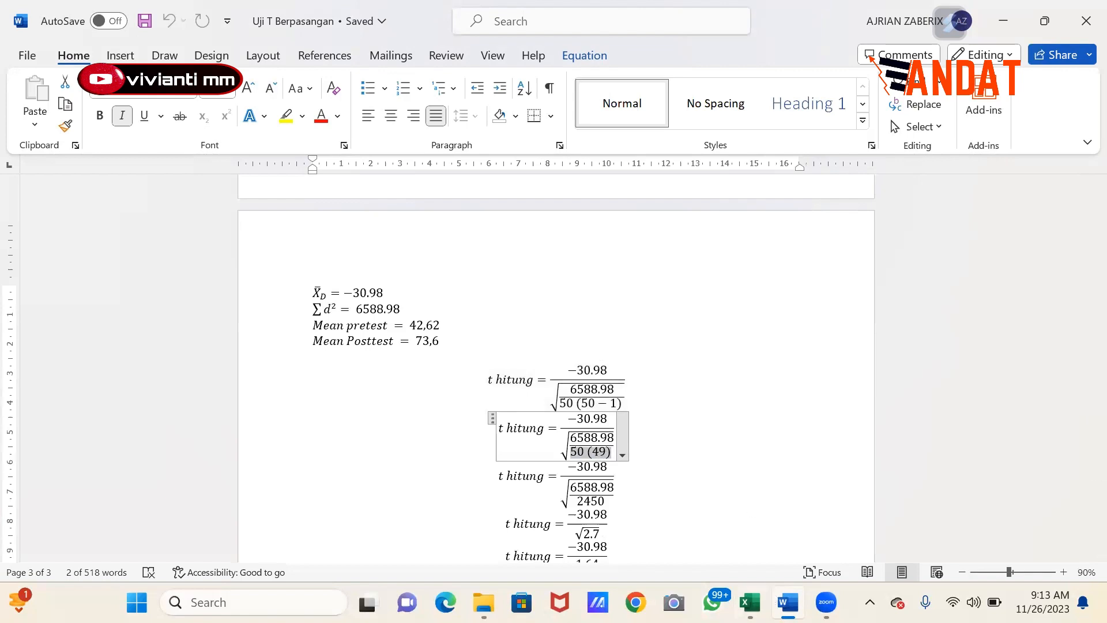
click(750, 602)
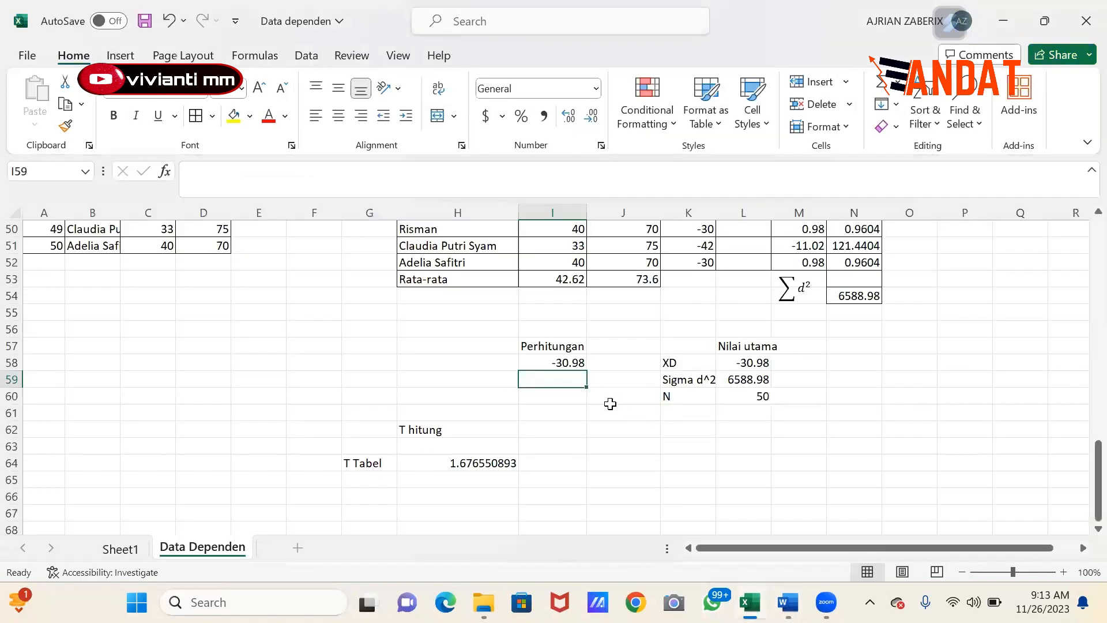
click(714, 418)
text(N-1)
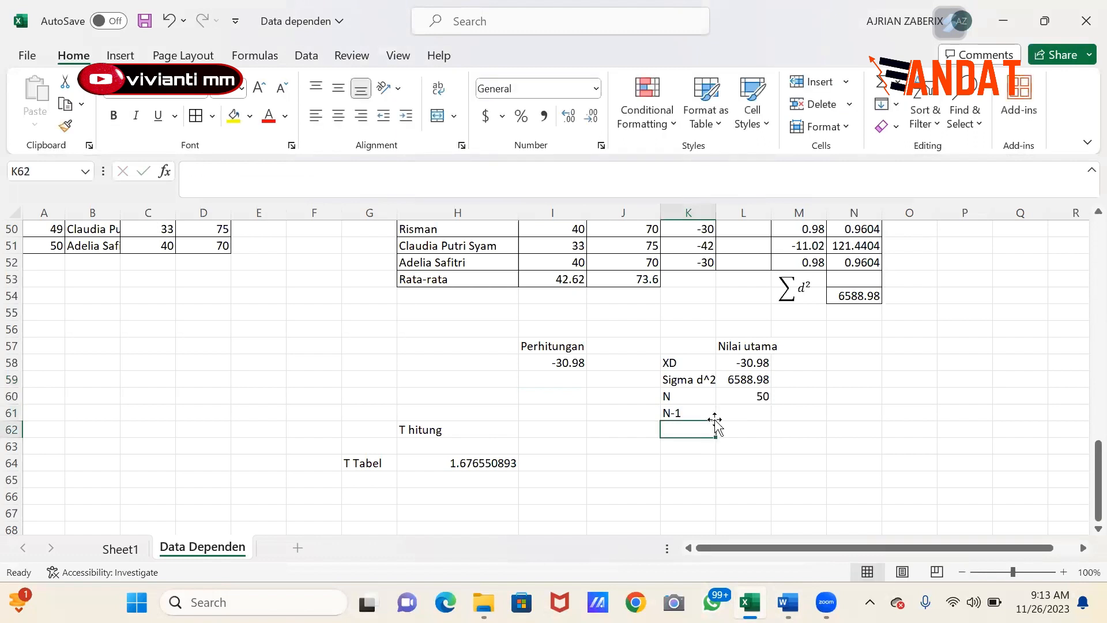
key(Tab)
text(=)
click(722, 399)
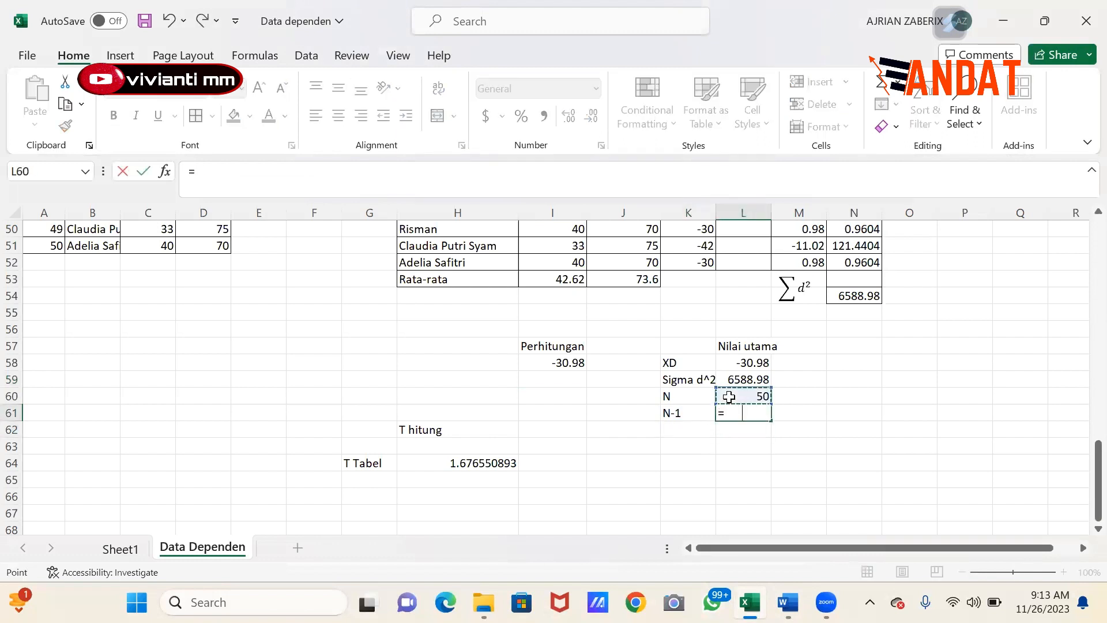
text(-1)
key(Return)
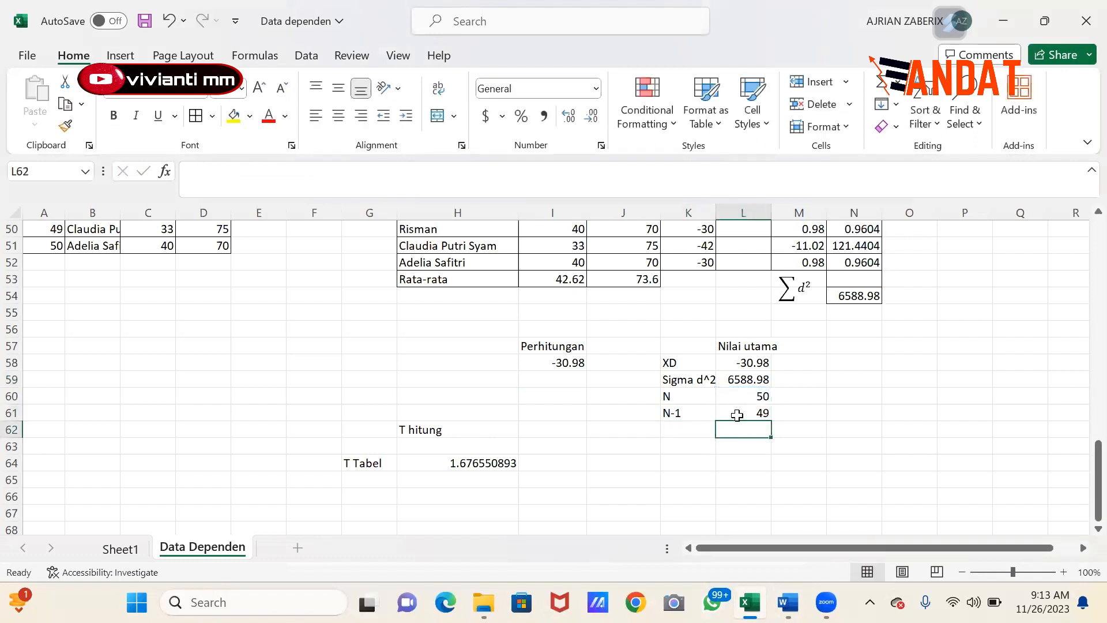
Step: Enter the formula =L60*L61 in cell I59 under Perhitungan to multiply N by N-1
click(572, 379)
text(=)
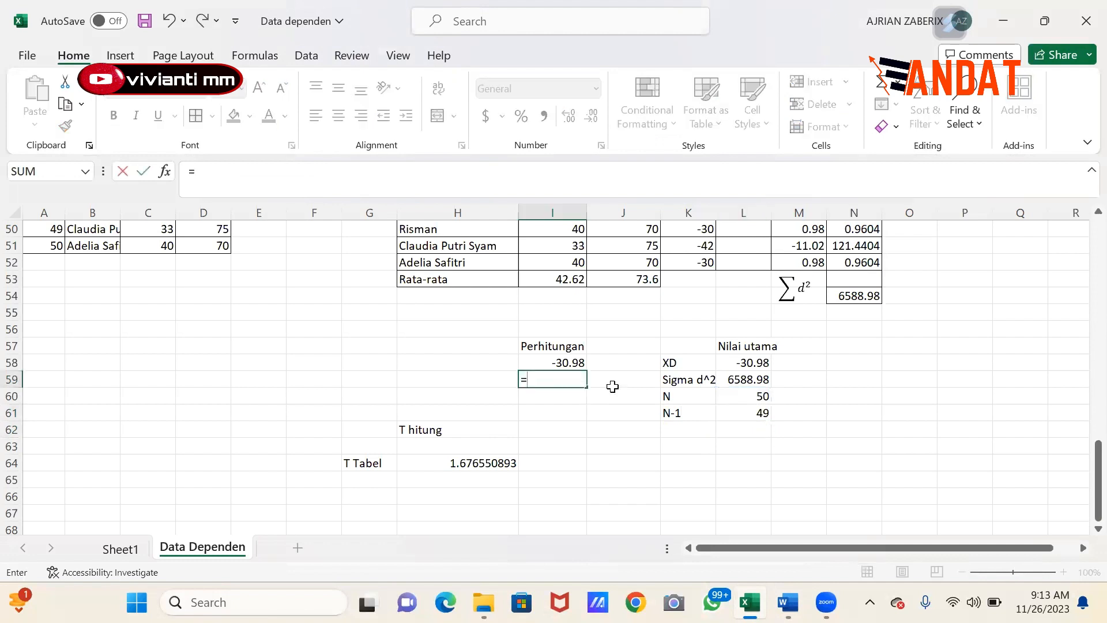
click(719, 395)
text(*)
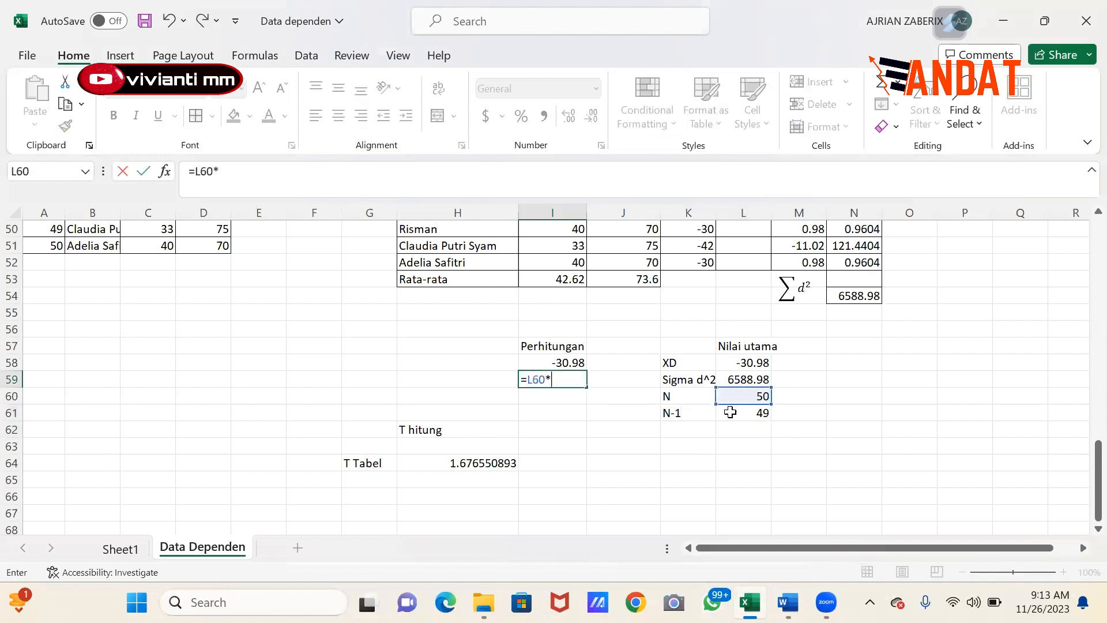
click(729, 411)
key(Return)
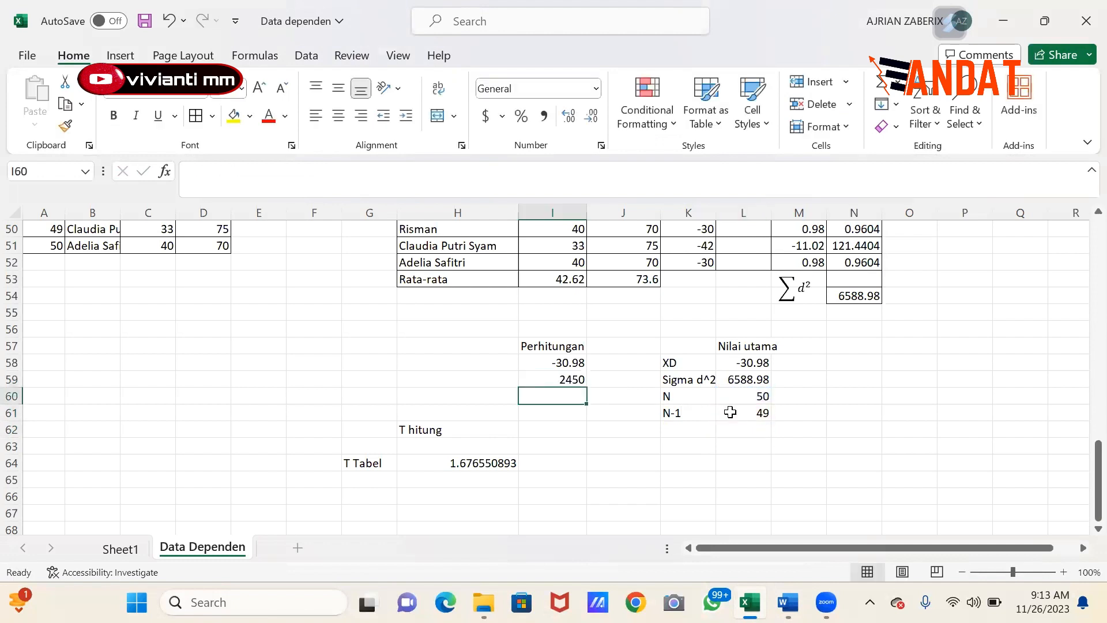
click(572, 379)
Step: Switch to Word and examine the 2450 denominator and the 6588.98 over 2450 fraction in the worked calculation, returning to Excel
click(787, 602)
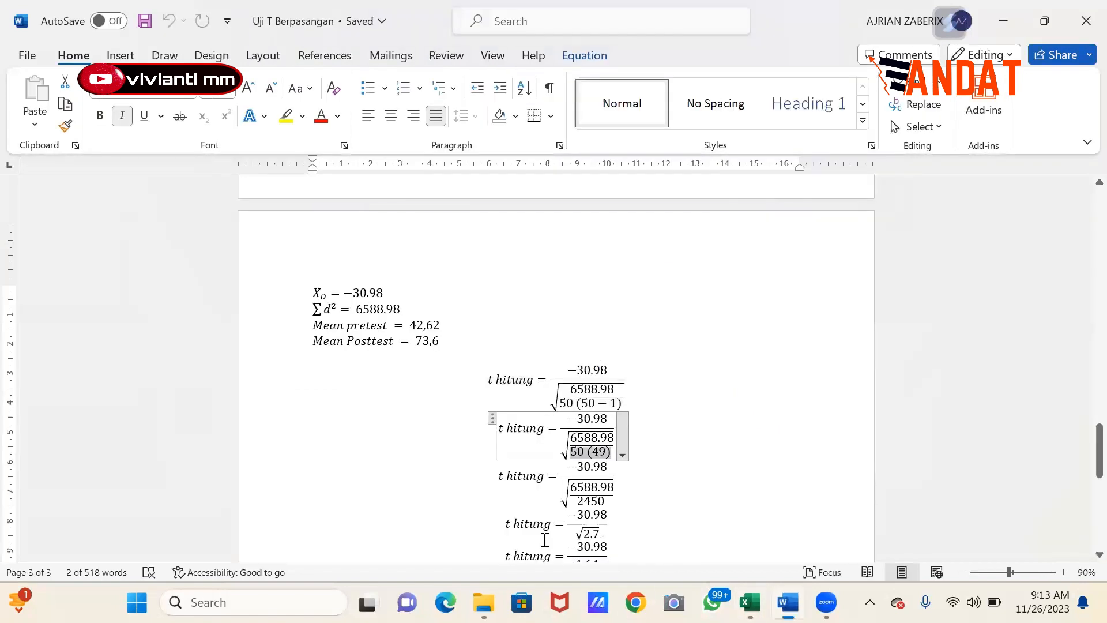
double_click(594, 499)
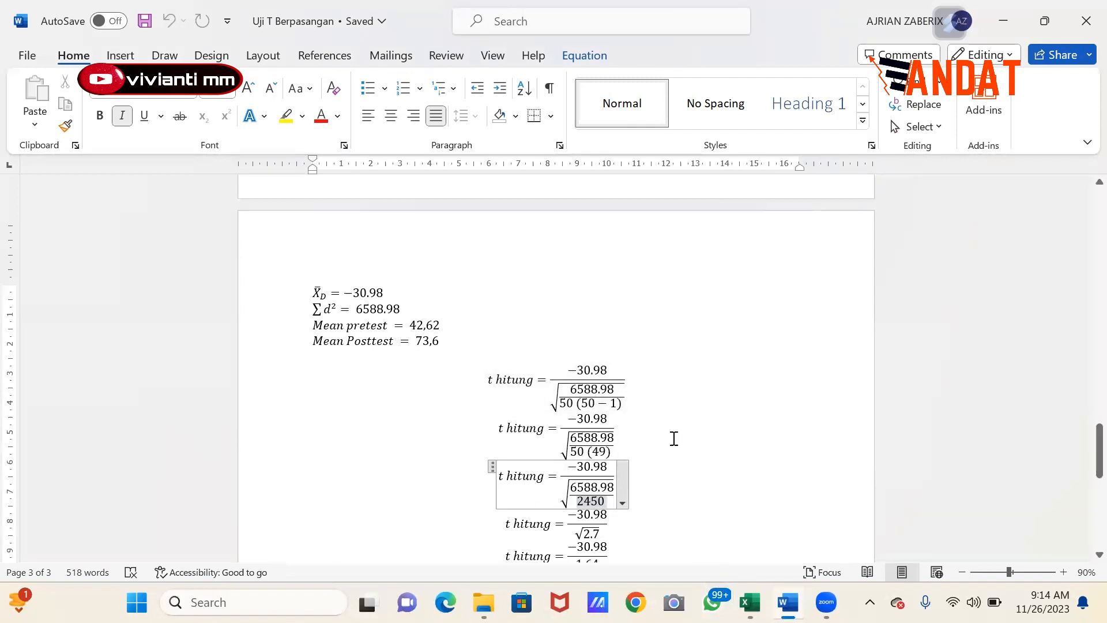
scroll(700, 463, down, 1)
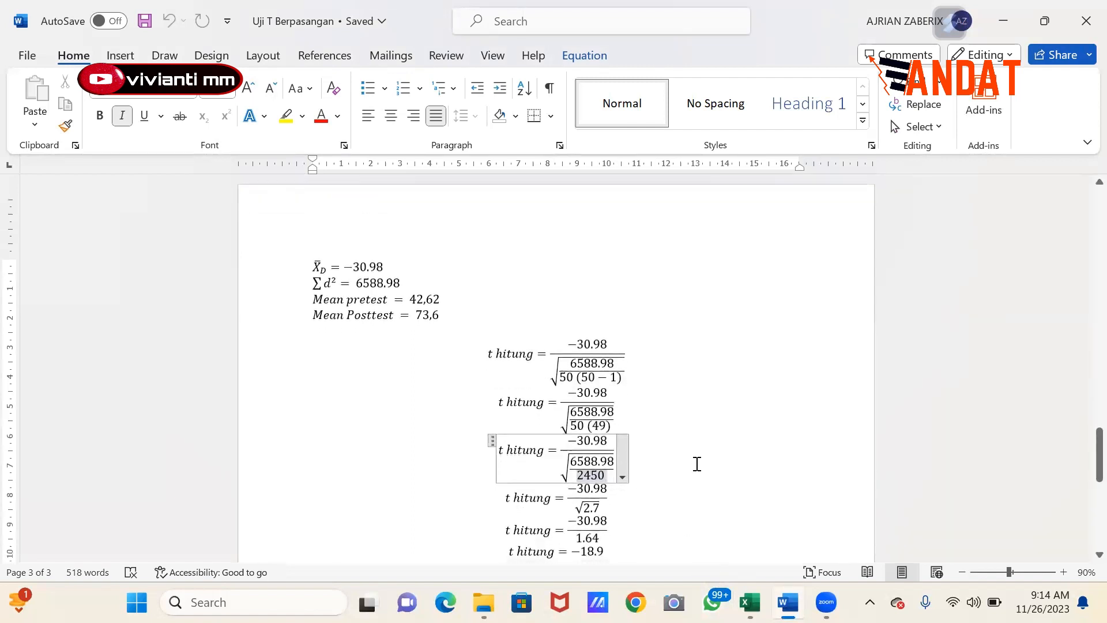
drag(570, 461, 603, 474)
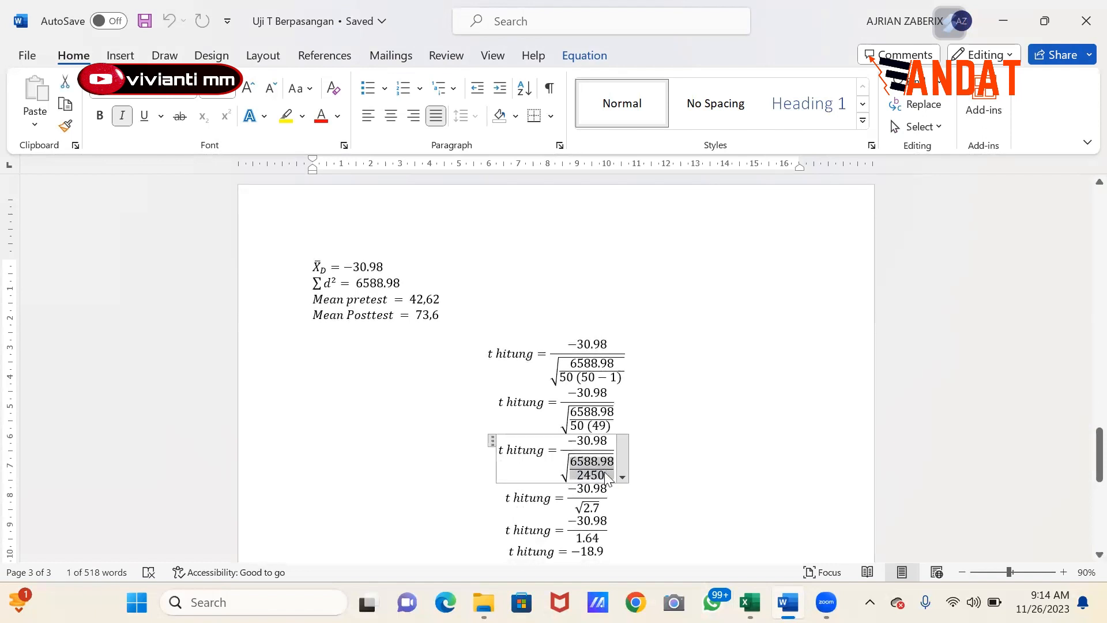
click(750, 602)
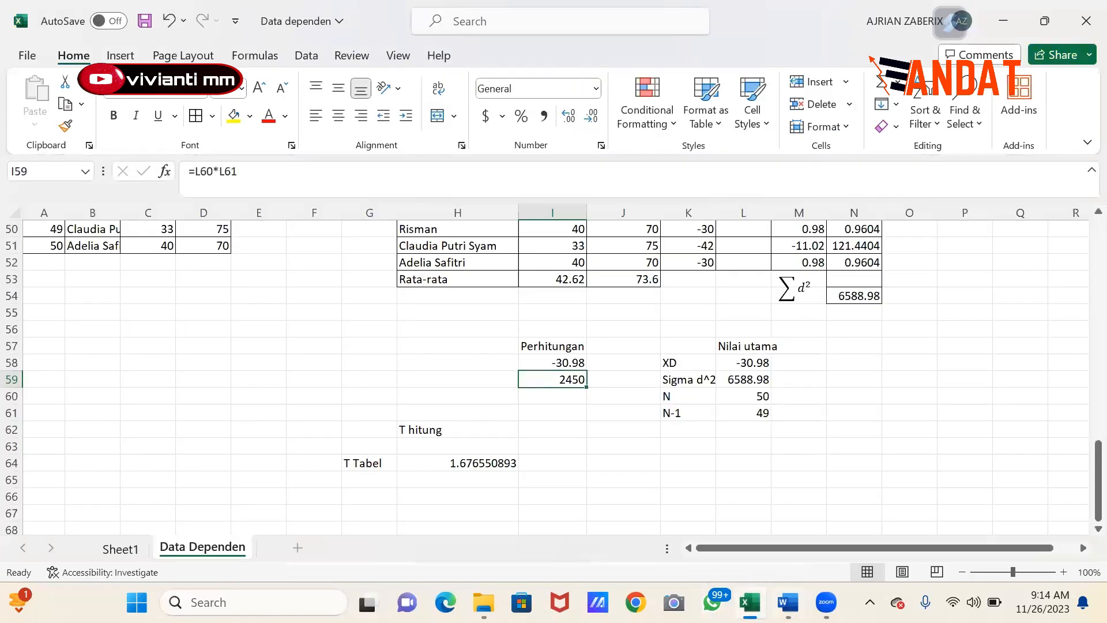
Step: Switch to Word and copy the whole general t hitung equation under the Paired sample T test line
click(788, 602)
scroll(597, 446, up, 10)
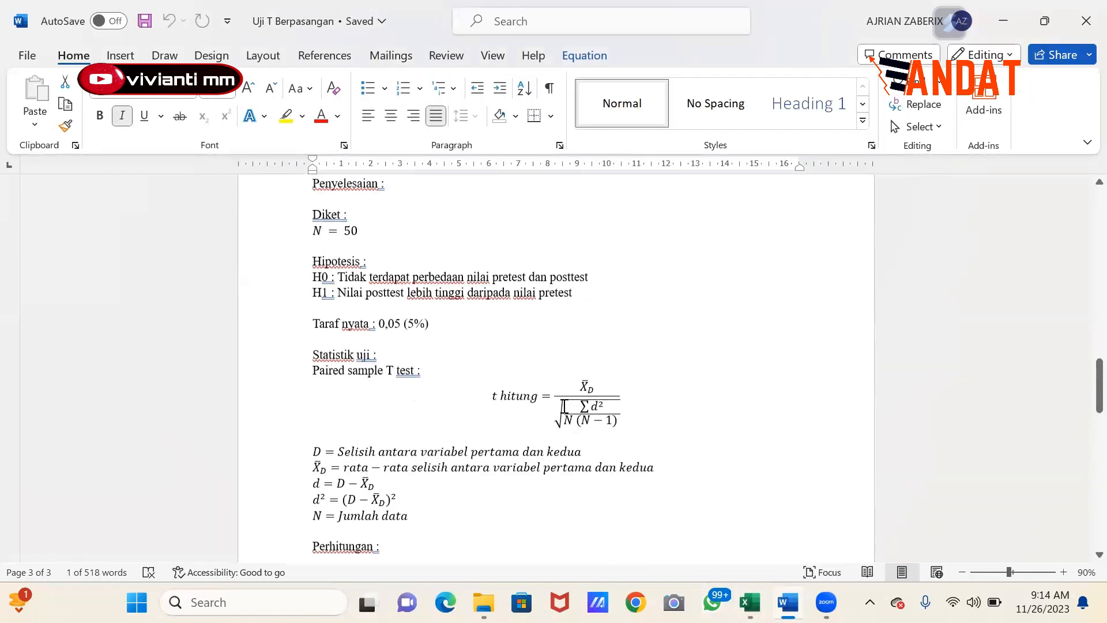
click(513, 418)
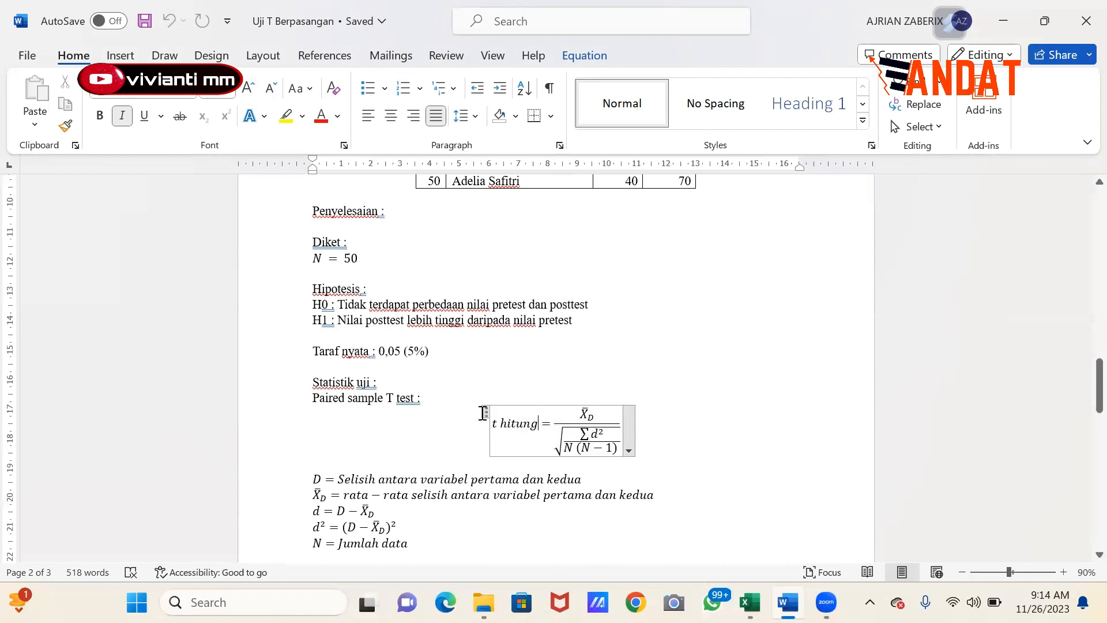
click(487, 411)
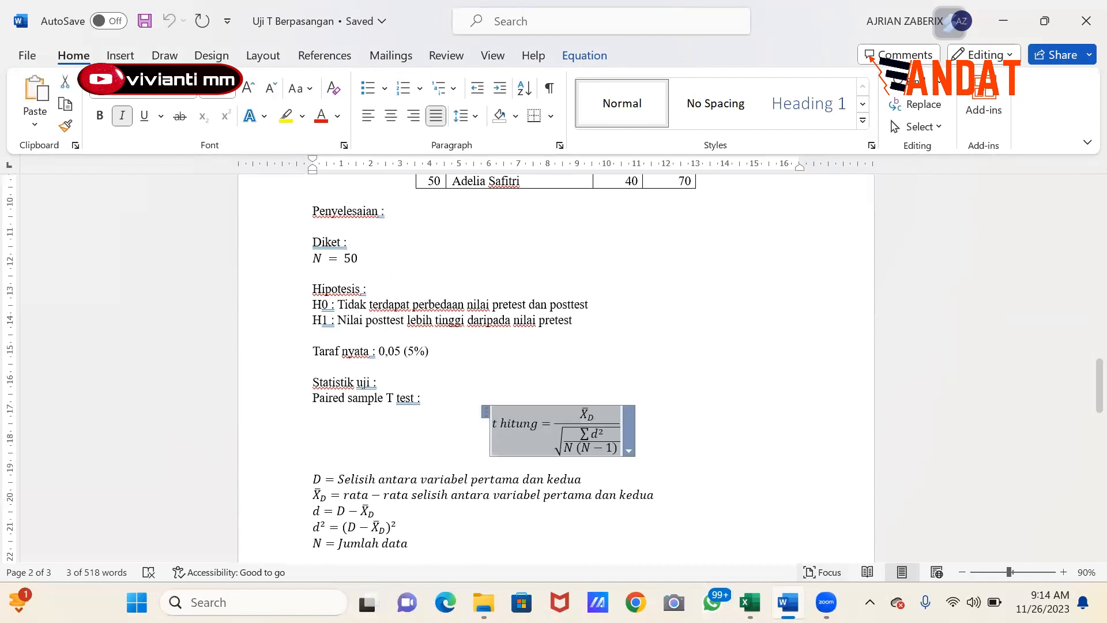
click(749, 602)
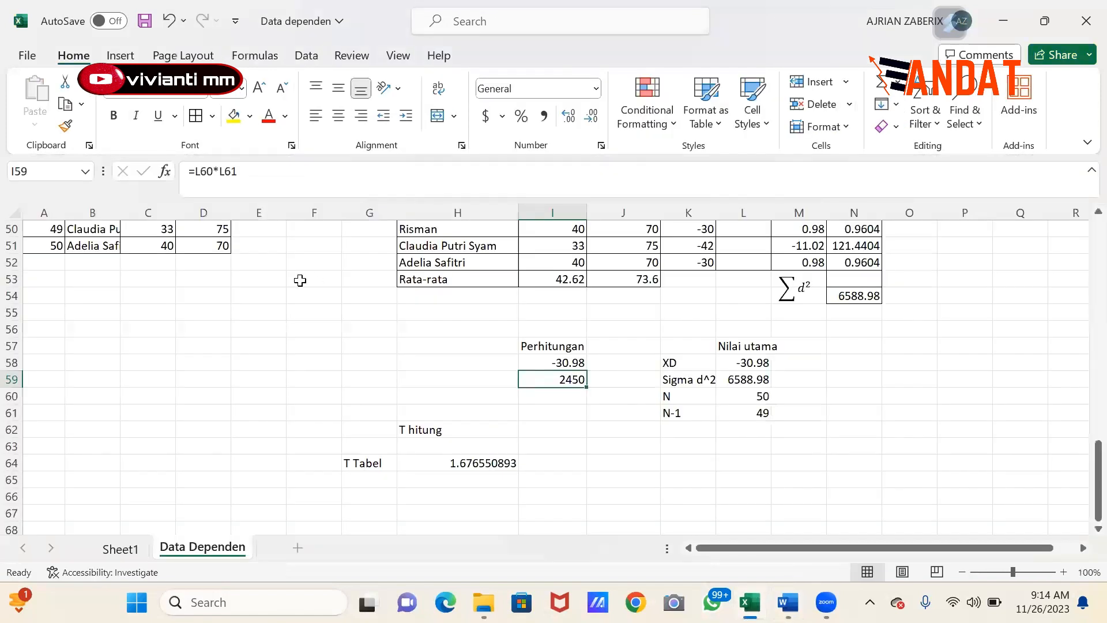
click(787, 602)
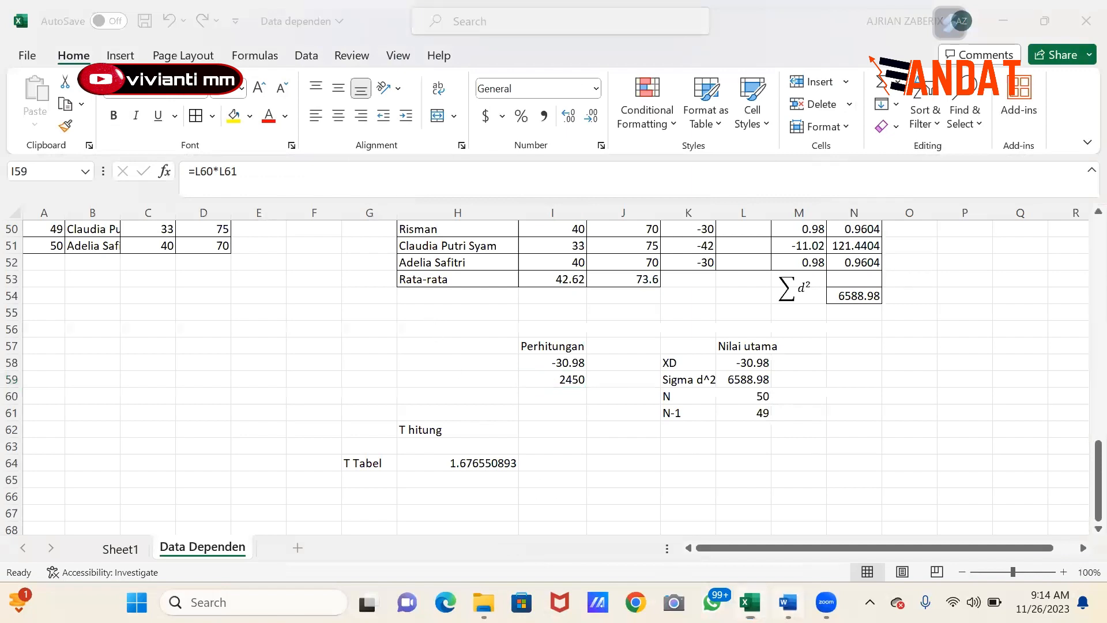
click(546, 433)
drag(494, 427, 593, 446)
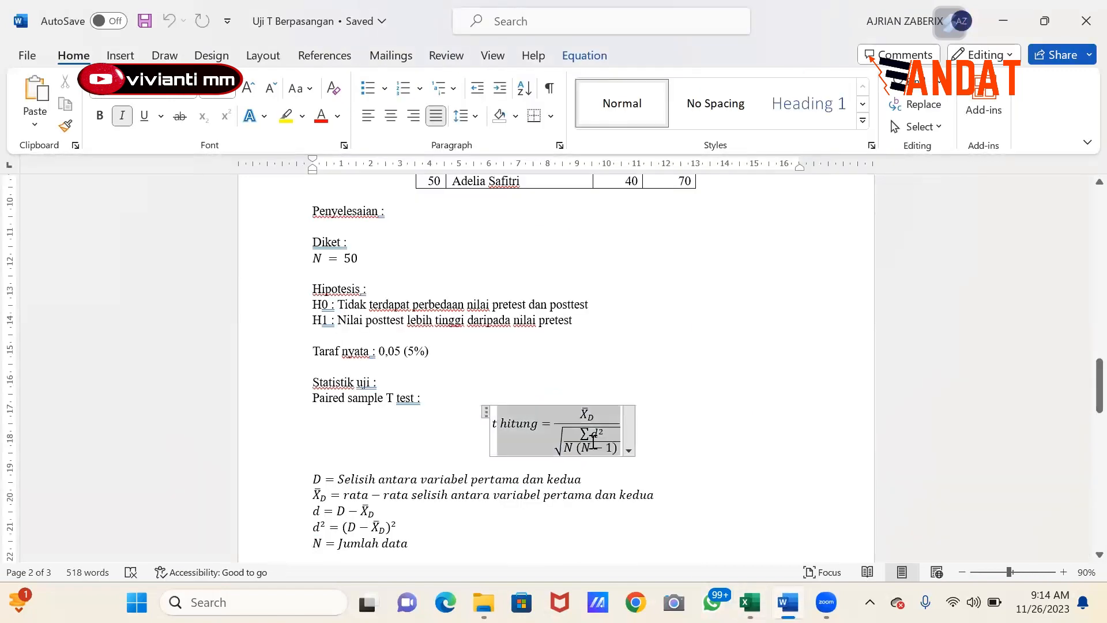
click(516, 426)
click(496, 428)
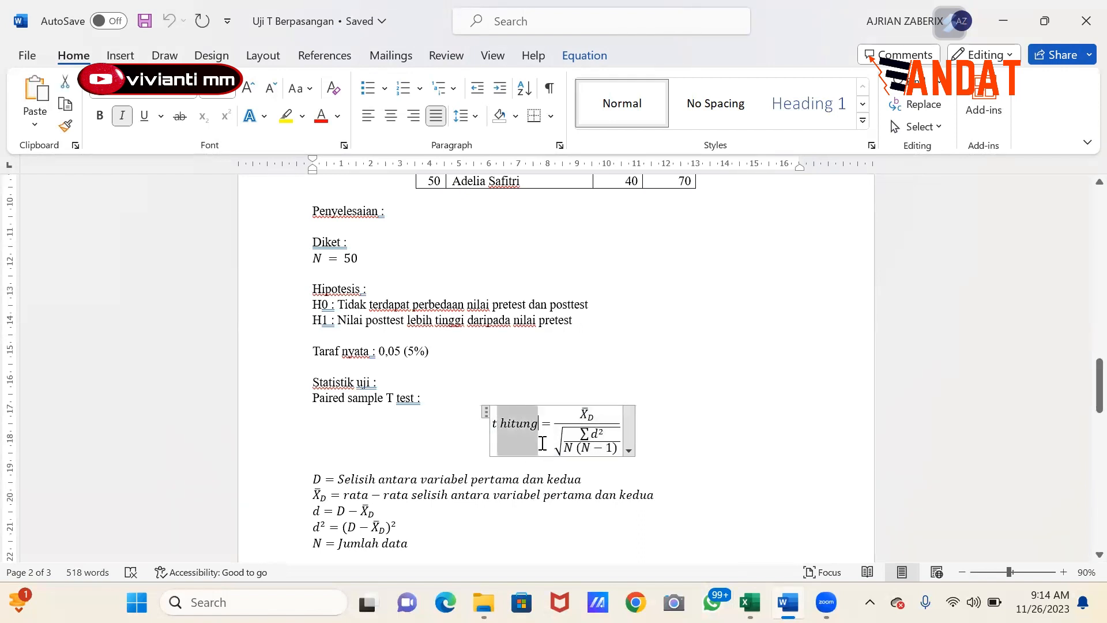
drag(492, 424, 595, 447)
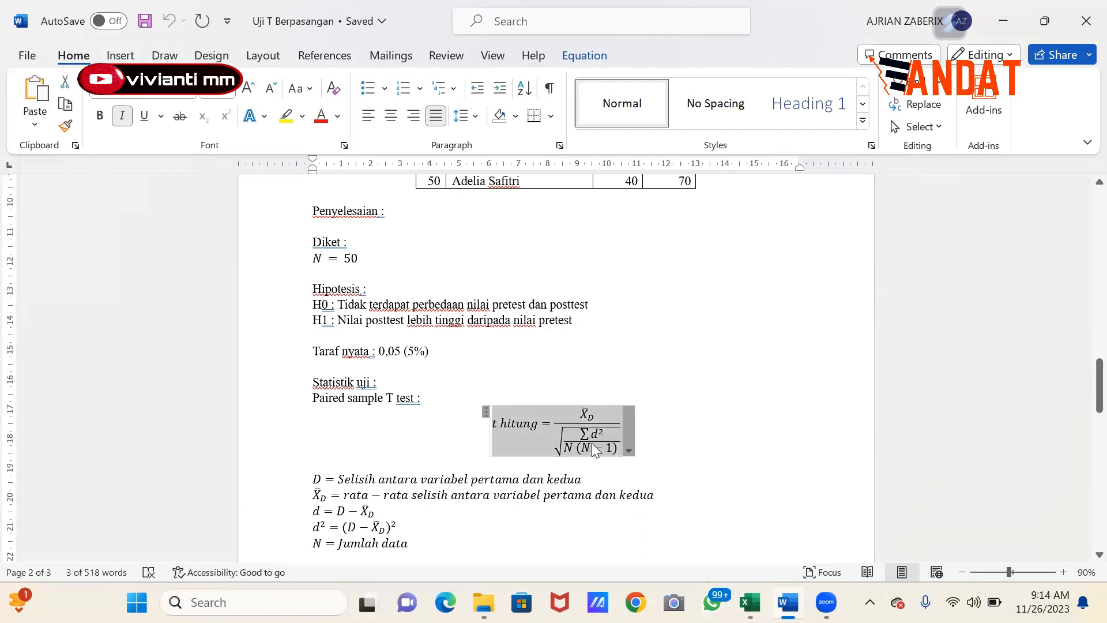
Step: Switch to Excel, paste the t hitung equation at cell G57 and shift it slightly away from the Perhitungan column
click(747, 600)
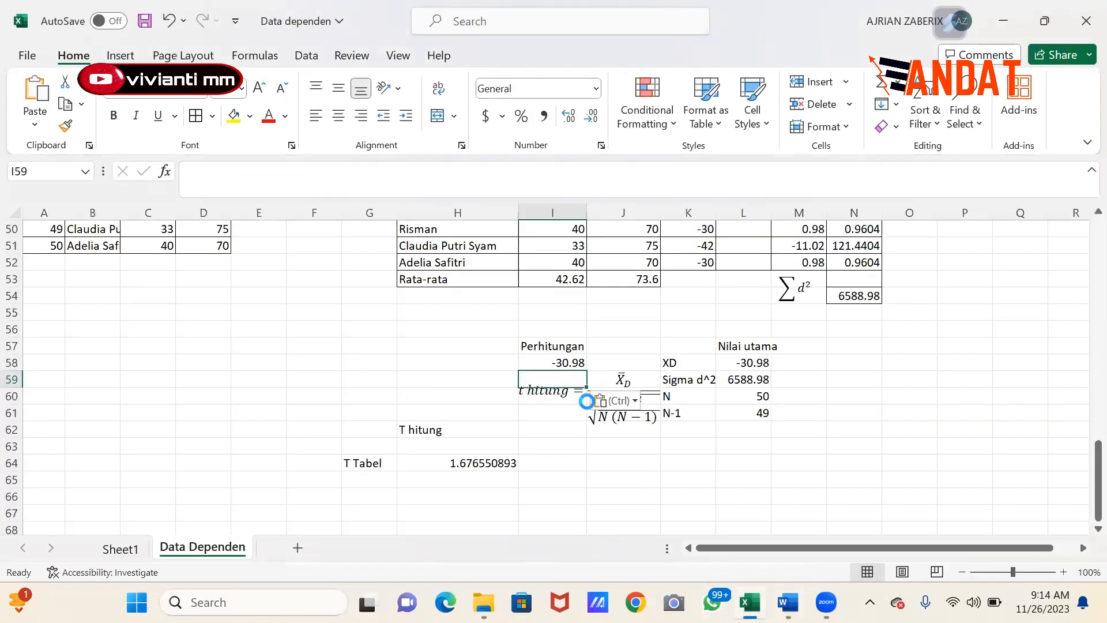
click(349, 340)
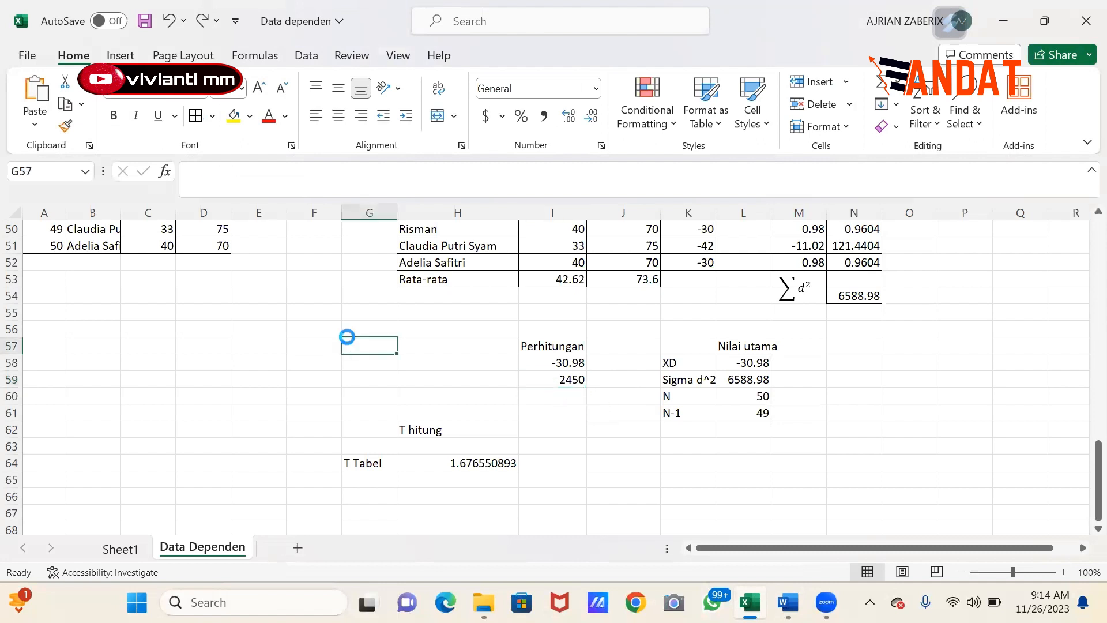
key(ctrl+v)
click(505, 410)
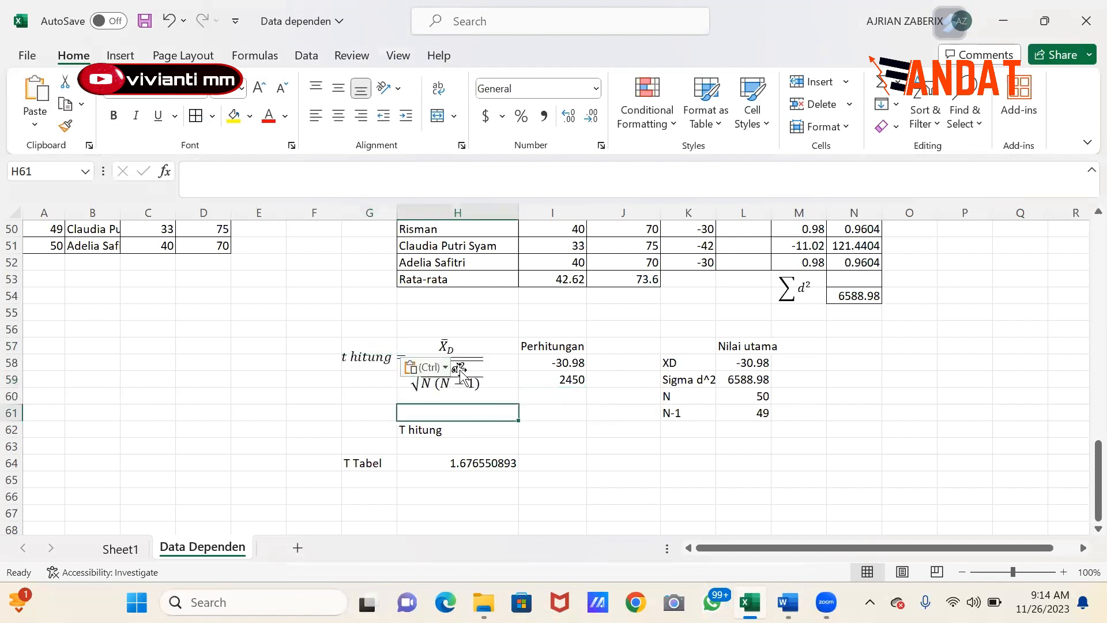
drag(350, 363, 320, 356)
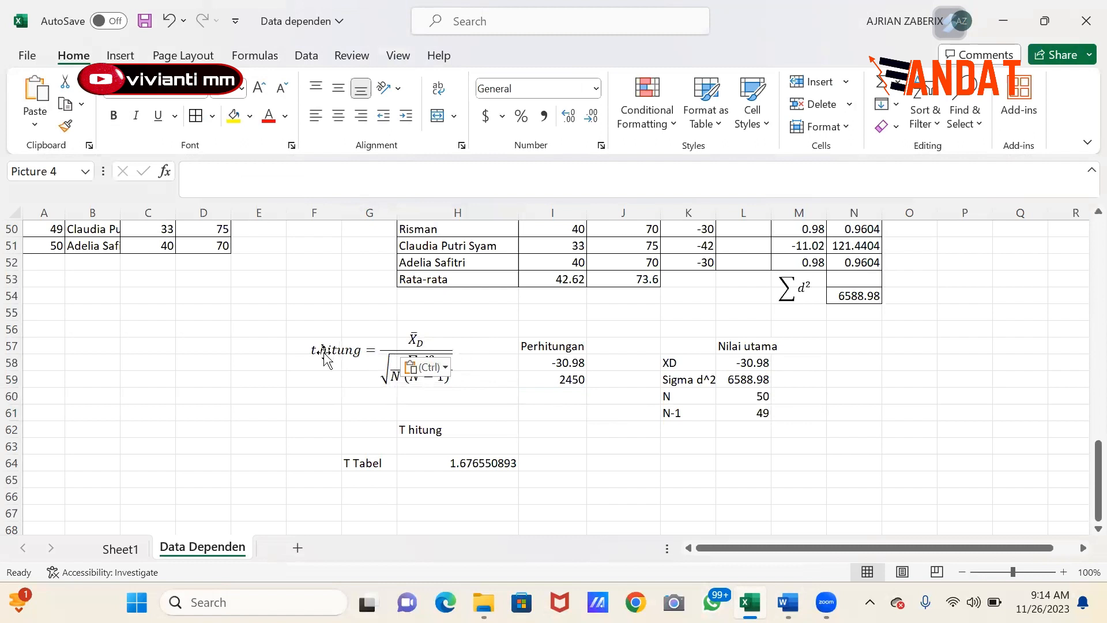
click(615, 461)
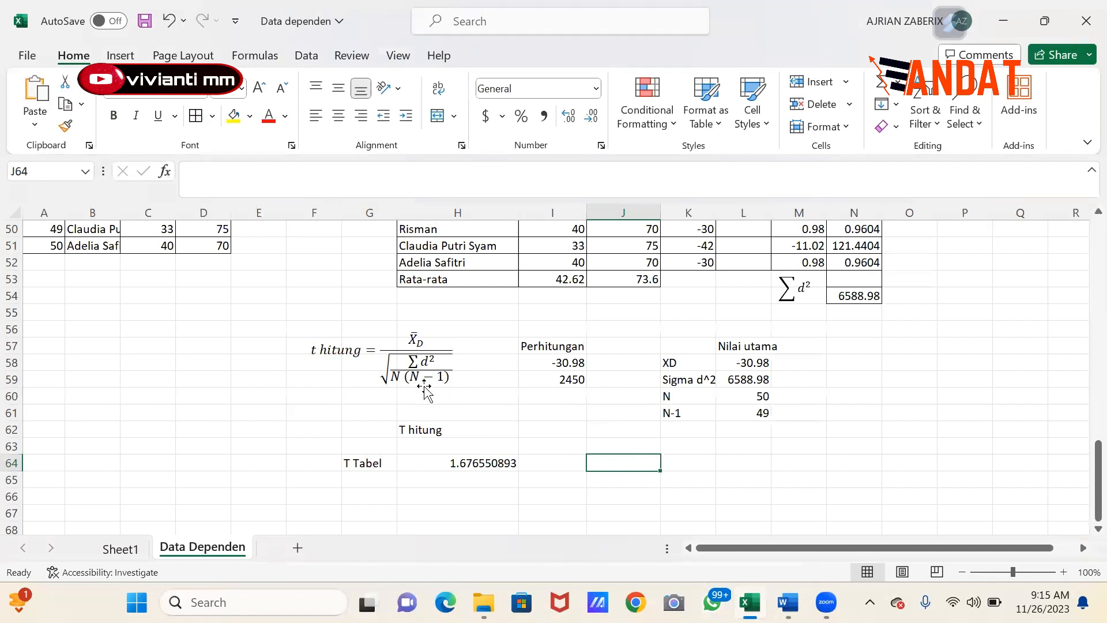
Step: Enter the formula =L59/I59 in cell I60 to divide Sigma d^2 by the N(N-1) product
click(568, 381)
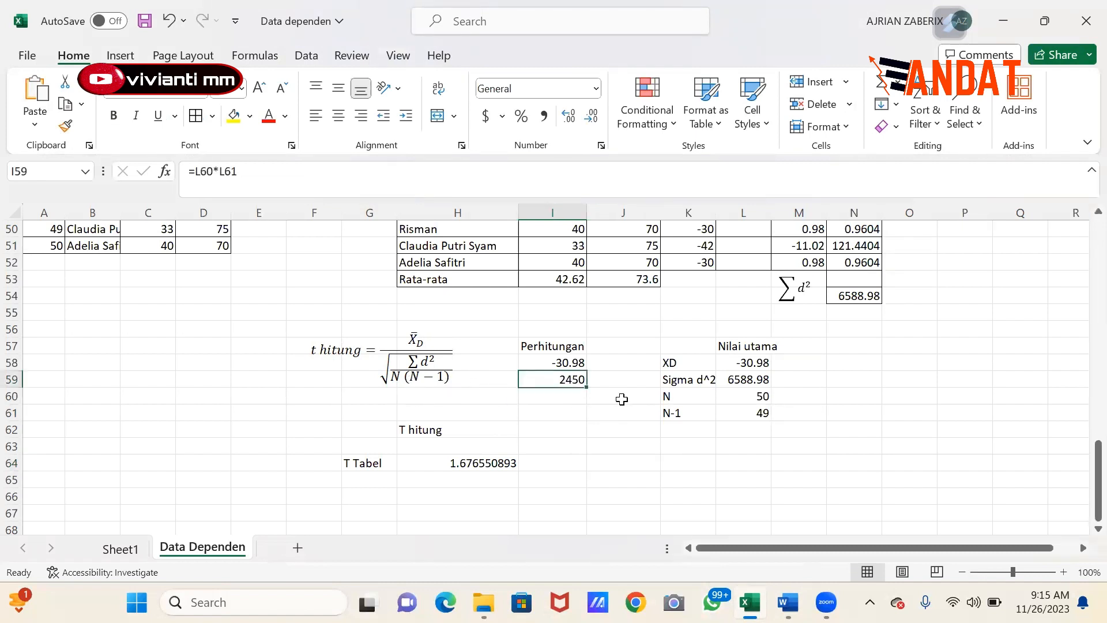
click(540, 361)
click(568, 394)
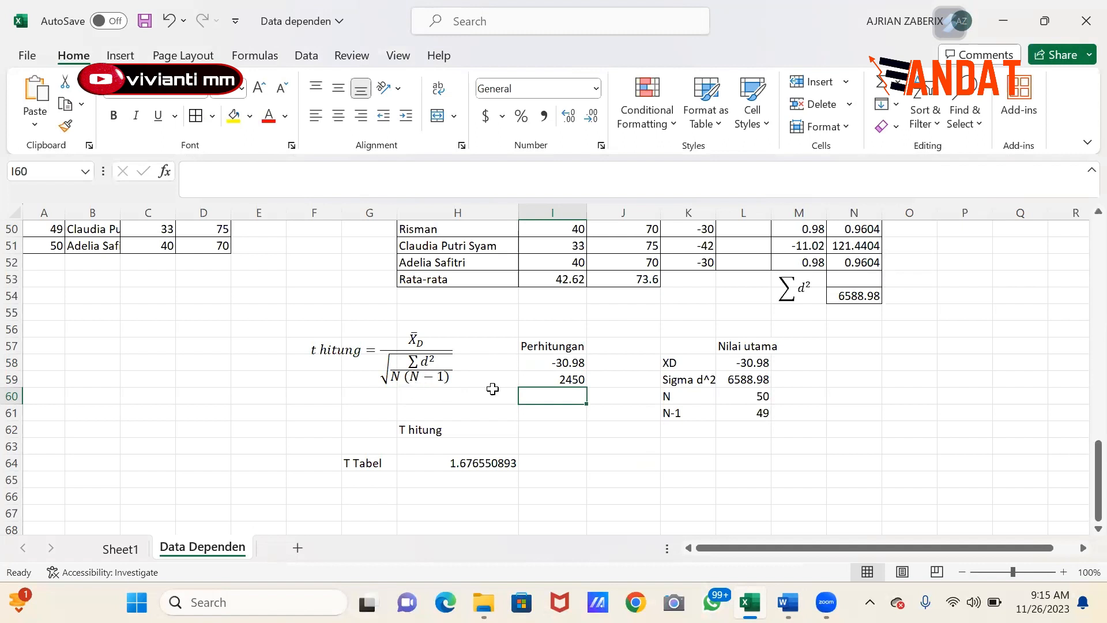
text(=)
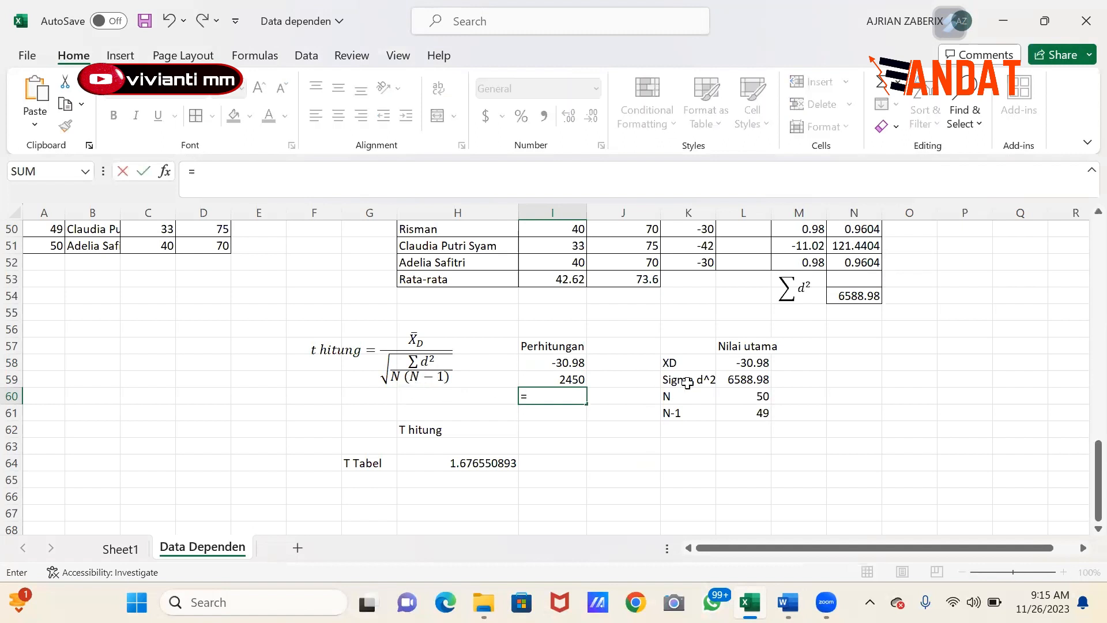
click(737, 379)
text(/)
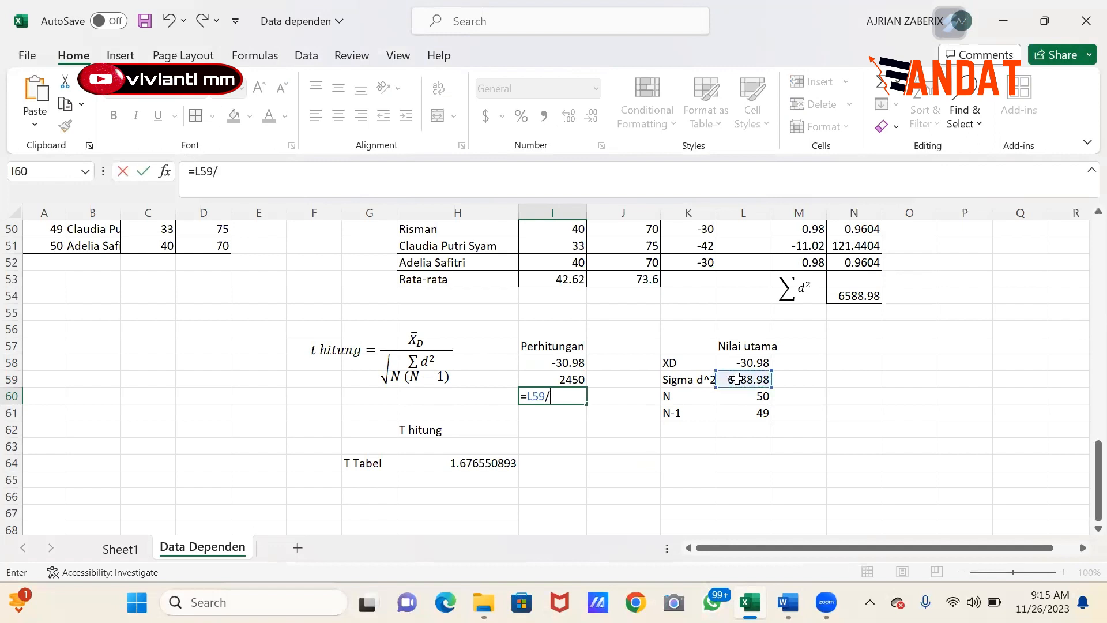
click(559, 378)
key(Return)
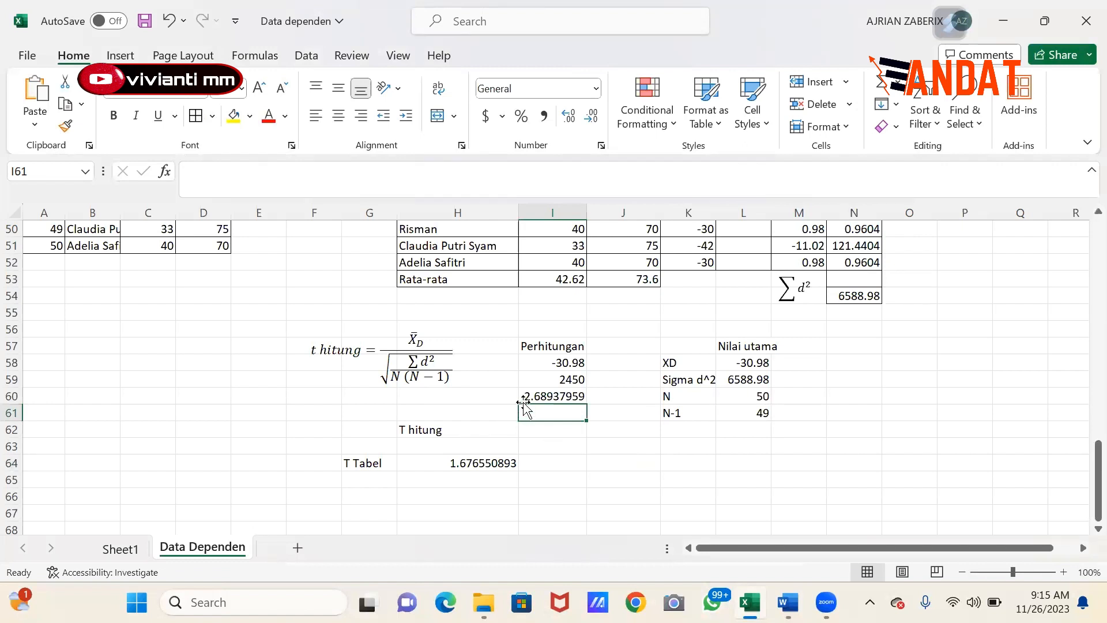
click(554, 393)
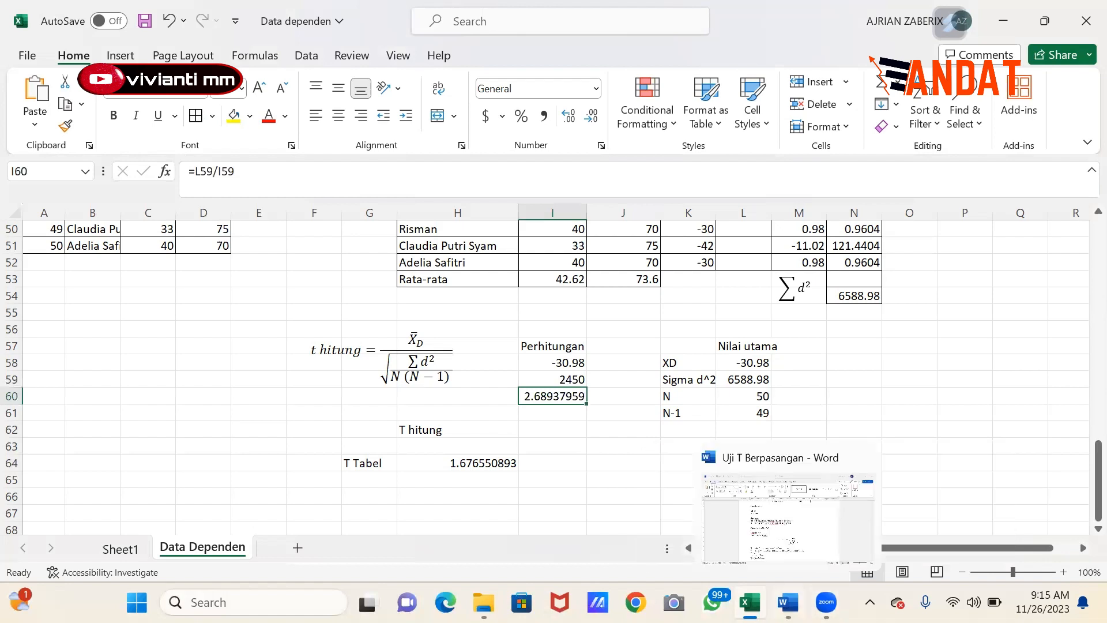
Step: Switch to Word and examine the square root of 2.7 line in the worked t hitung calculation
click(788, 602)
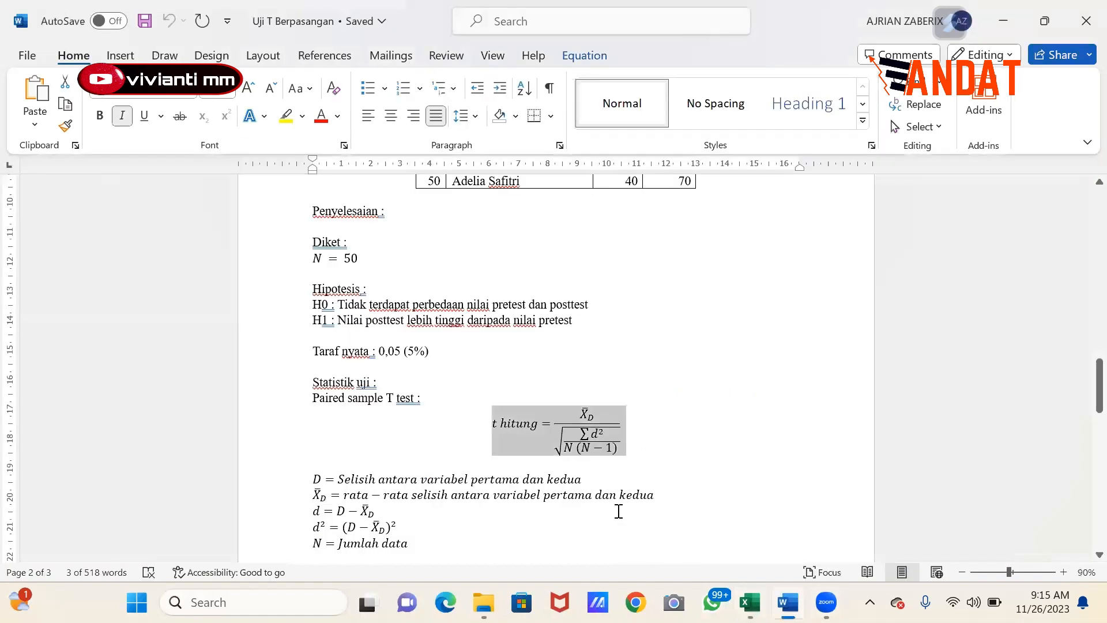
scroll(465, 470, down, 12)
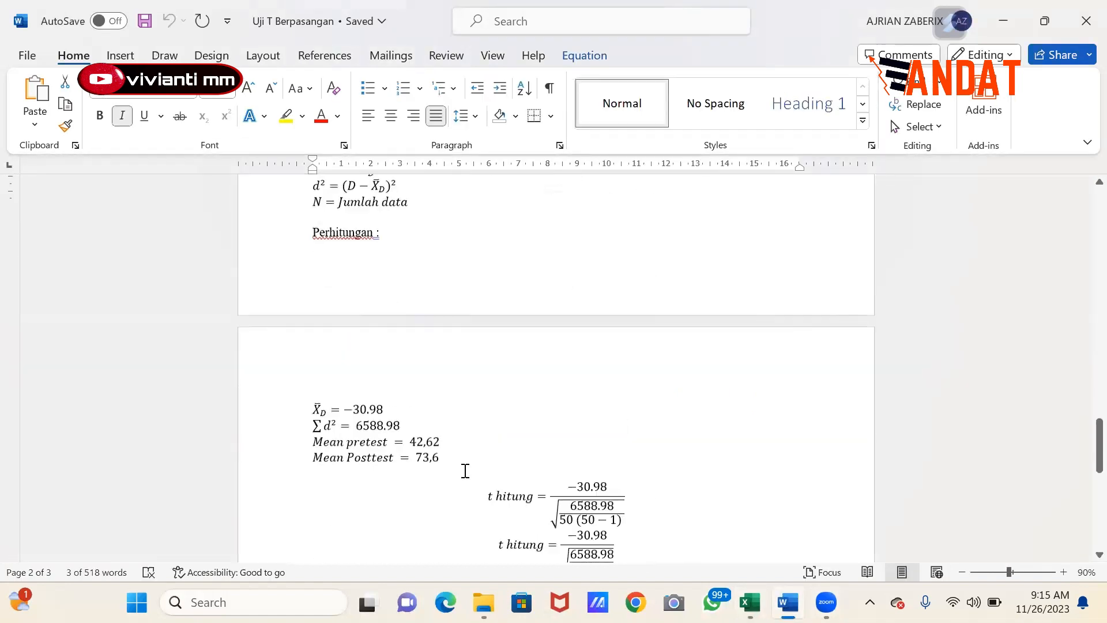
click(577, 472)
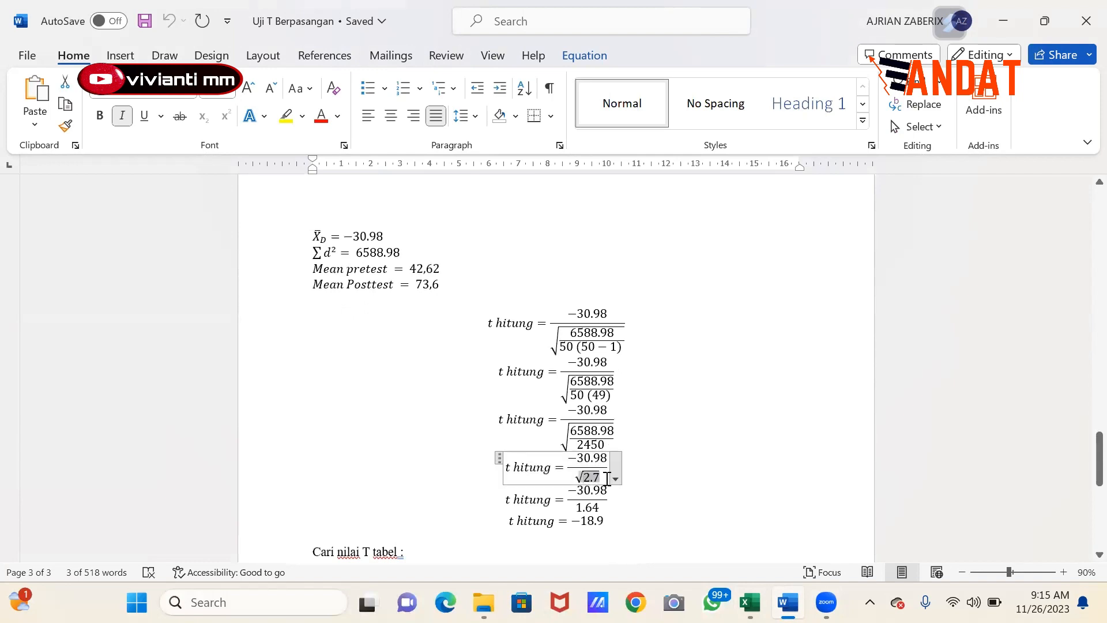
Step: Switch to Excel and enter the formula =SQRT(I60) in cell I61 to take the square root of the quotient
click(749, 602)
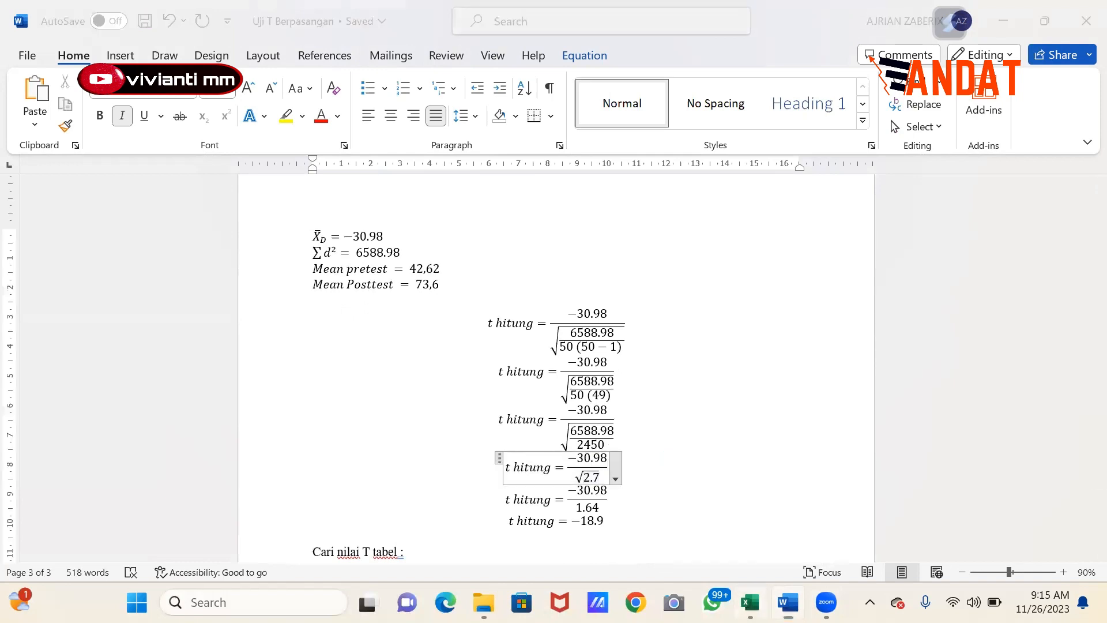
click(553, 411)
text(=)
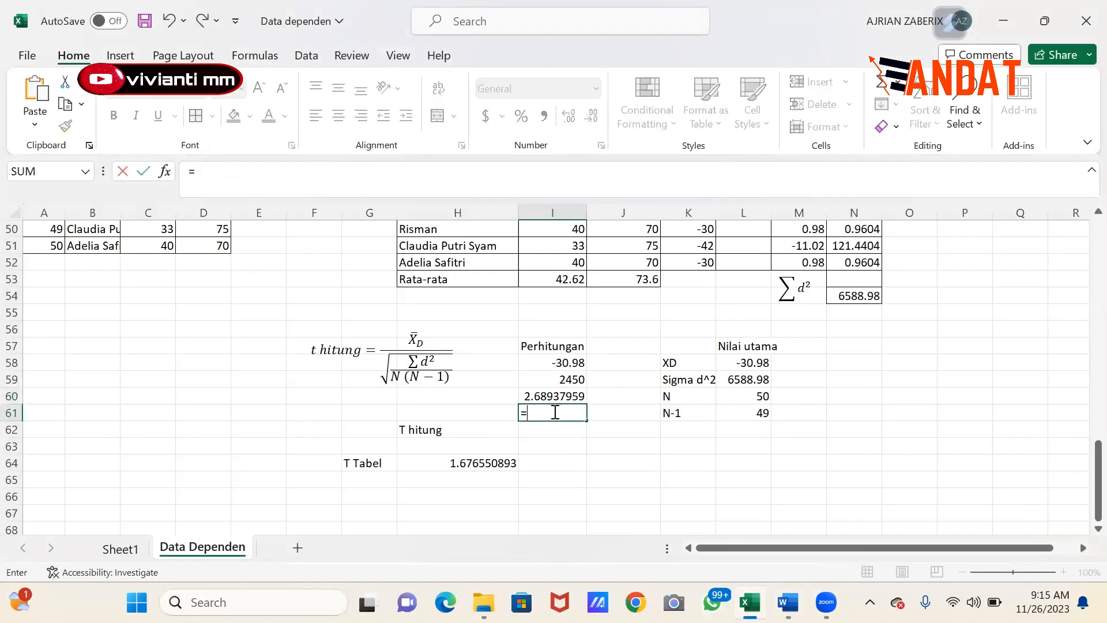
text(SQRT)
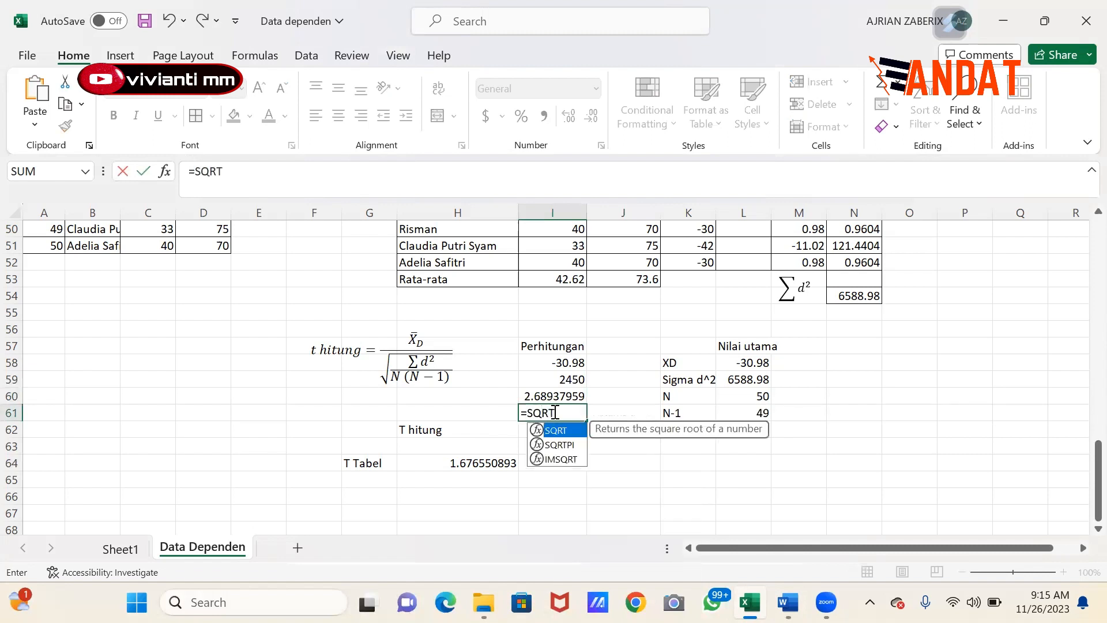
double_click(557, 430)
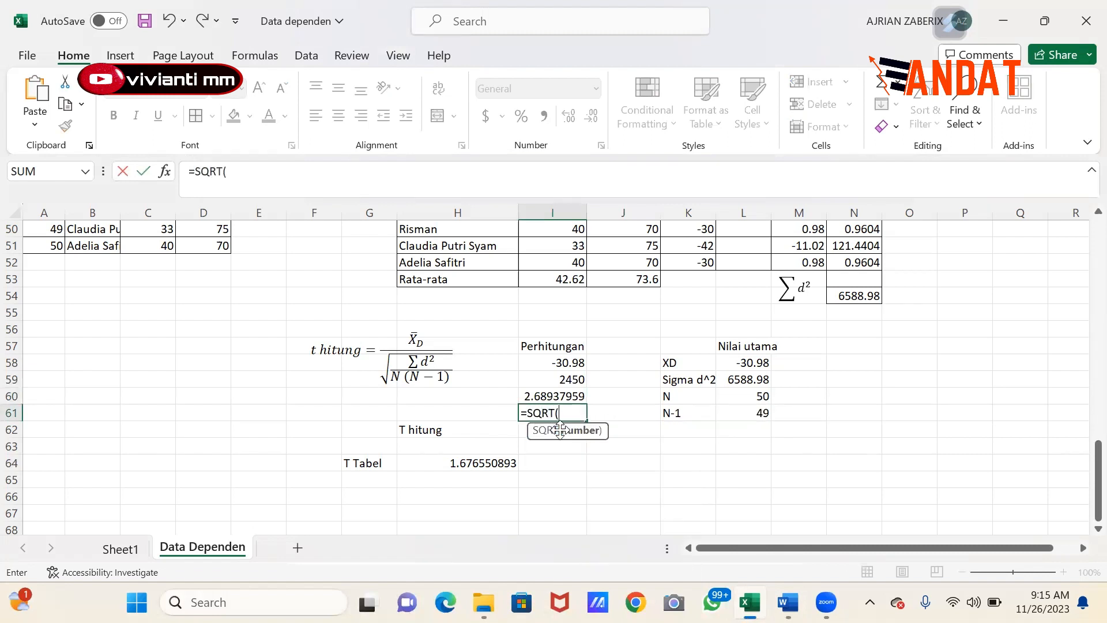
click(548, 396)
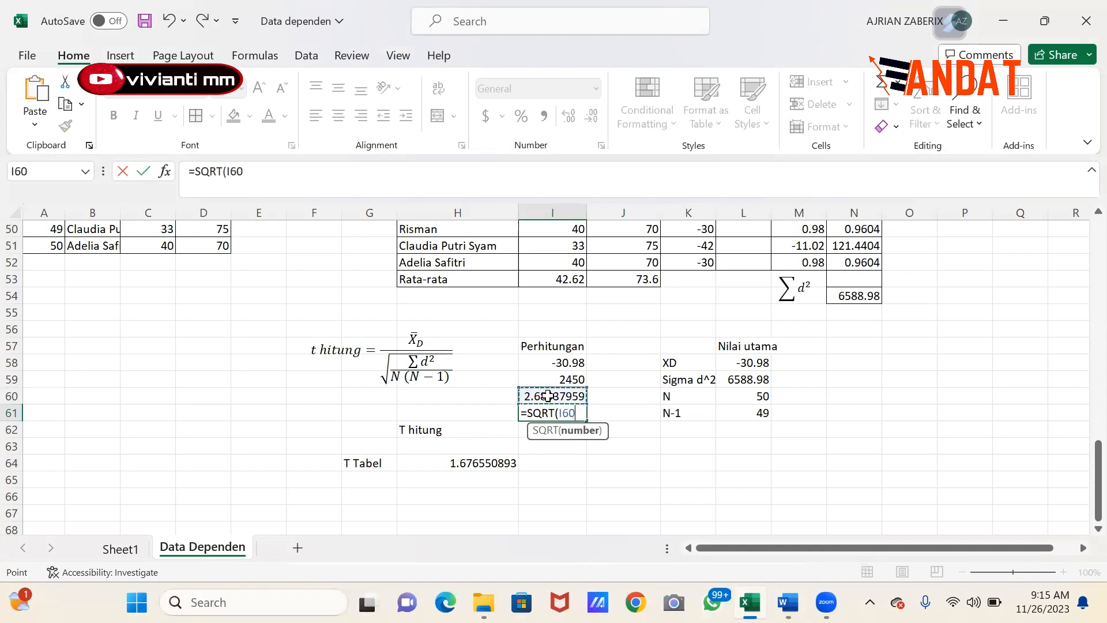
text())
key(Return)
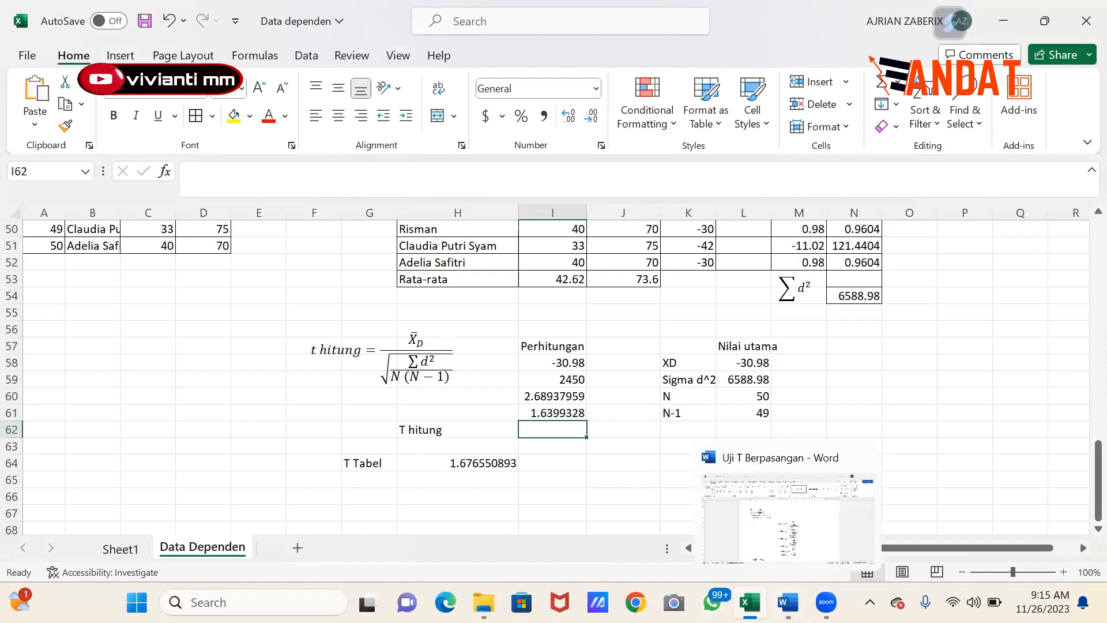
Step: Switch to Word and examine the numerator and denominator of the t hitung line that divides -30.98 by 1.64
click(788, 602)
click(583, 505)
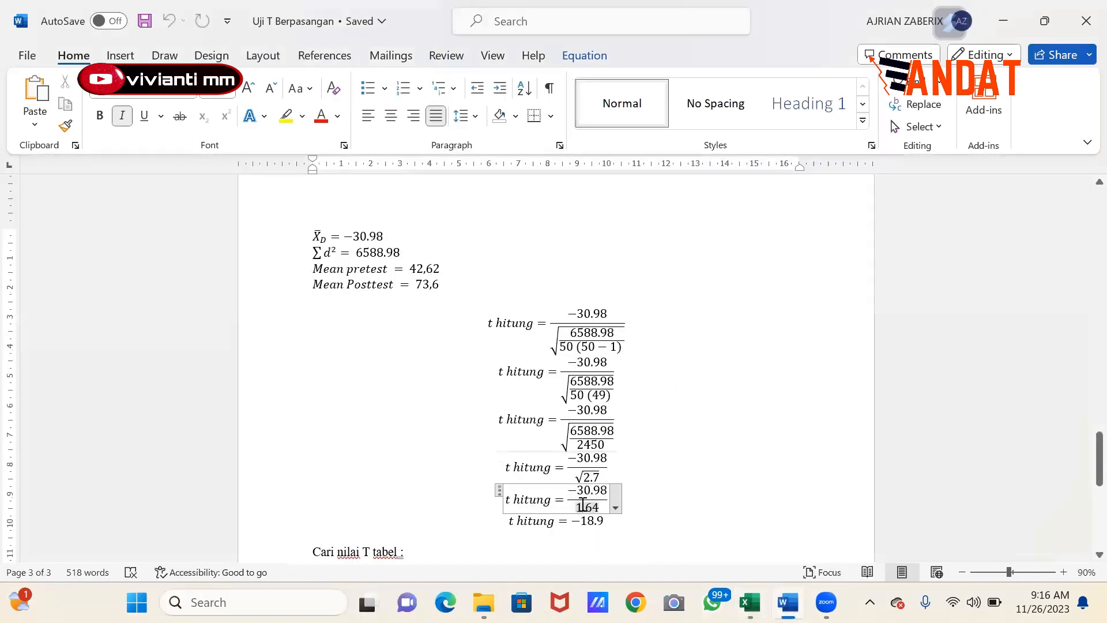
drag(575, 507, 600, 508)
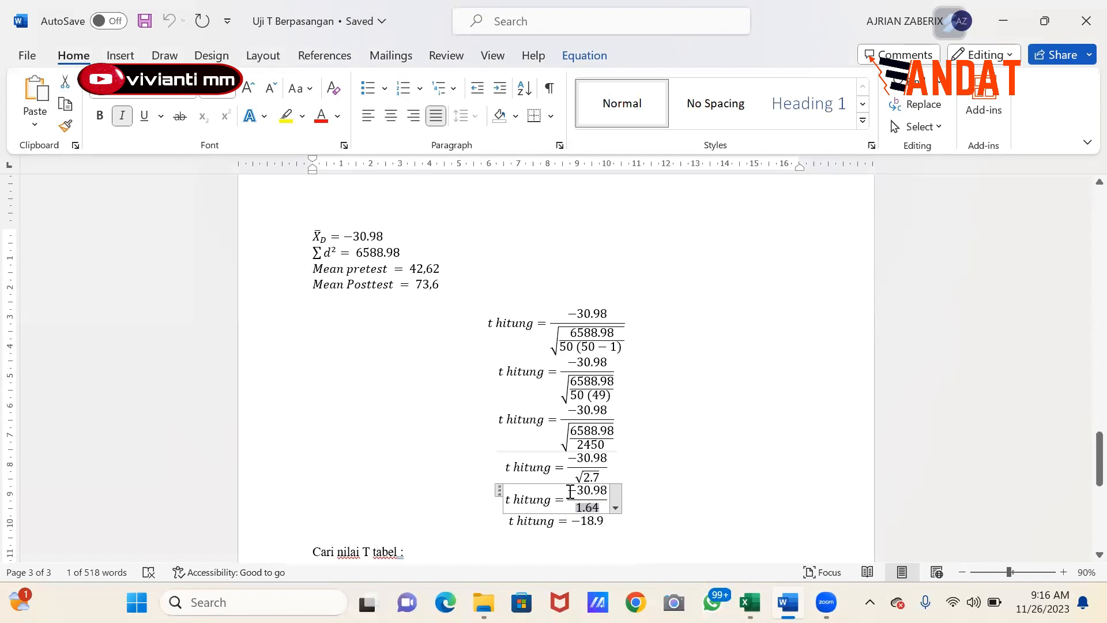
drag(575, 490, 599, 494)
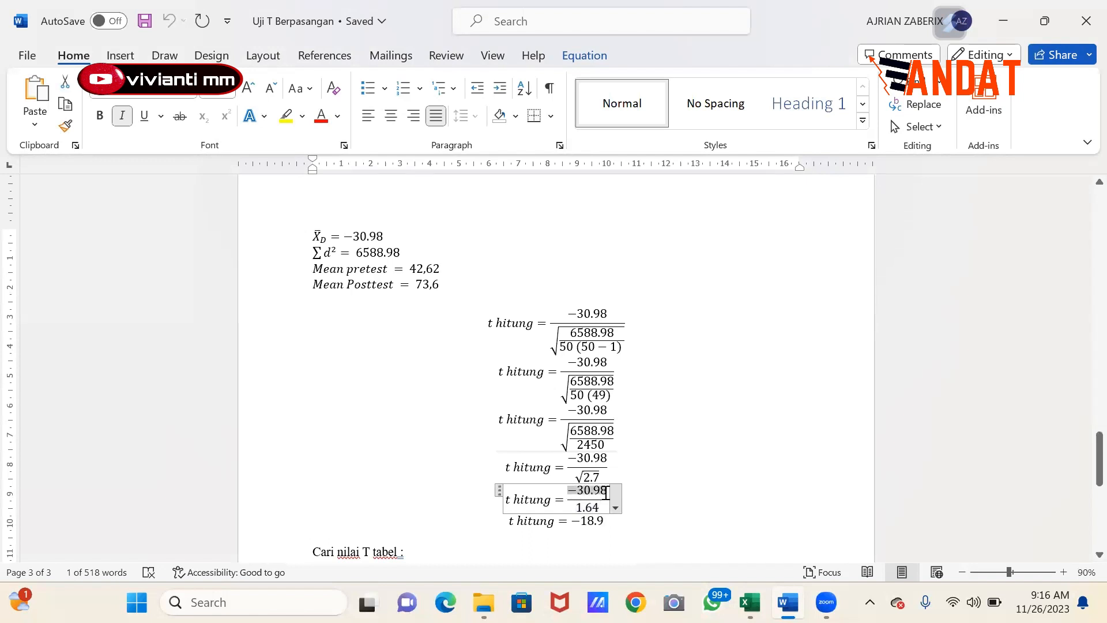
drag(577, 508, 603, 511)
Step: Switch to Excel and enter the formula =I58/I61 in cell I62 beside the T hitung label
click(749, 602)
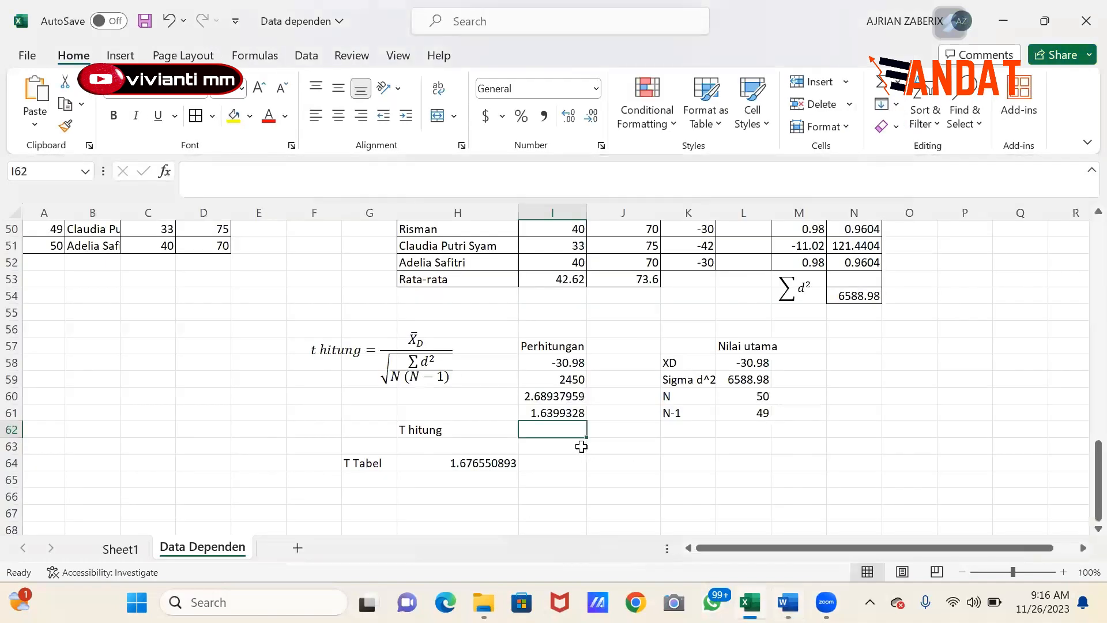
text(=)
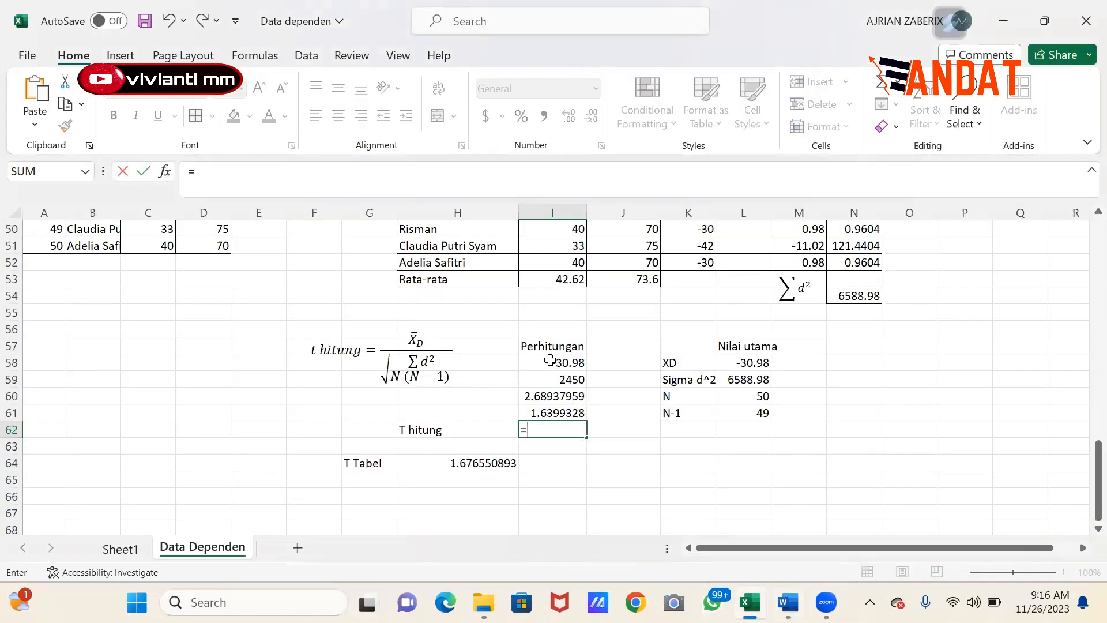
click(550, 361)
text(/)
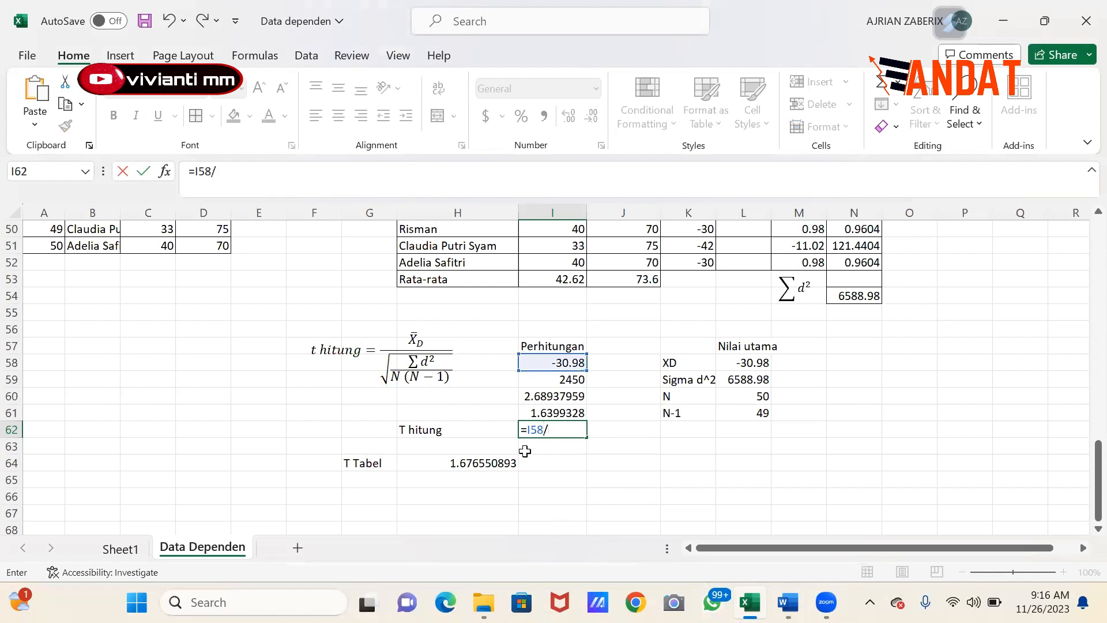
click(526, 407)
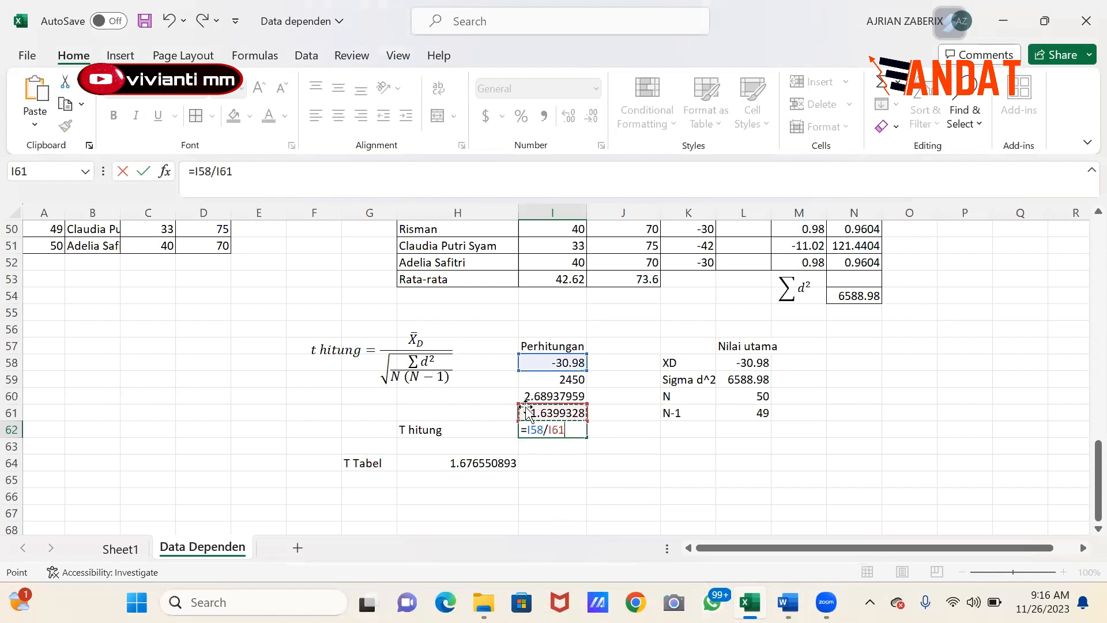
key(Return)
click(552, 429)
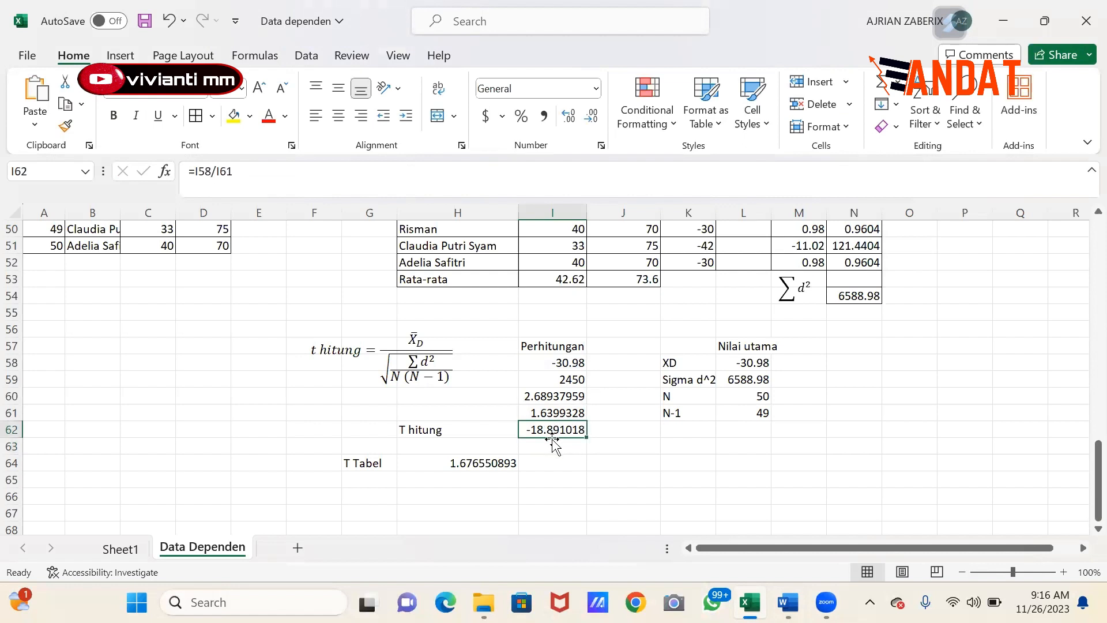
Step: Switch to Word and examine the final t hitung line of the worked calculation
mouse_move(787, 602)
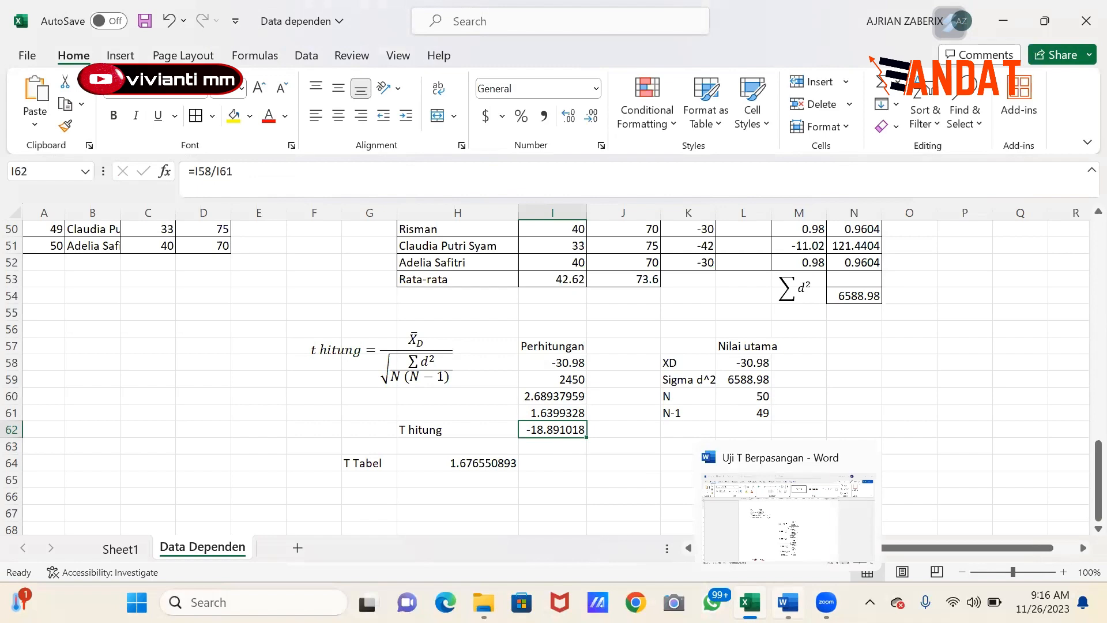
click(787, 602)
scroll(574, 443, down, 3)
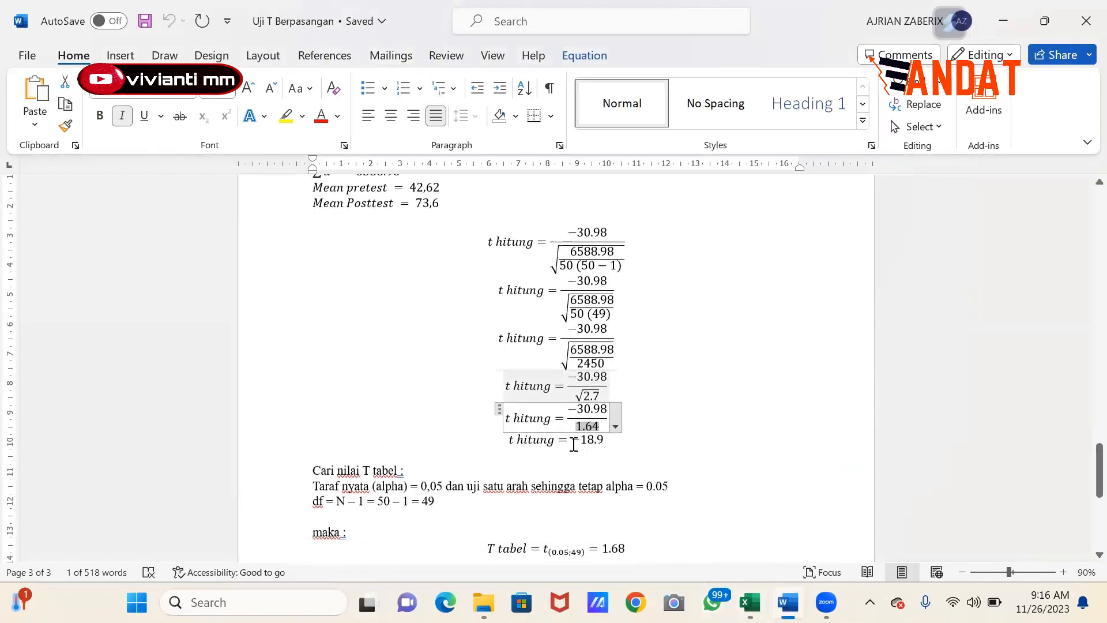
drag(572, 441, 601, 440)
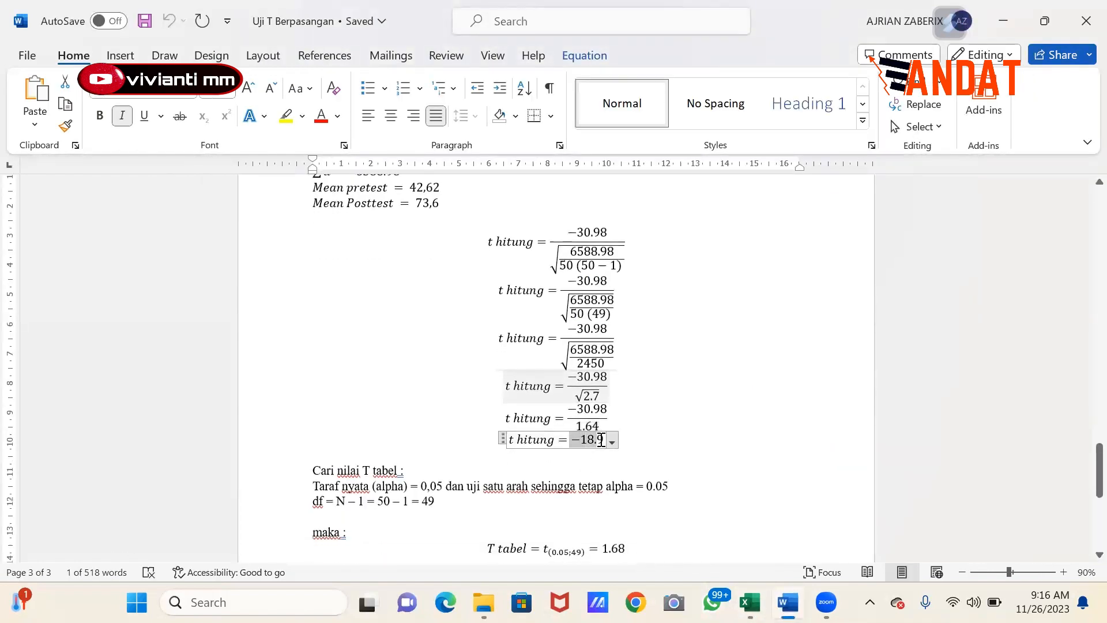
click(672, 445)
Step: Examine the significance level, one-tailed test note and degrees of freedom under Cari nilai T tabel
scroll(482, 447, down, 1)
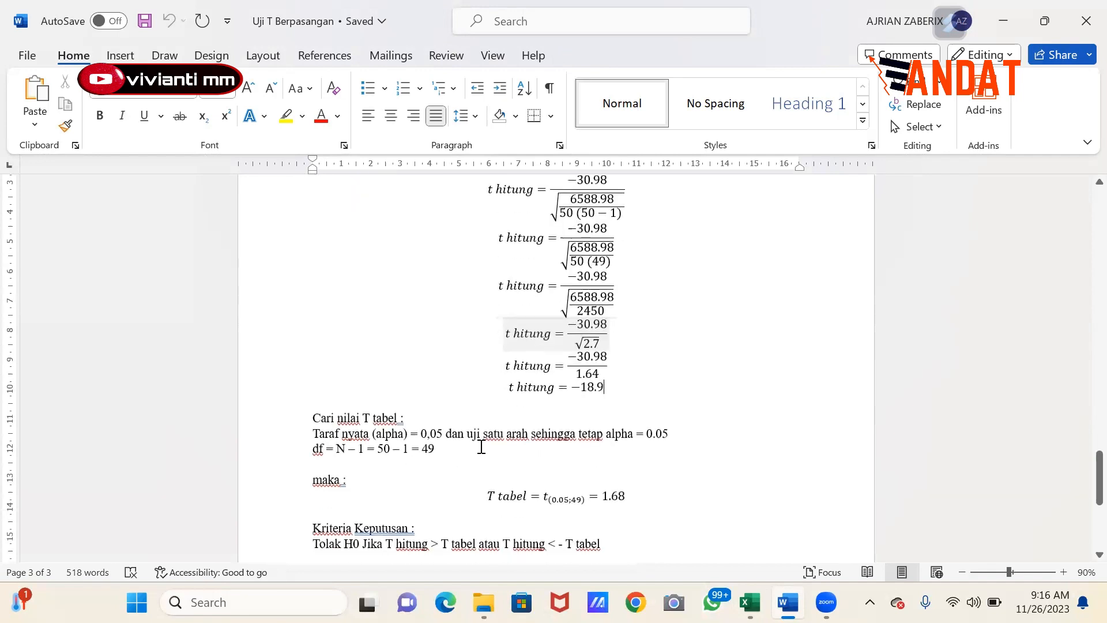
scroll(481, 447, up, 1)
ctrl+scroll(481, 447, up, 2)
scroll(481, 447, down, 2)
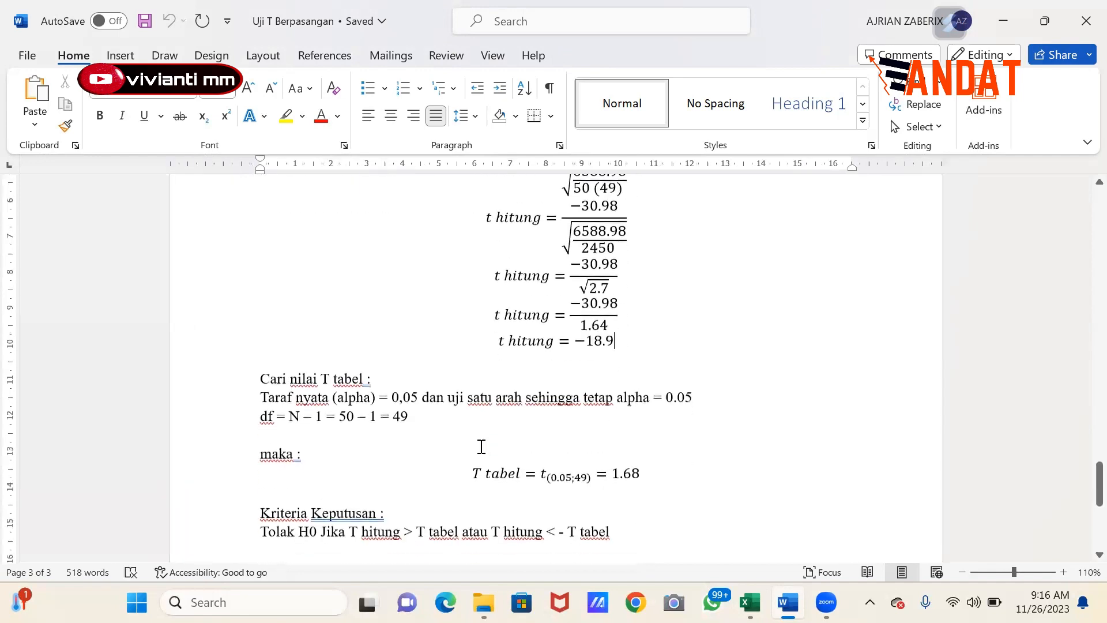
scroll(482, 447, up, 1)
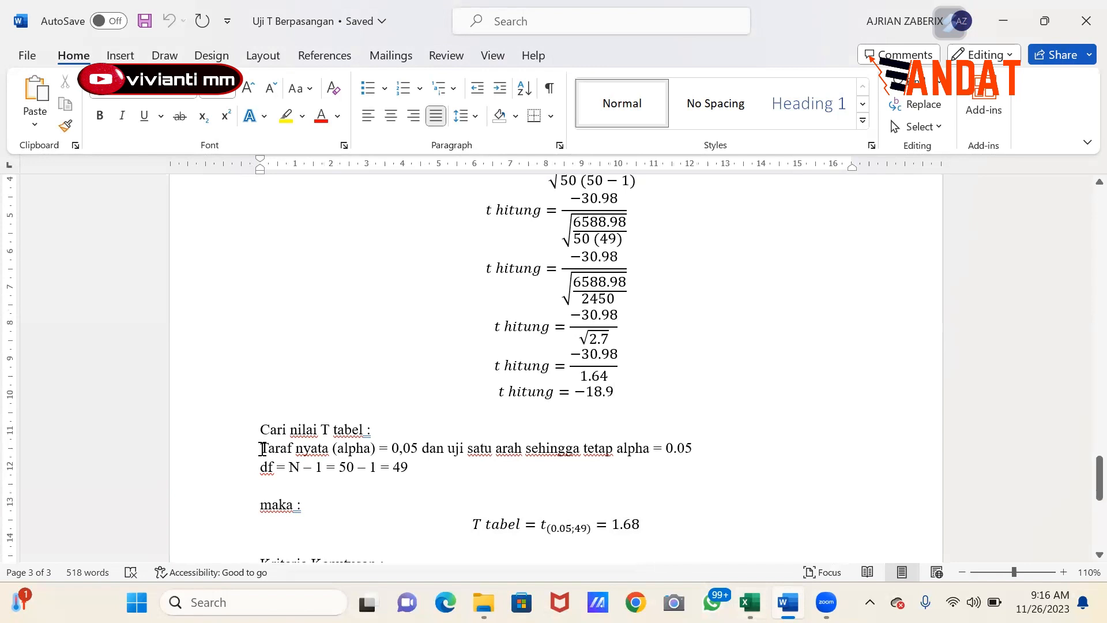
drag(262, 447, 413, 460)
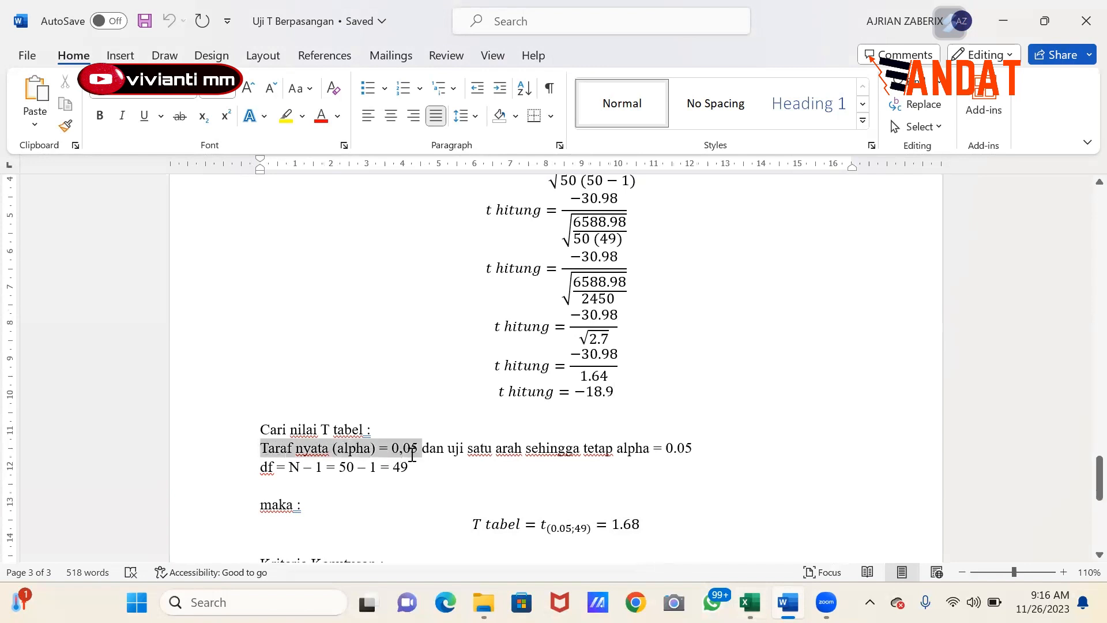
click(411, 453)
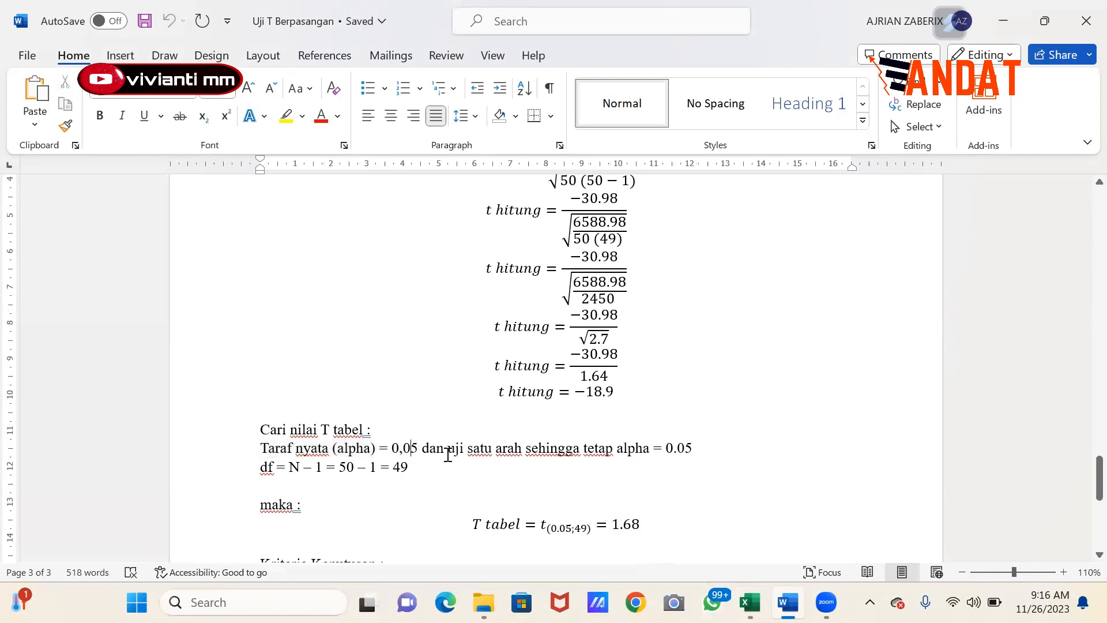
drag(452, 452, 692, 452)
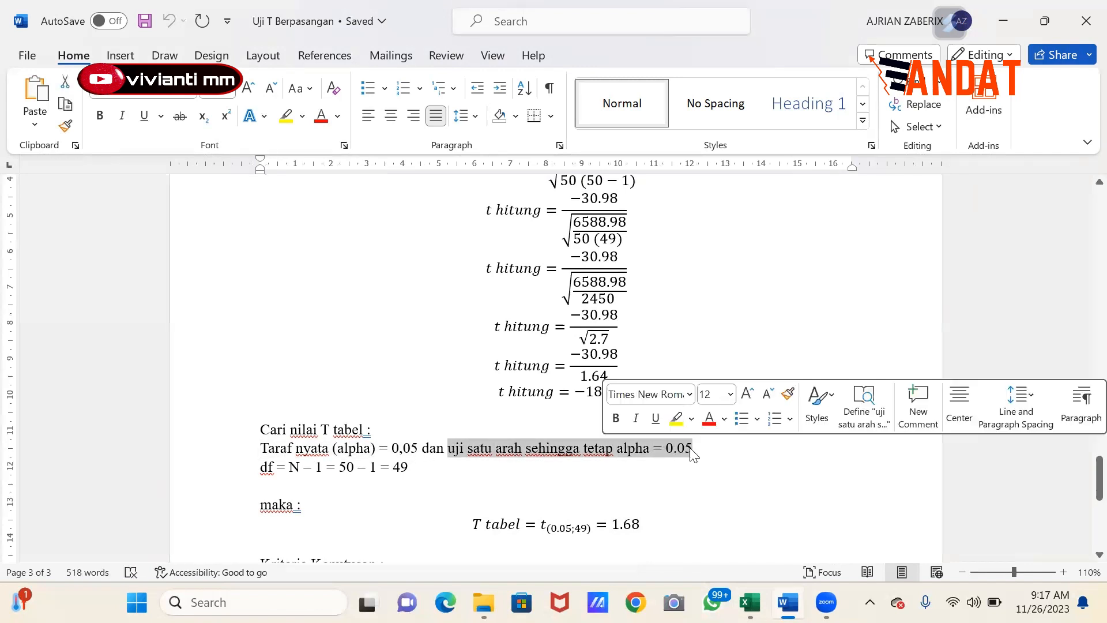
click(277, 467)
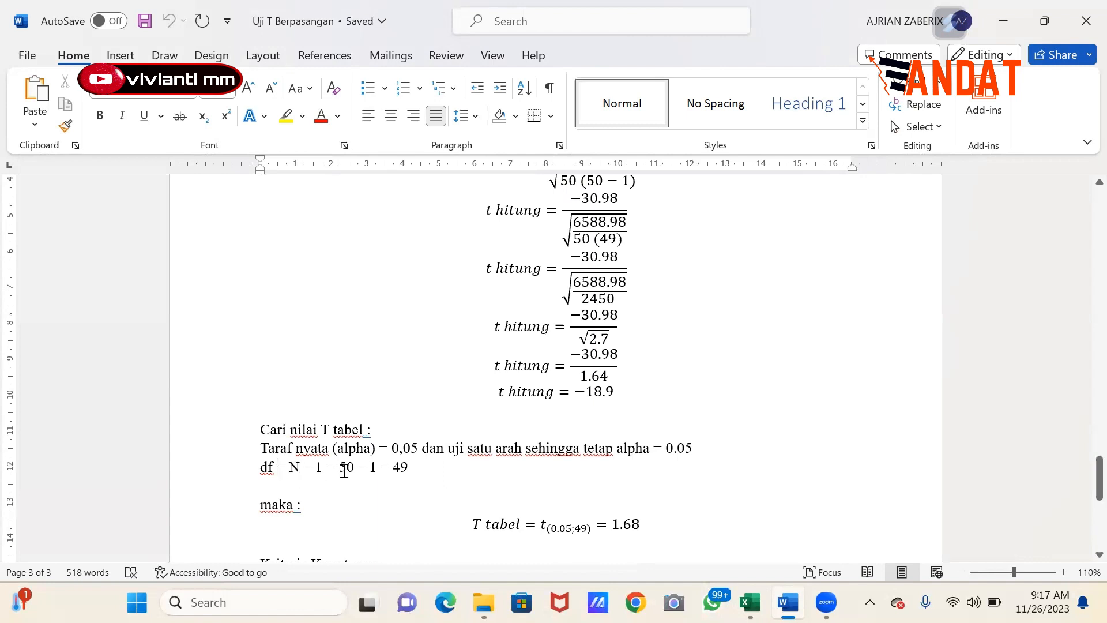
drag(409, 468, 392, 468)
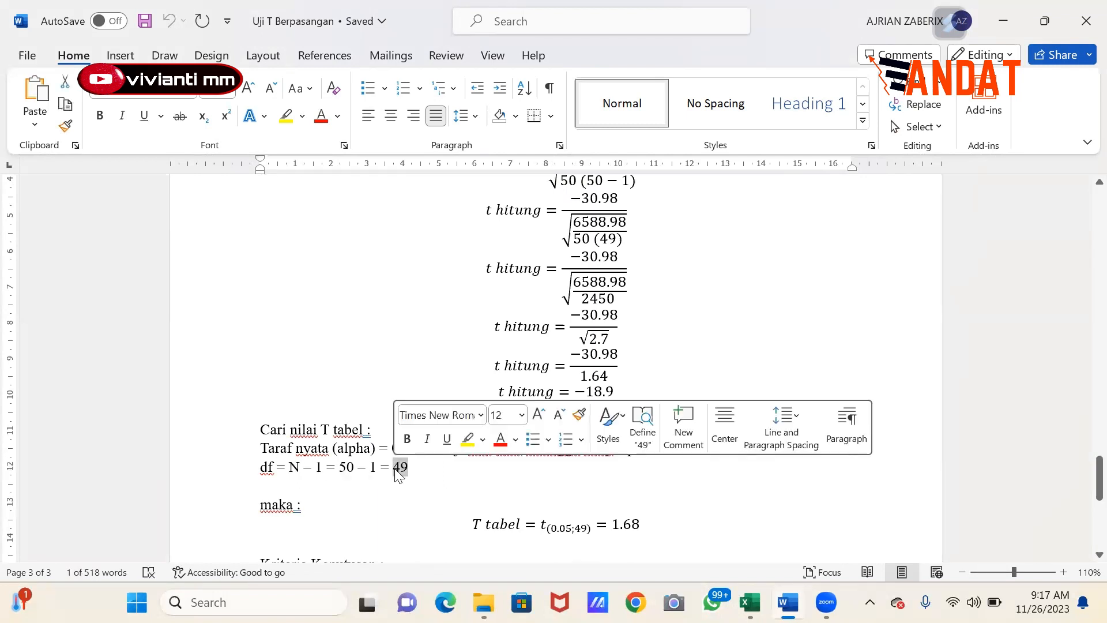
click(397, 468)
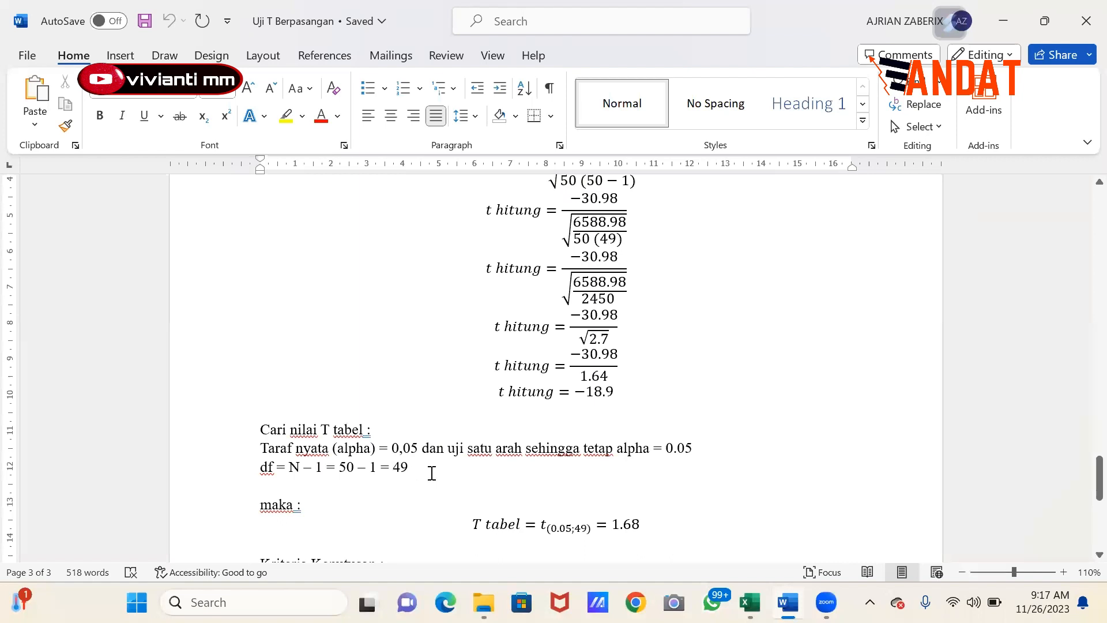
Step: Examine the T tabel equation below the word maka
scroll(431, 473, down, 2)
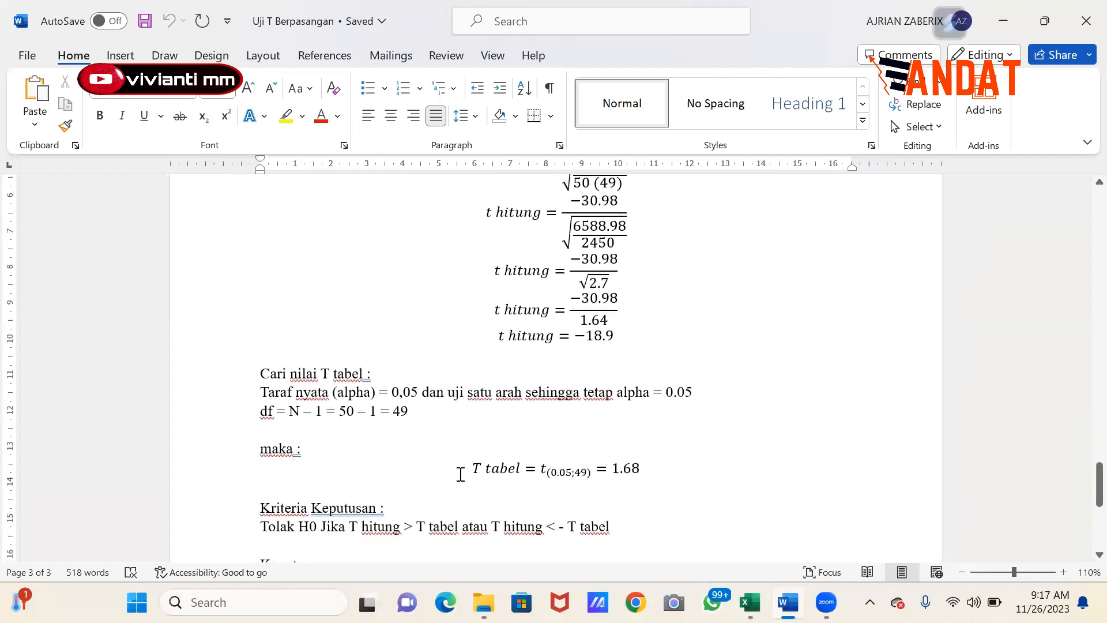
drag(470, 468, 645, 477)
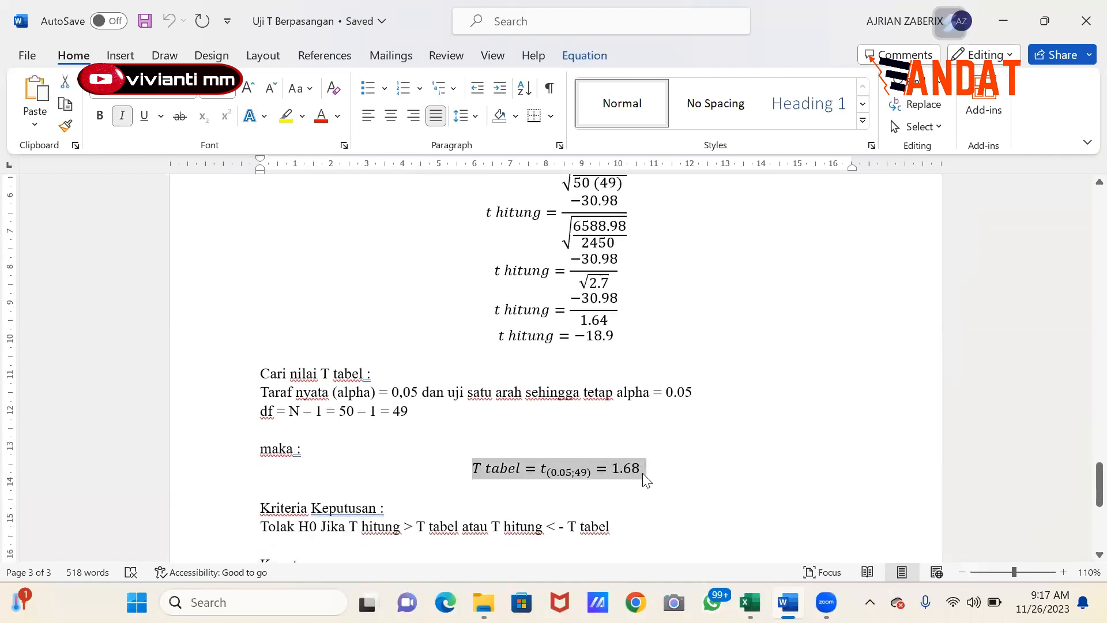
click(674, 481)
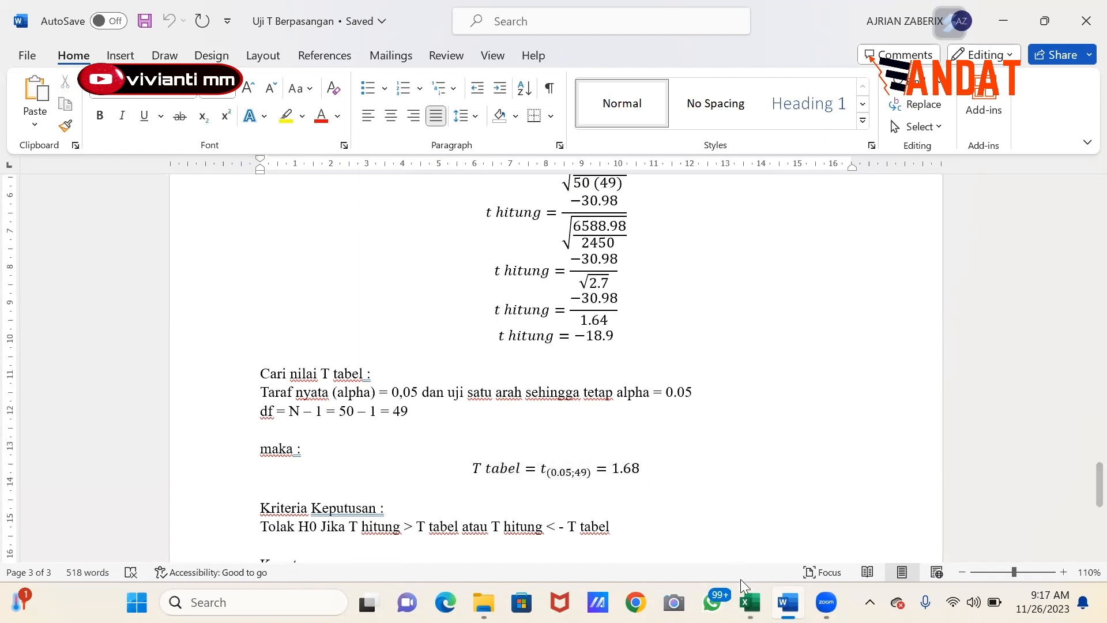
Step: Switch to Excel and move the T Tabel label and its value from G64:H64 to H64:I64
click(749, 601)
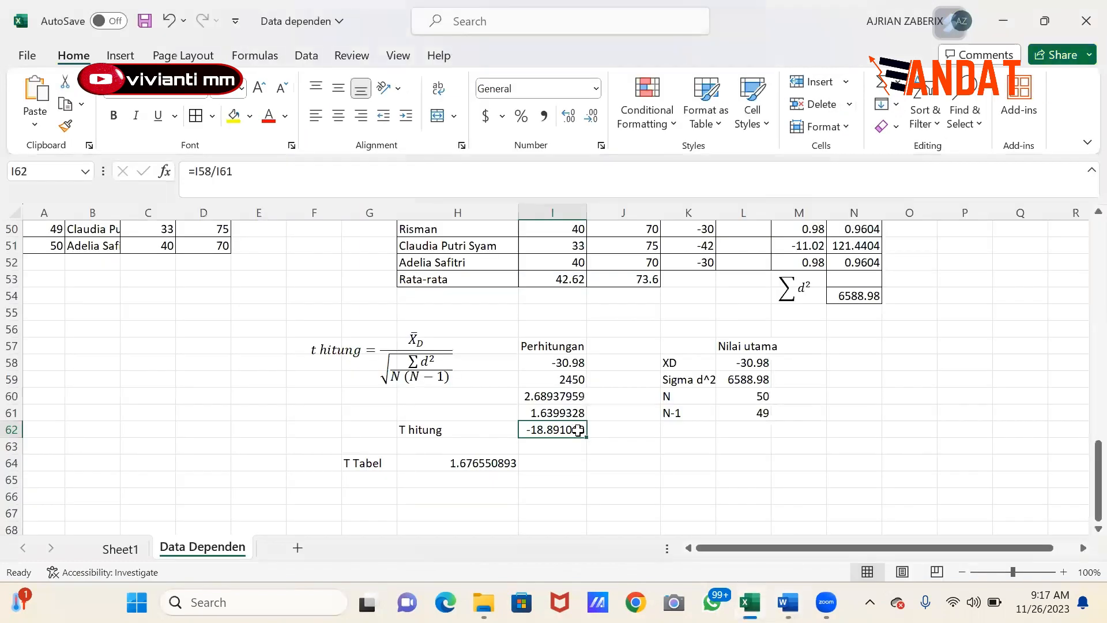
drag(385, 462, 440, 462)
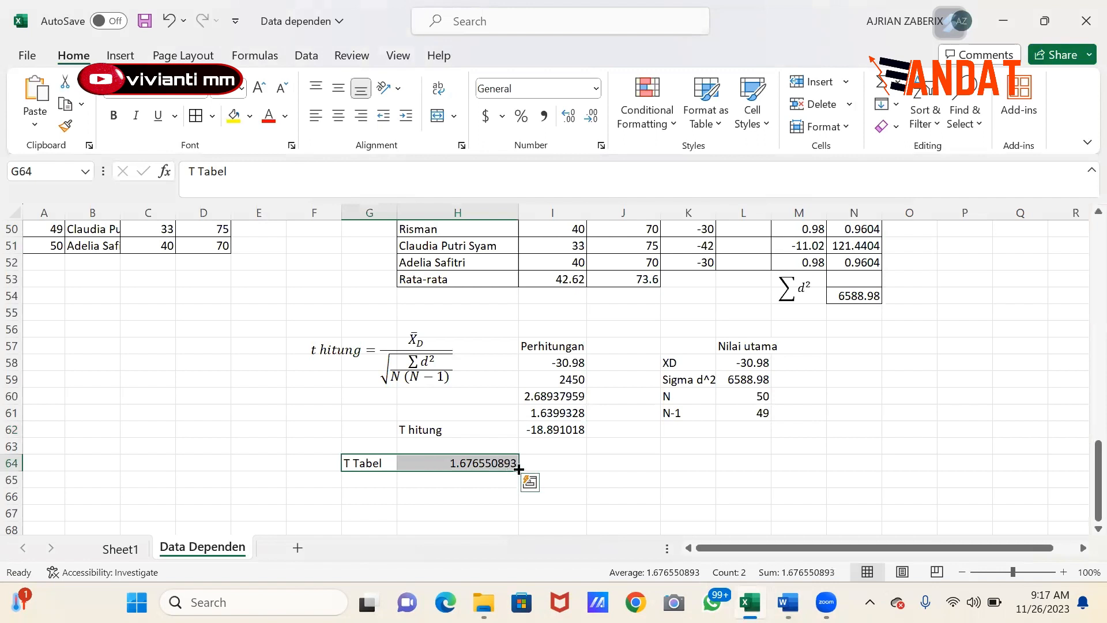
drag(519, 466, 538, 461)
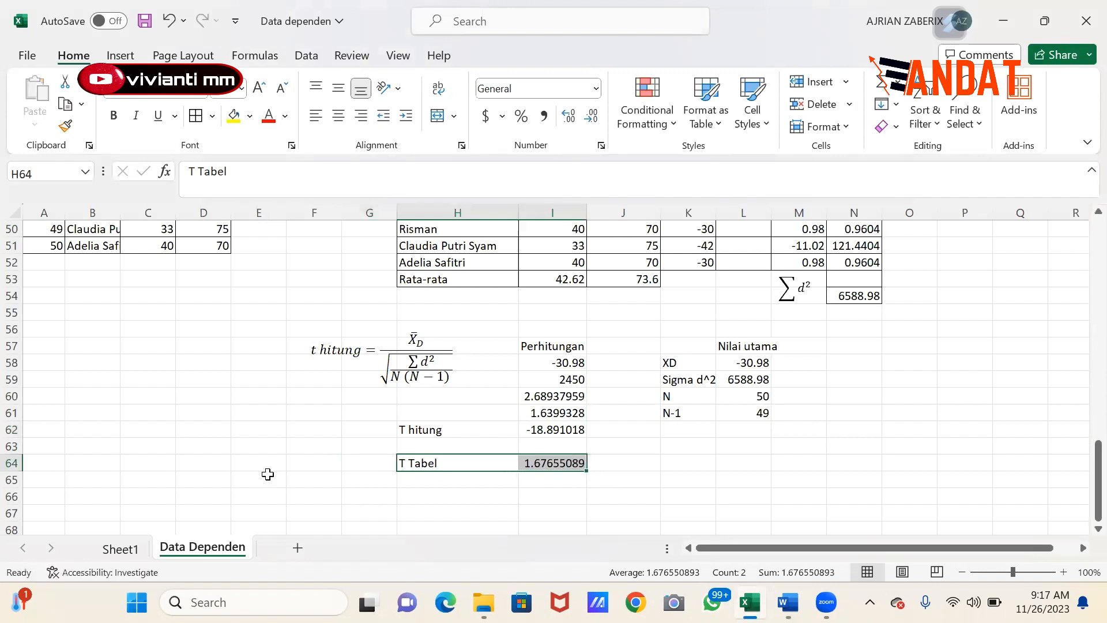
Step: Calculate the critical t value in cell E64 with the formula =TINV(0.1,49)
scroll(267, 470, down, 1)
click(247, 413)
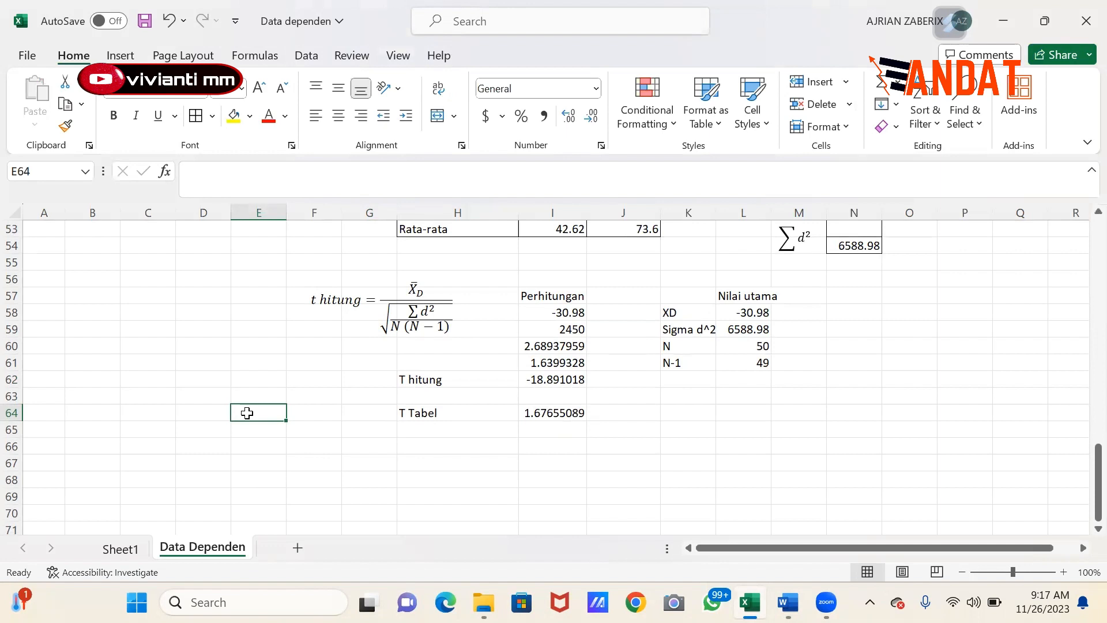
text(=TIN)
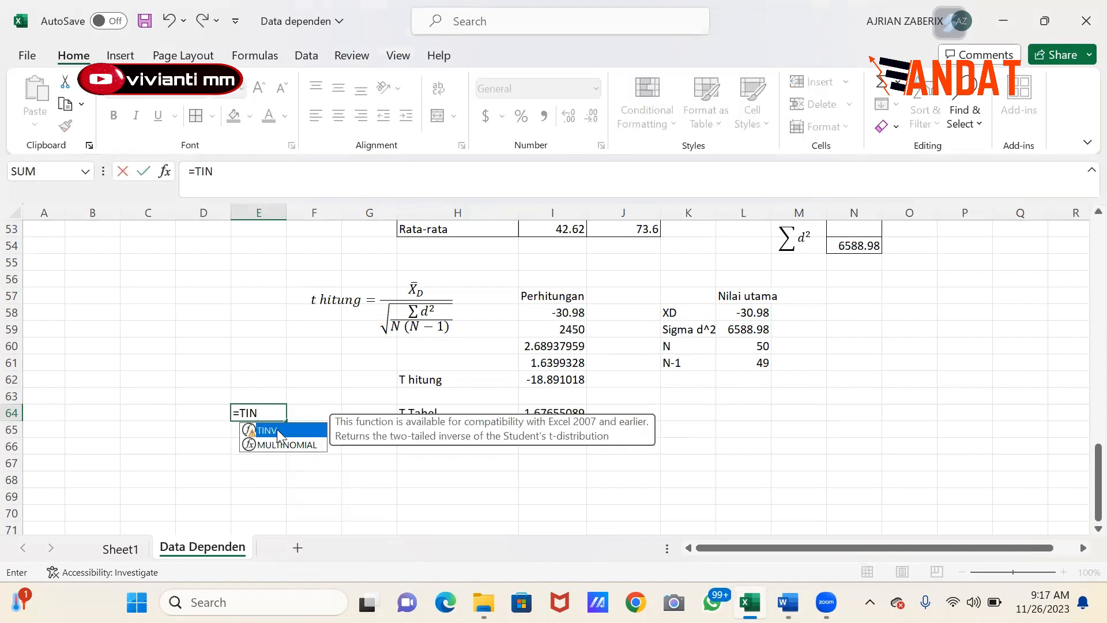
double_click(277, 429)
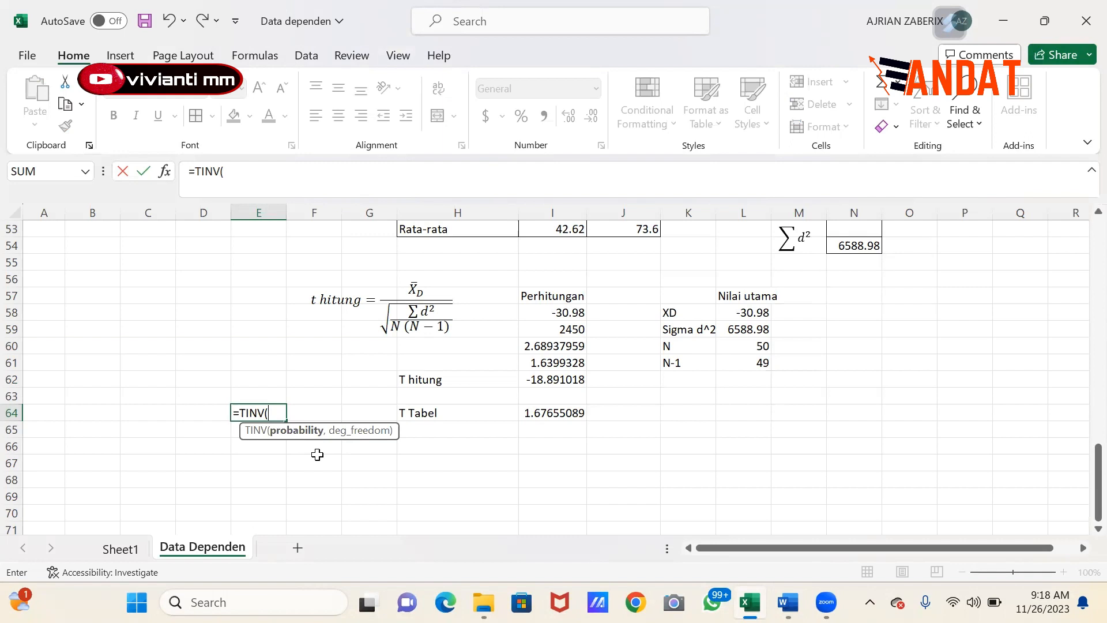
text(0.1)
text(,)
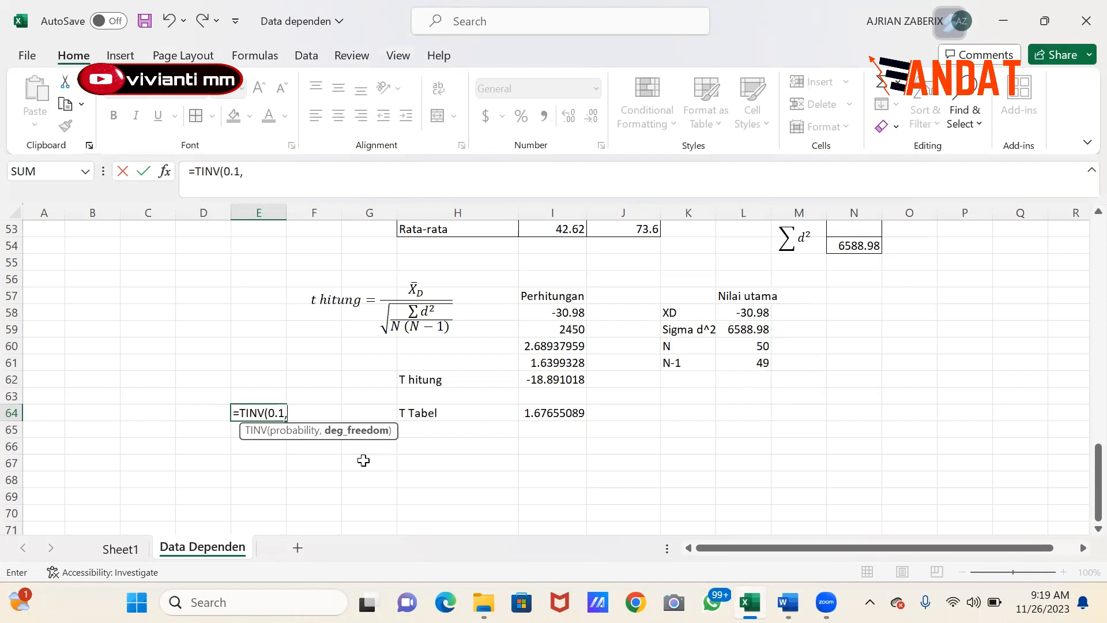
text(49))
key(Return)
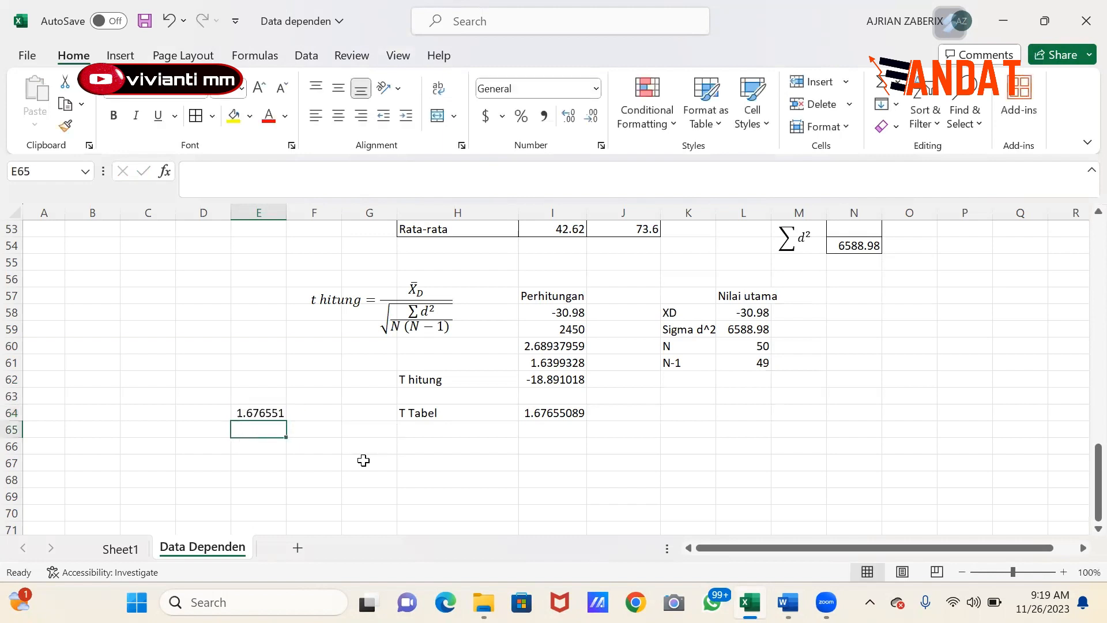
click(246, 416)
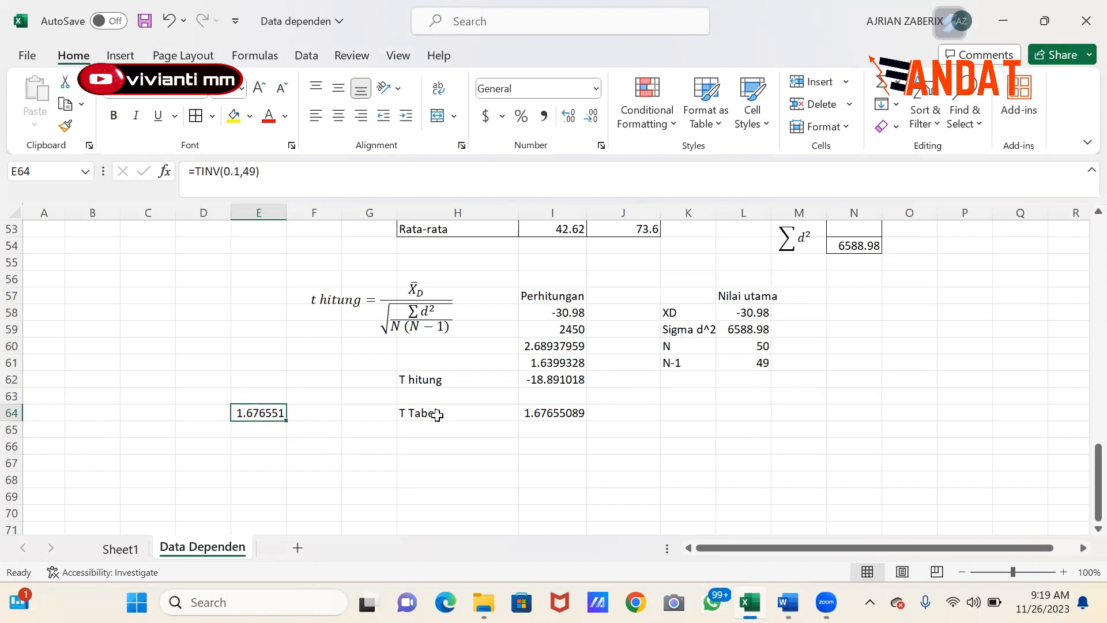
Step: Calculate a two-tailed critical t value in cell E66 with the formula =TINV(0.05,49)
click(268, 445)
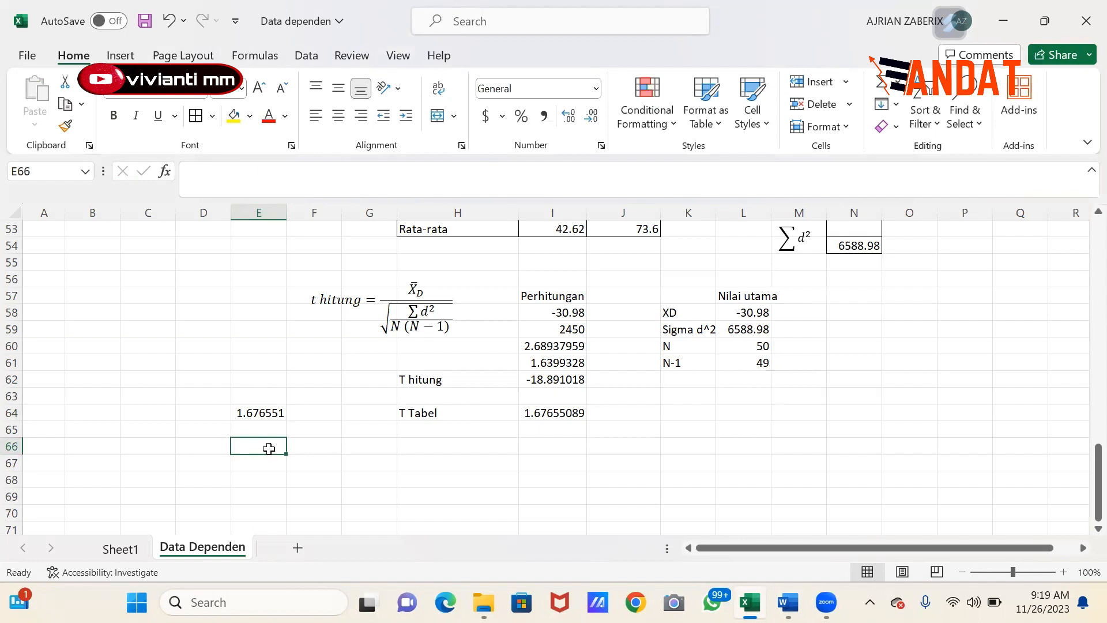
text(=)
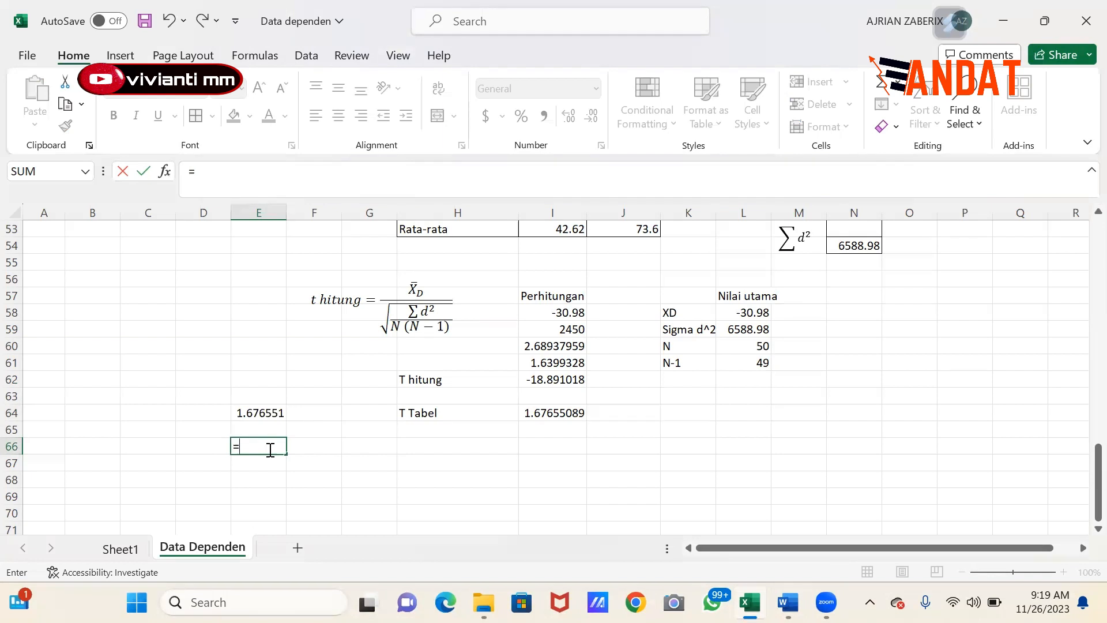
text(TIN)
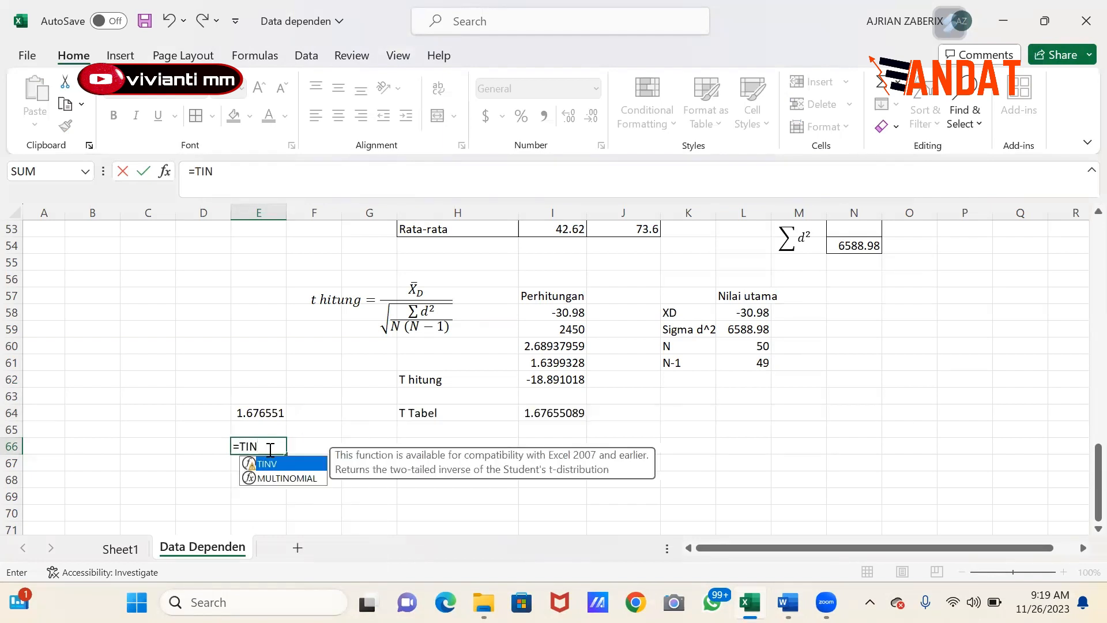
double_click(267, 463)
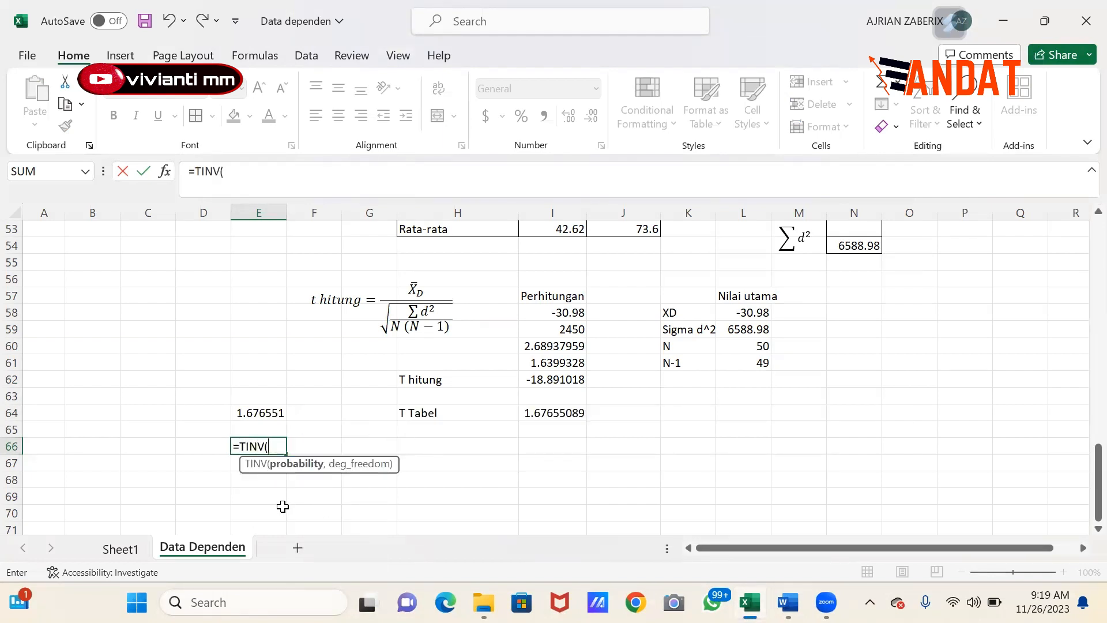
text(0.05,)
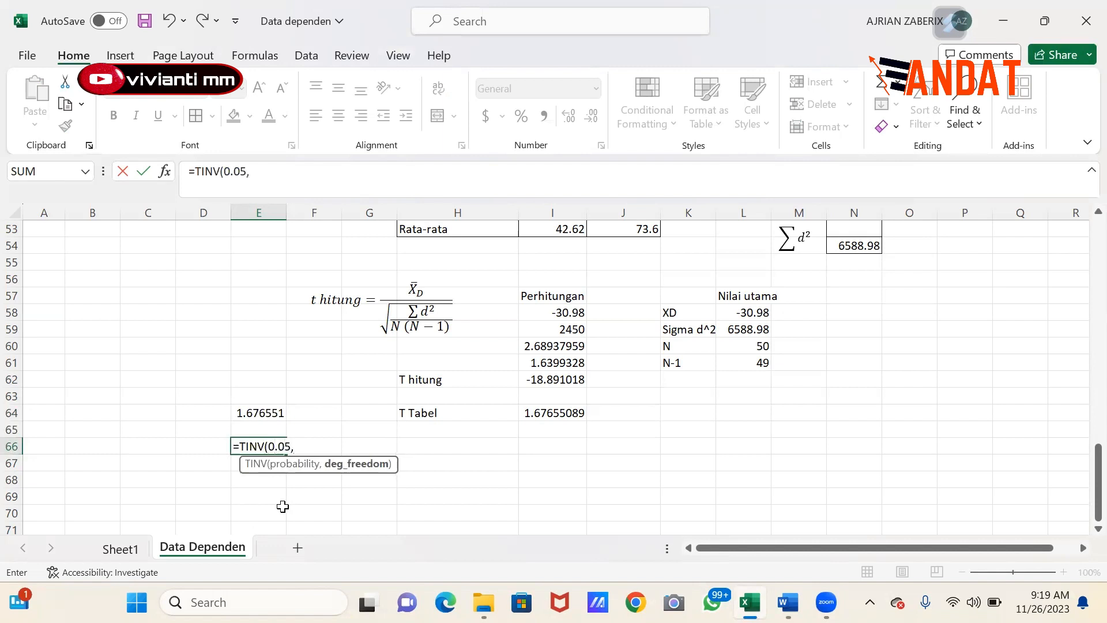
text(49)
key(Return)
click(257, 444)
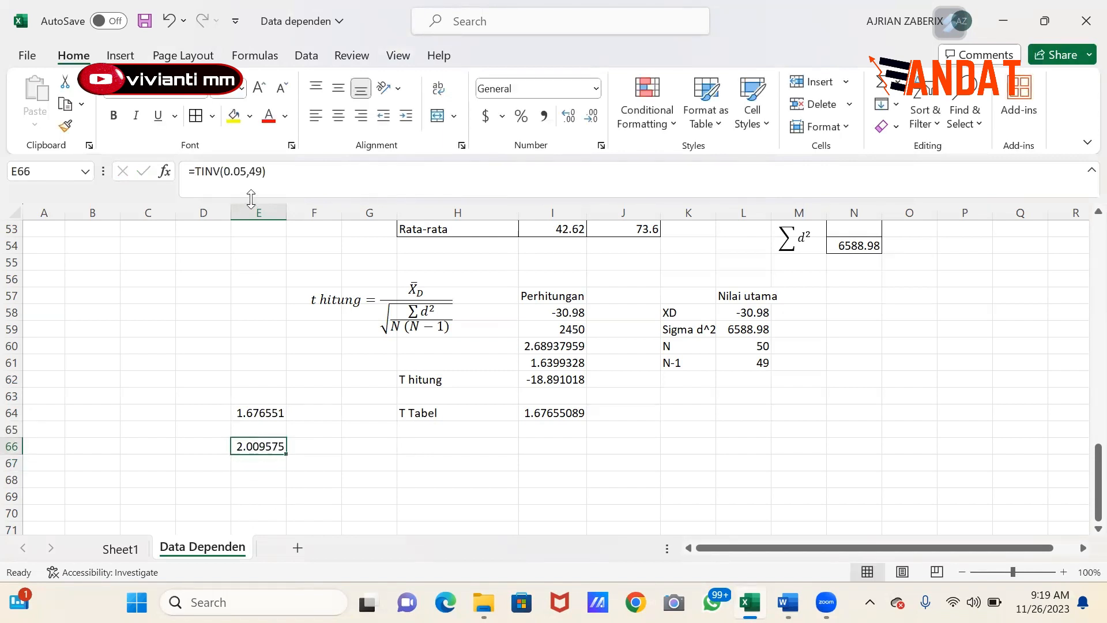
Step: Examine the probability argument of the E66 formula and clear that cell, returning to E64
click(244, 176)
drag(244, 178, 227, 179)
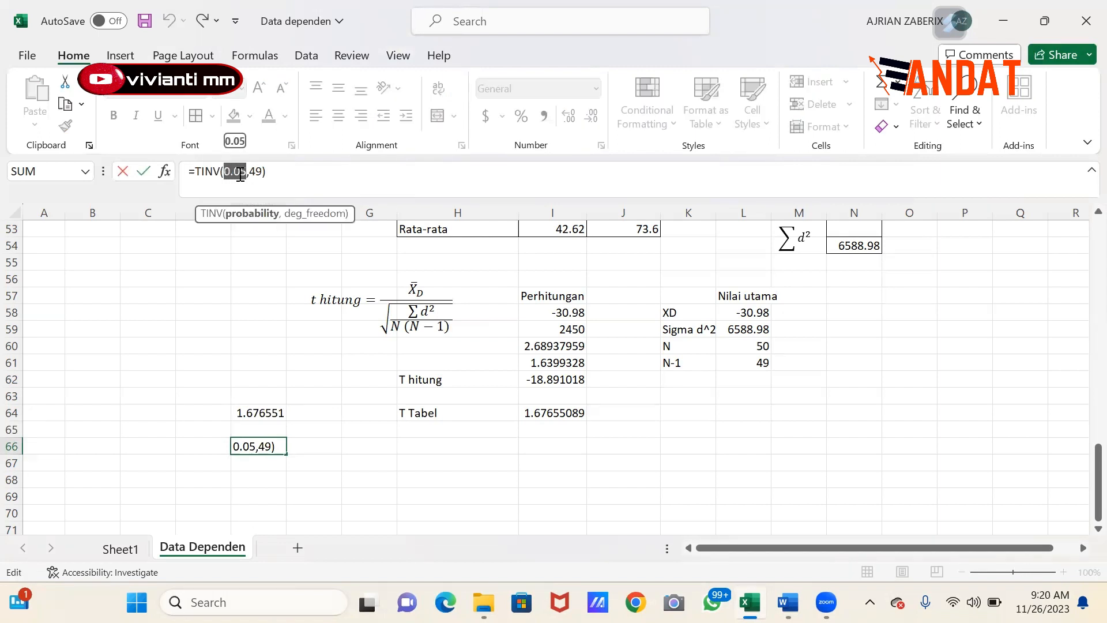
click(240, 175)
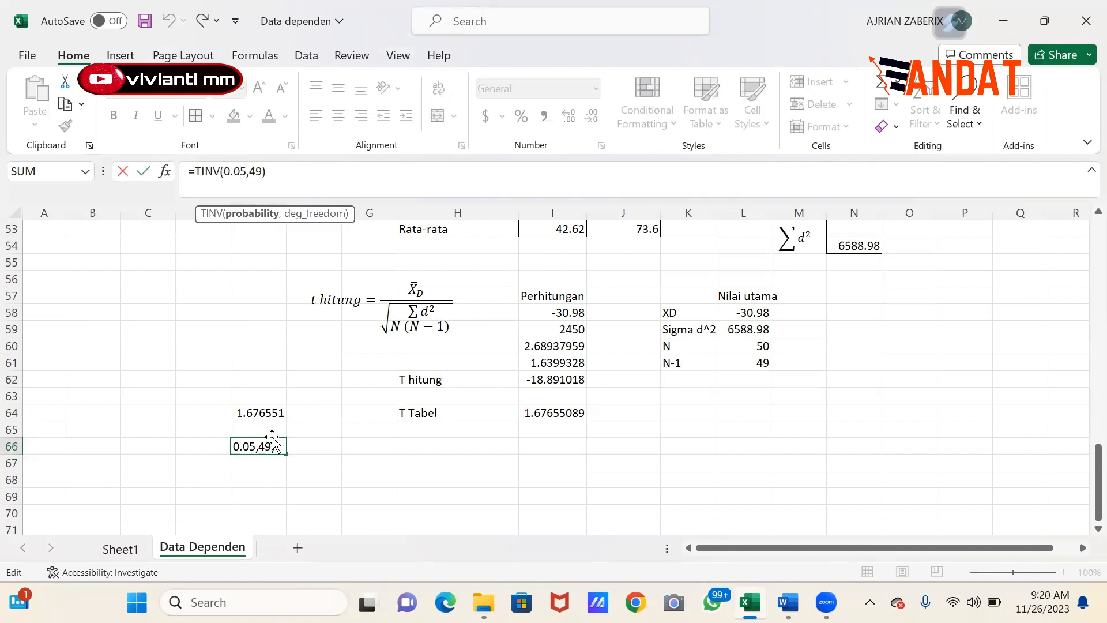
key(Return)
click(273, 445)
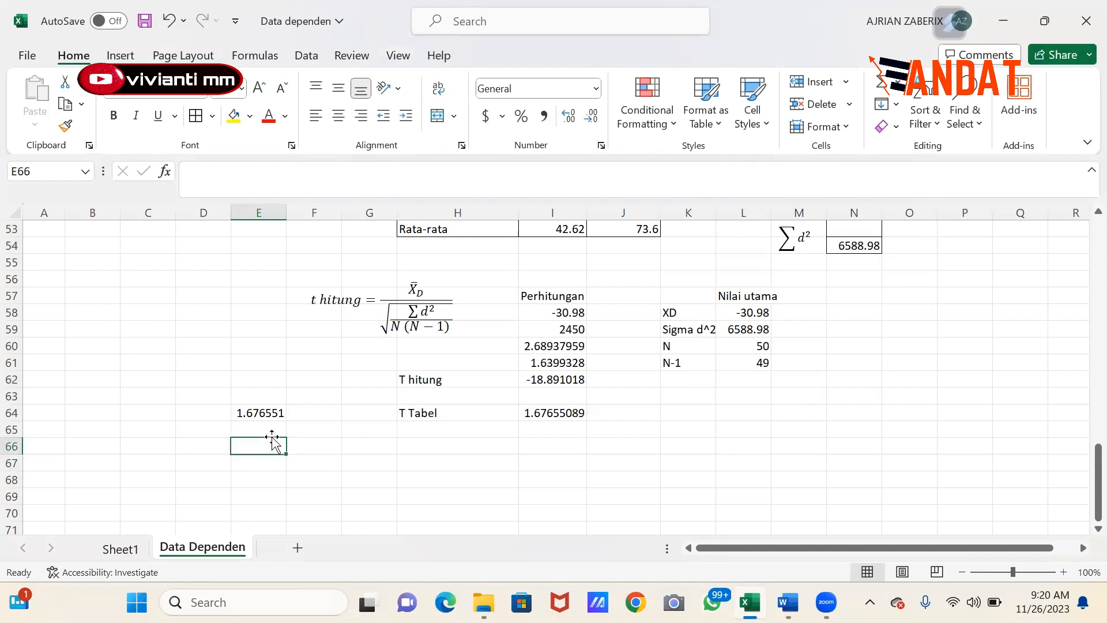
click(278, 414)
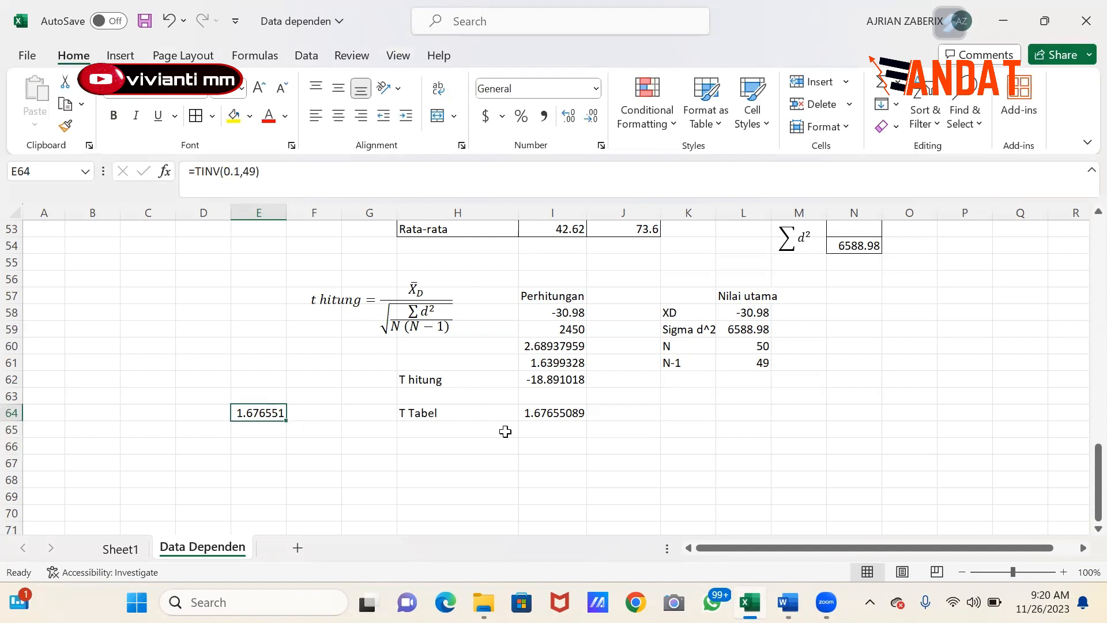
Step: Switch to File Explorer and look through the files in the Downloads folder
click(483, 602)
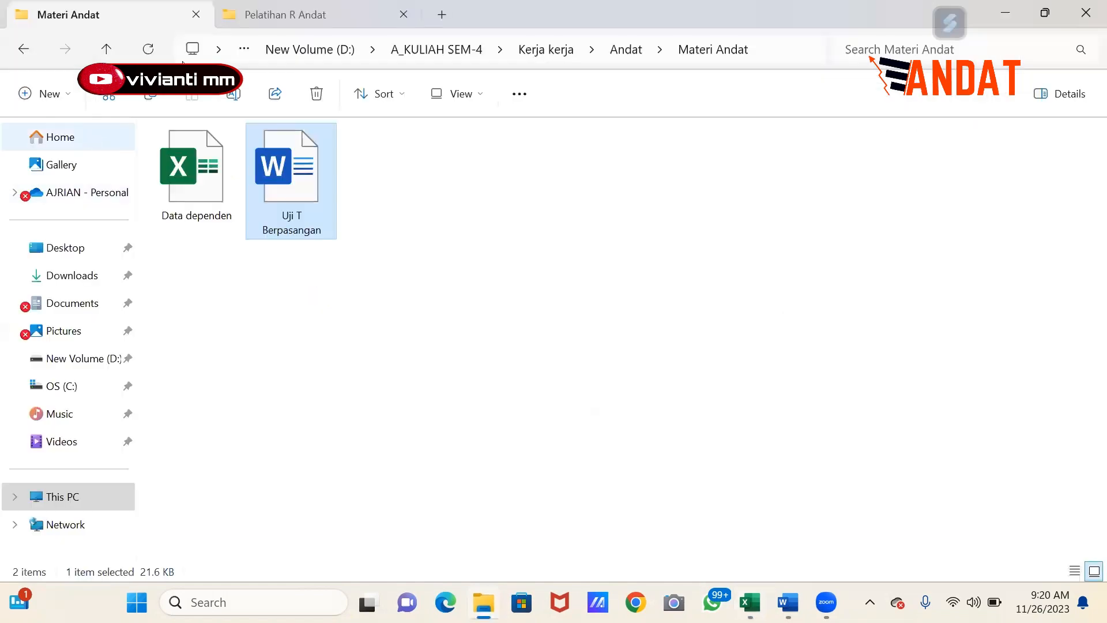
click(85, 277)
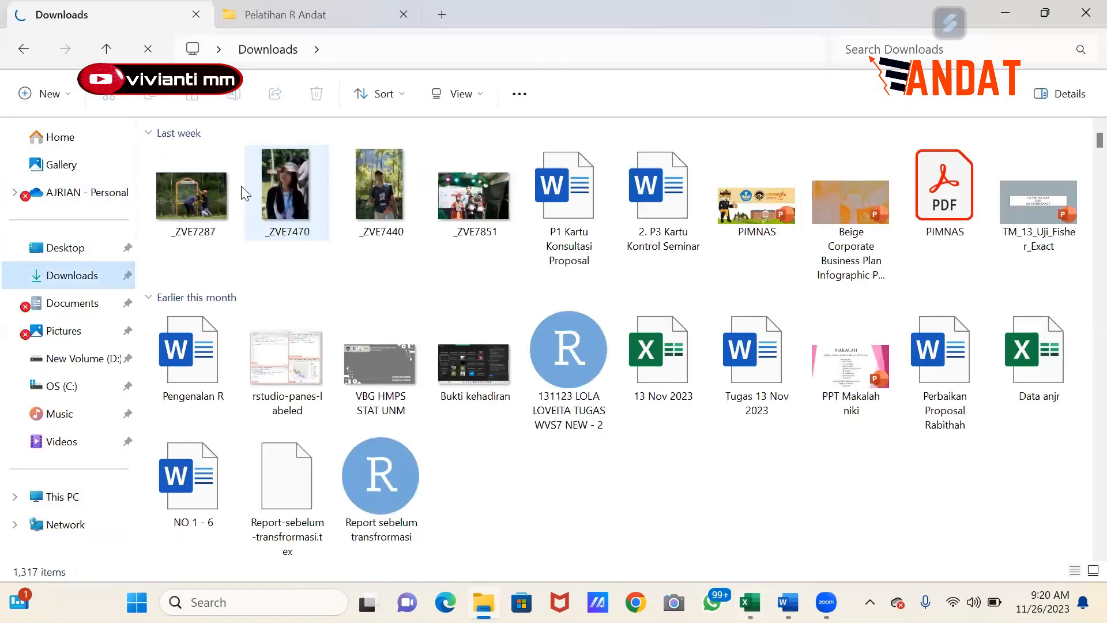
scroll(859, 224, down, 2)
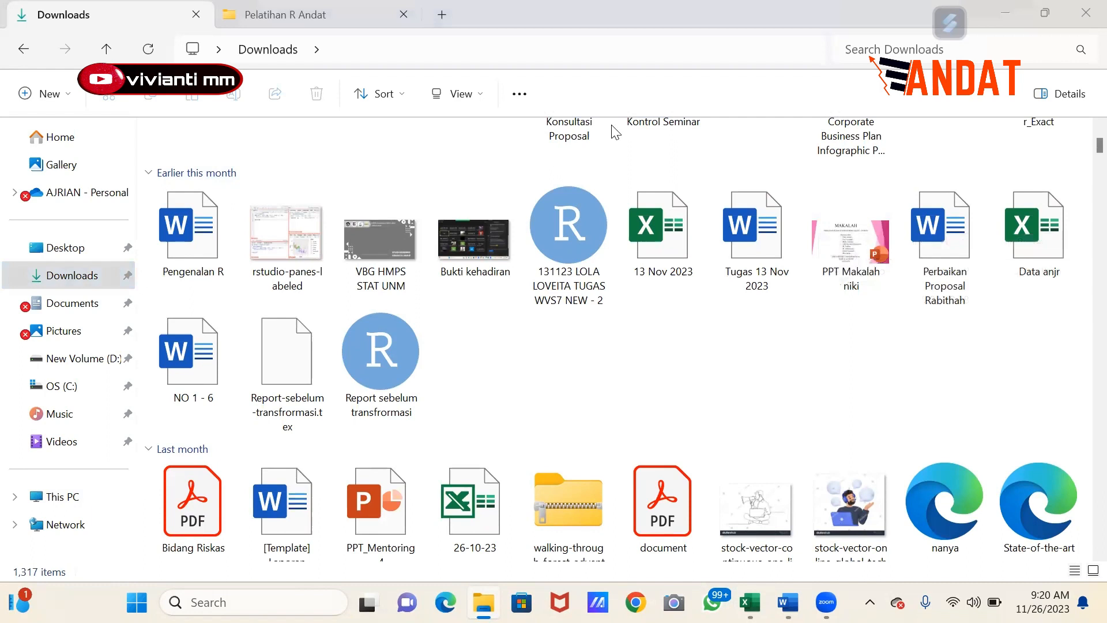
Step: Switch to Excel and compare the TINV formulas in E64 and I64 and the T hitung and T Tabel results in H62:I64
key(alt+Tab)
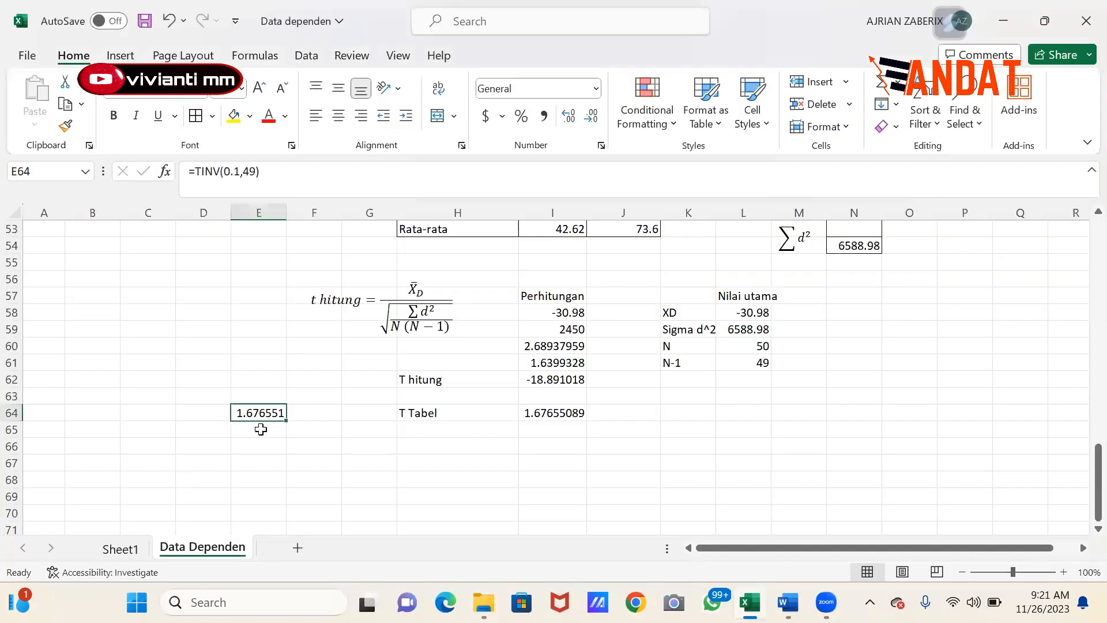
click(260, 430)
click(252, 413)
click(560, 413)
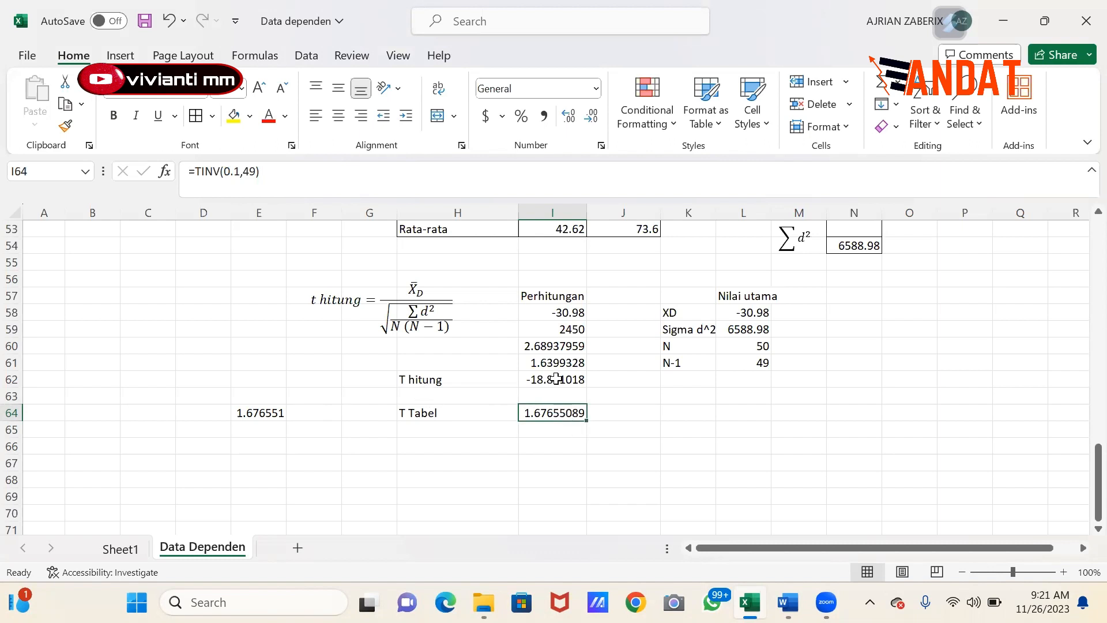
drag(430, 379, 558, 412)
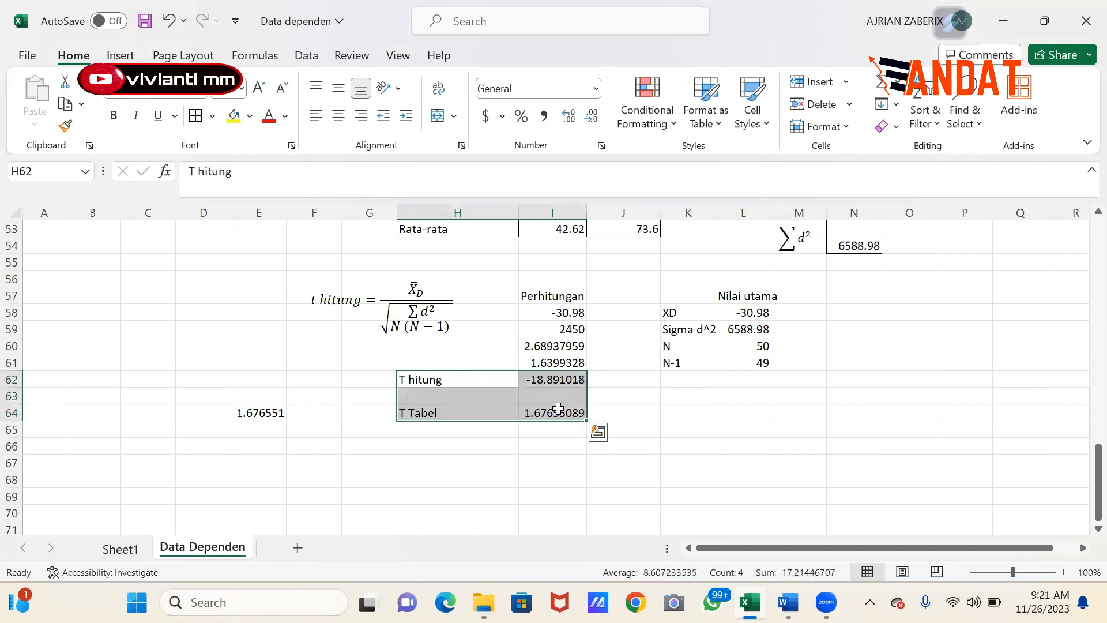
click(632, 422)
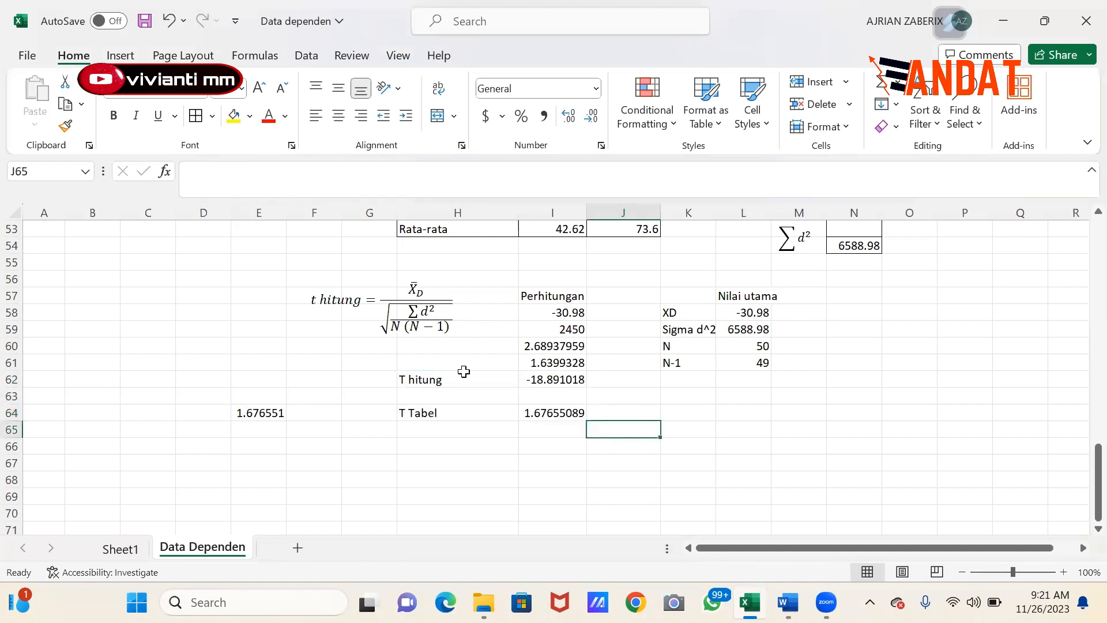
drag(456, 371, 544, 410)
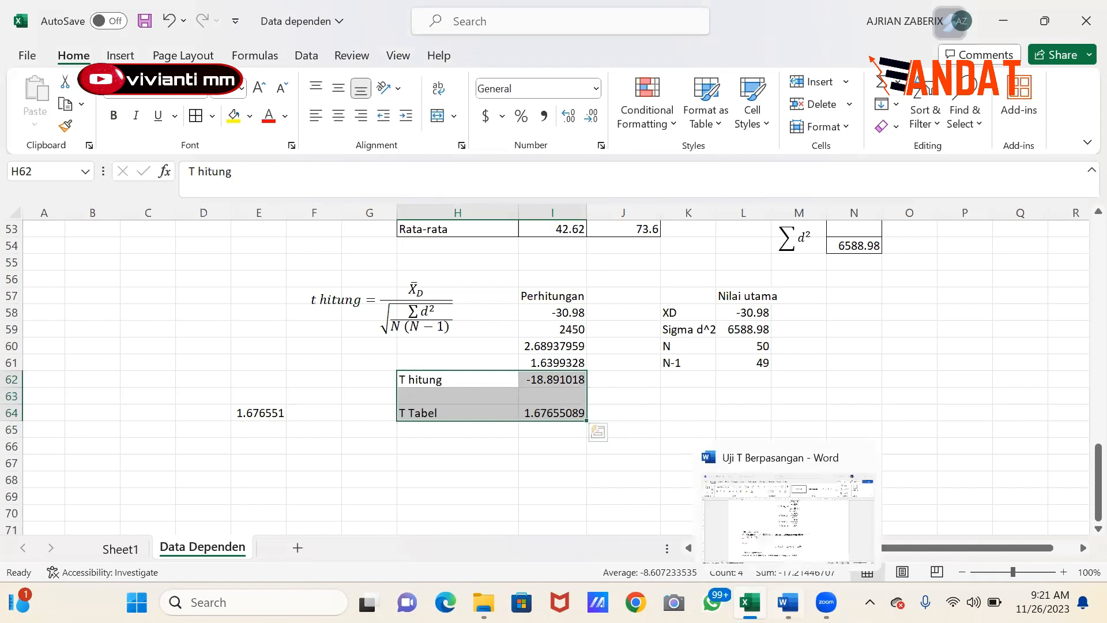
Step: Switch to Word and examine the H0 rejection rule under Kriteria Keputusan, including its first condition, T hitung > T tabel
click(787, 602)
scroll(498, 381, down, 5)
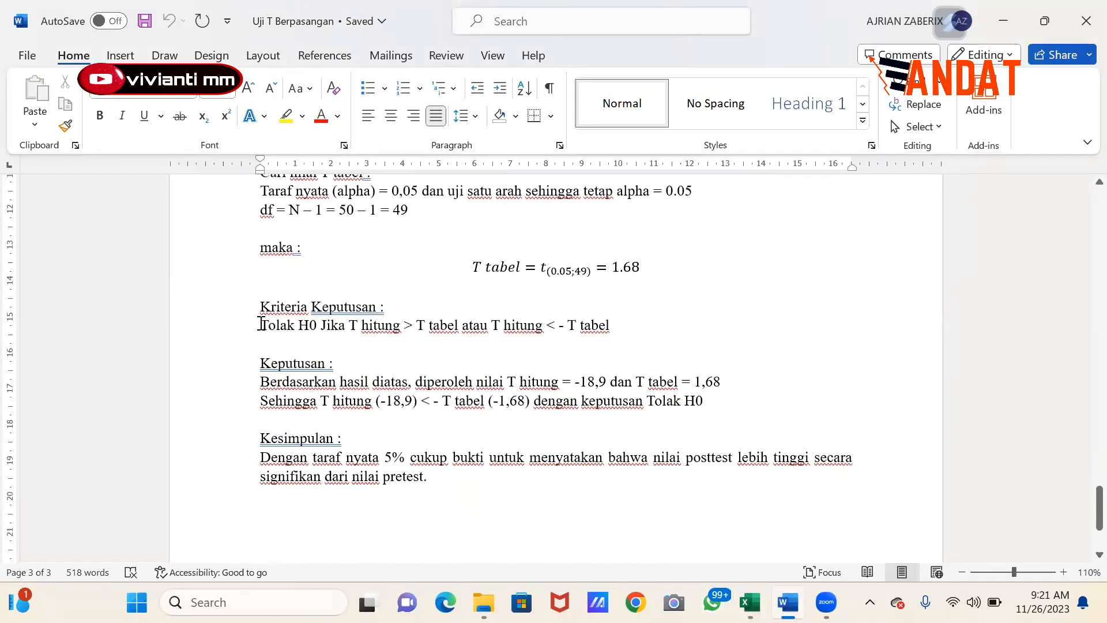
drag(260, 323, 615, 323)
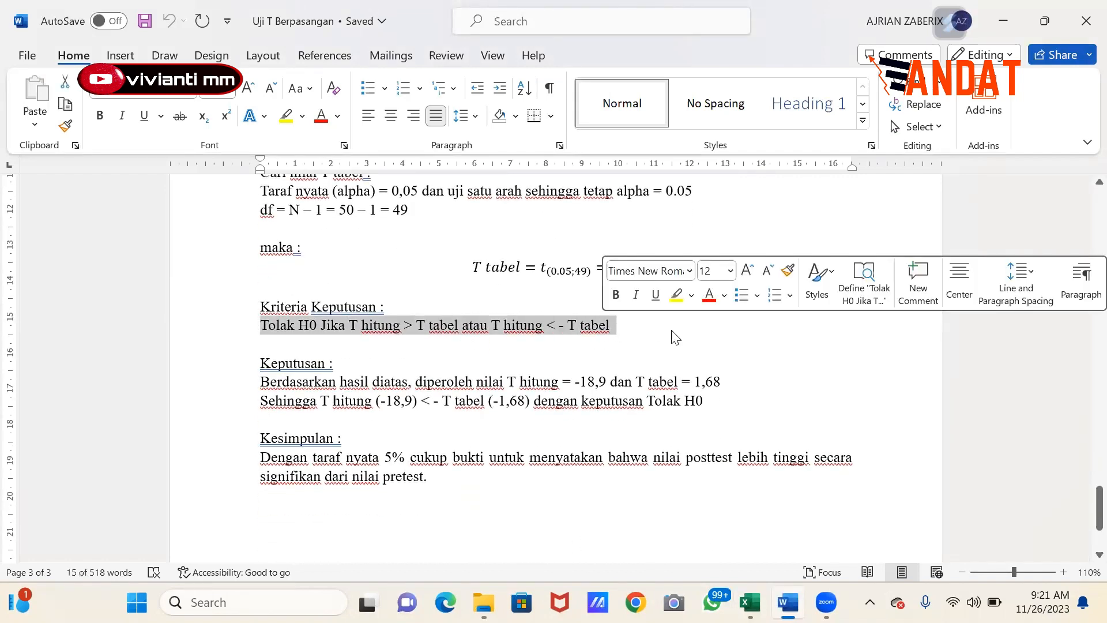
drag(348, 325, 453, 336)
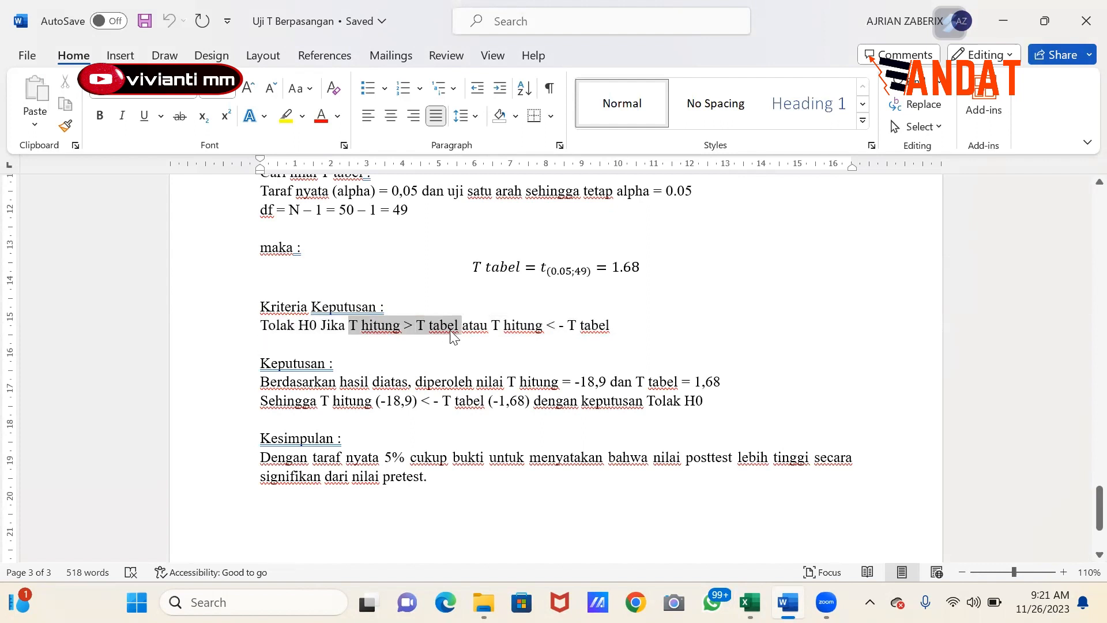
click(481, 337)
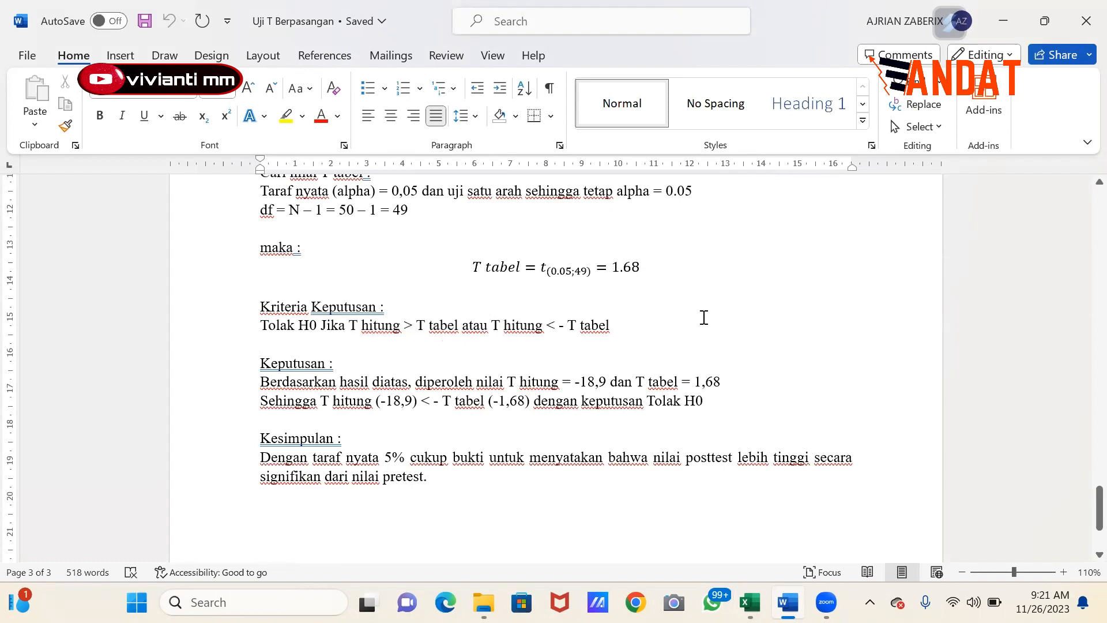
Step: Compare the final t hitung result of the worked calculation with the T hitung term in the first rejection condition
scroll(701, 316, up, 4)
drag(578, 338, 614, 341)
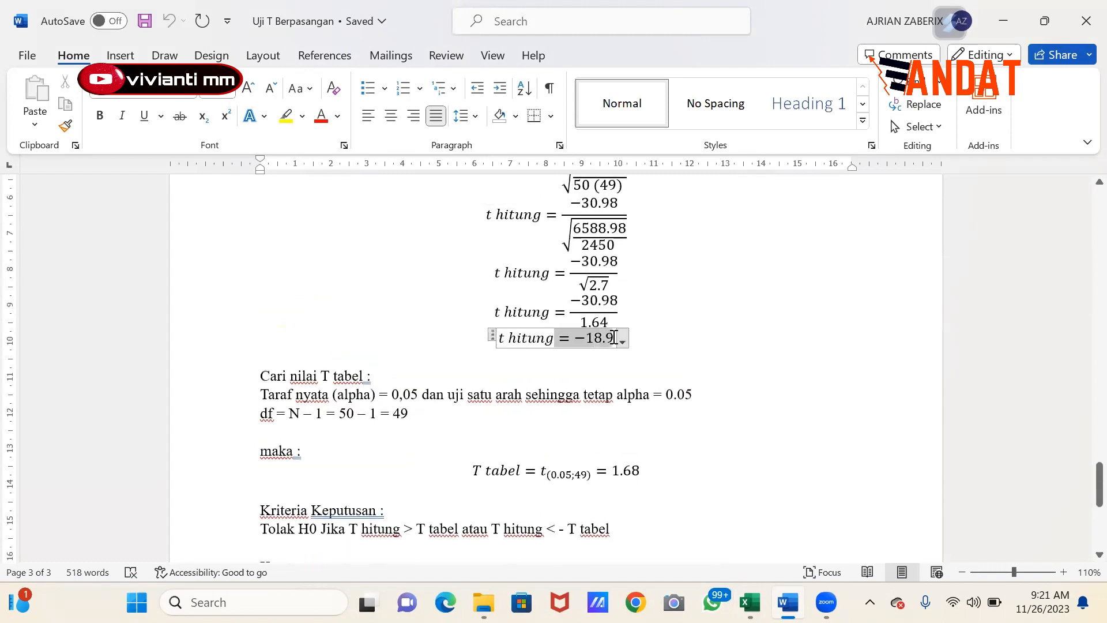
scroll(613, 337, down, 5)
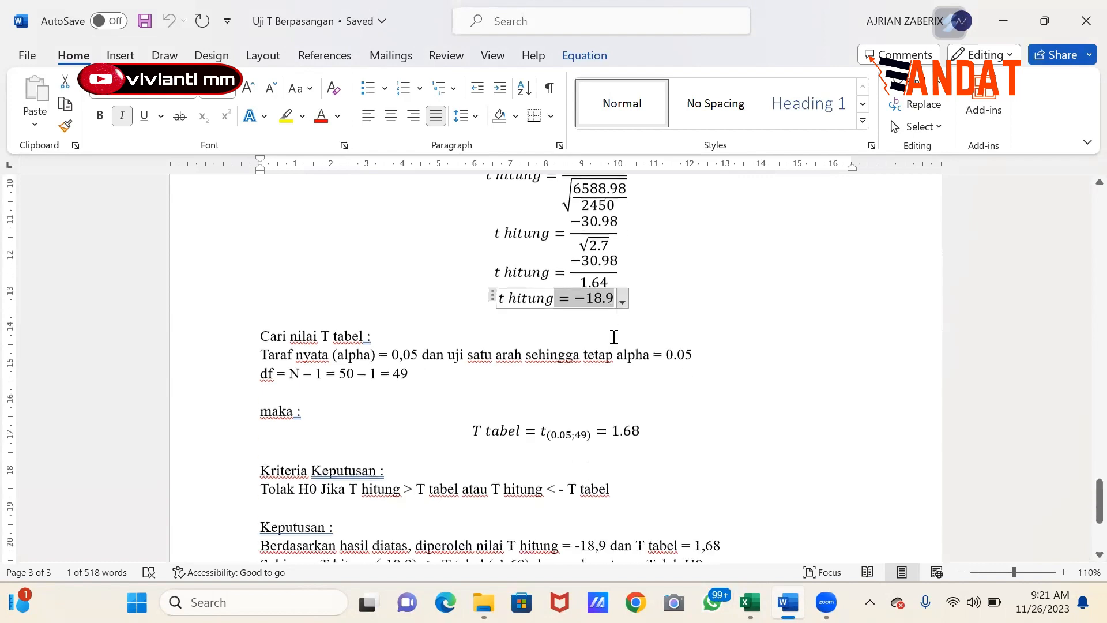
drag(350, 260, 400, 264)
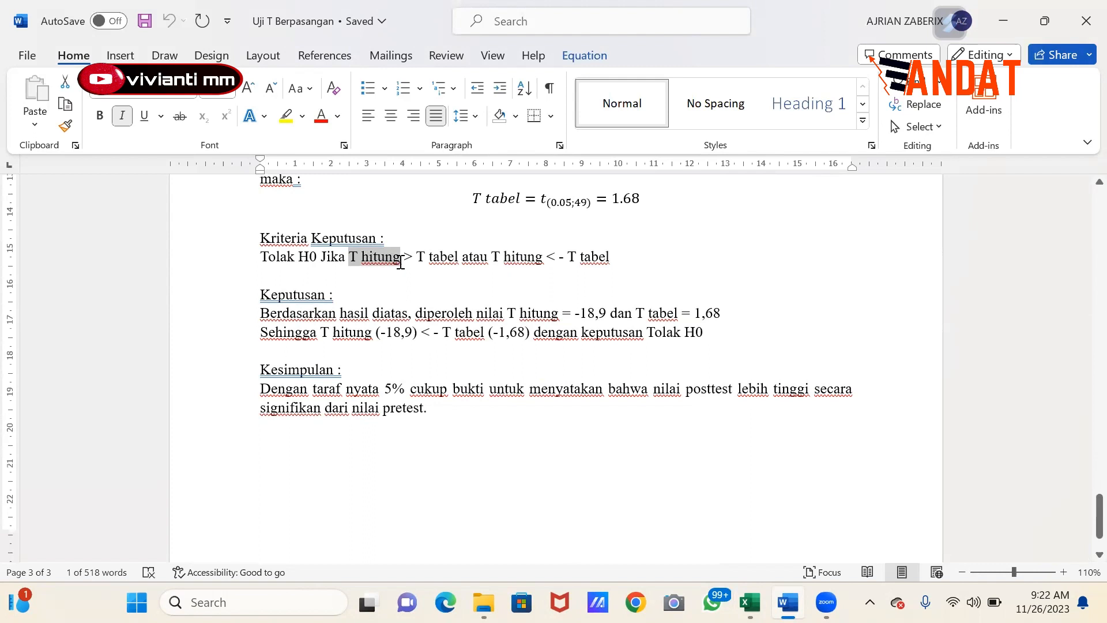
Step: Examine the second rejection condition, T hitung < - T tabel, together with the T tabel equation above it
click(491, 258)
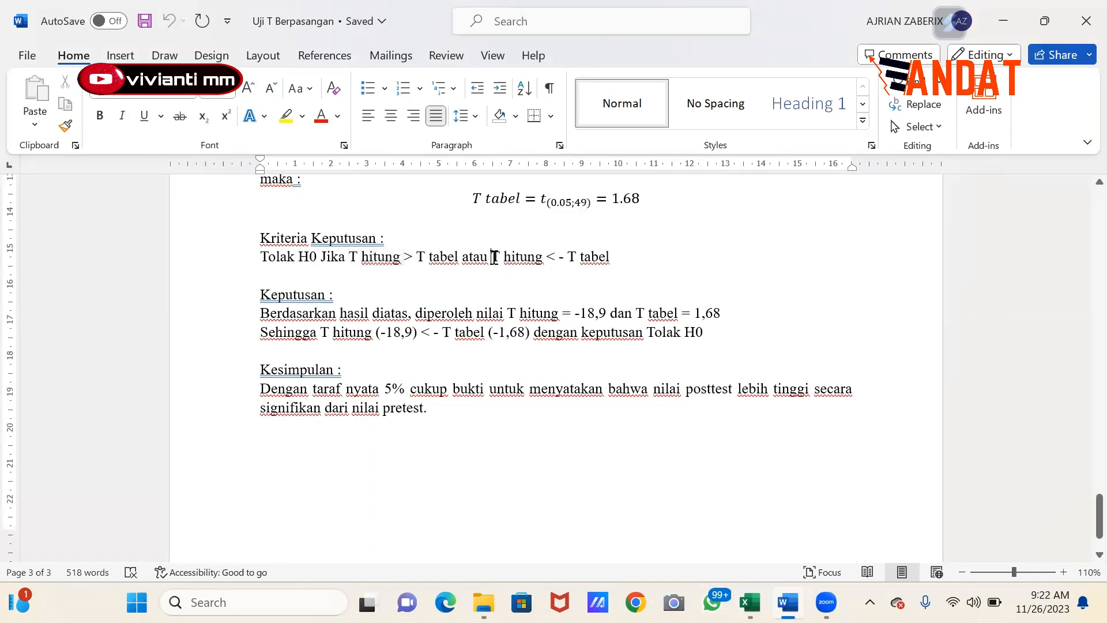
drag(491, 257, 613, 257)
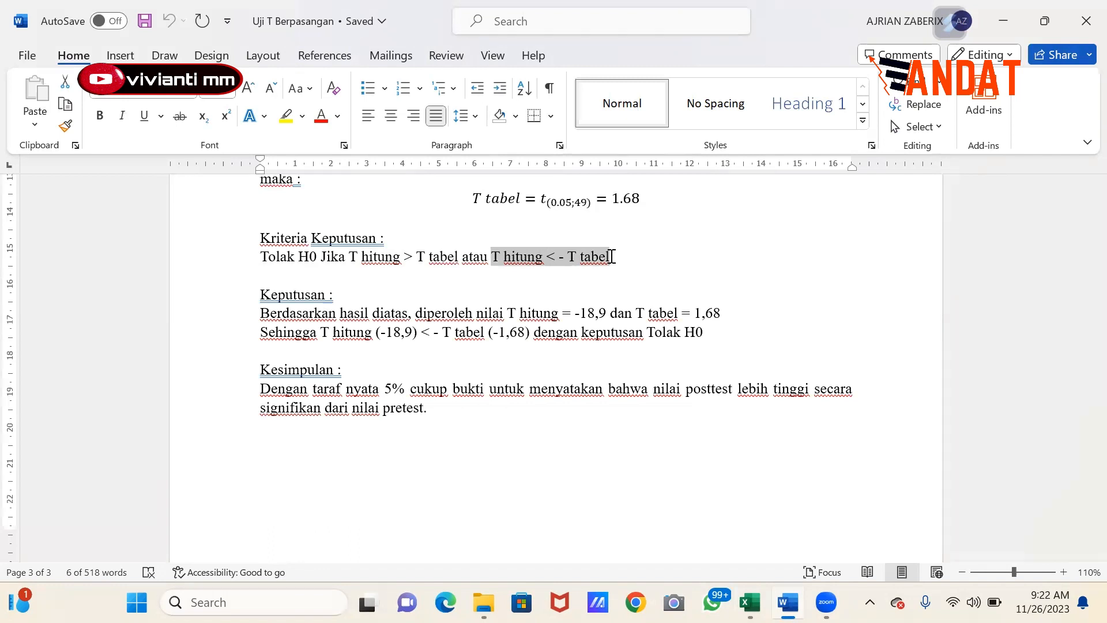
click(612, 257)
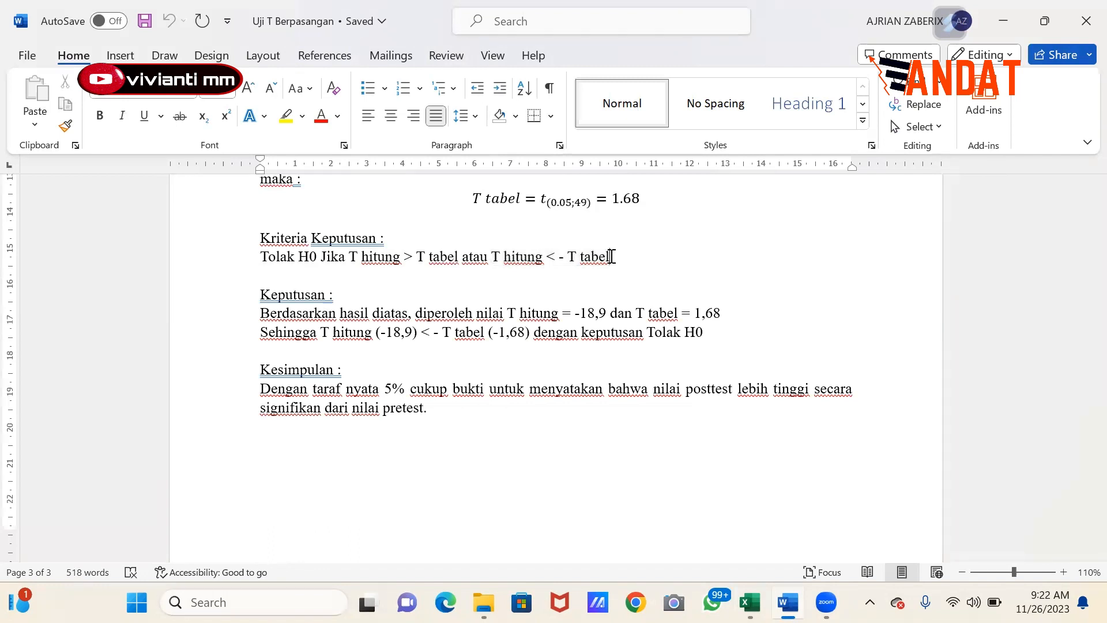
scroll(495, 256, up, 1)
click(494, 259)
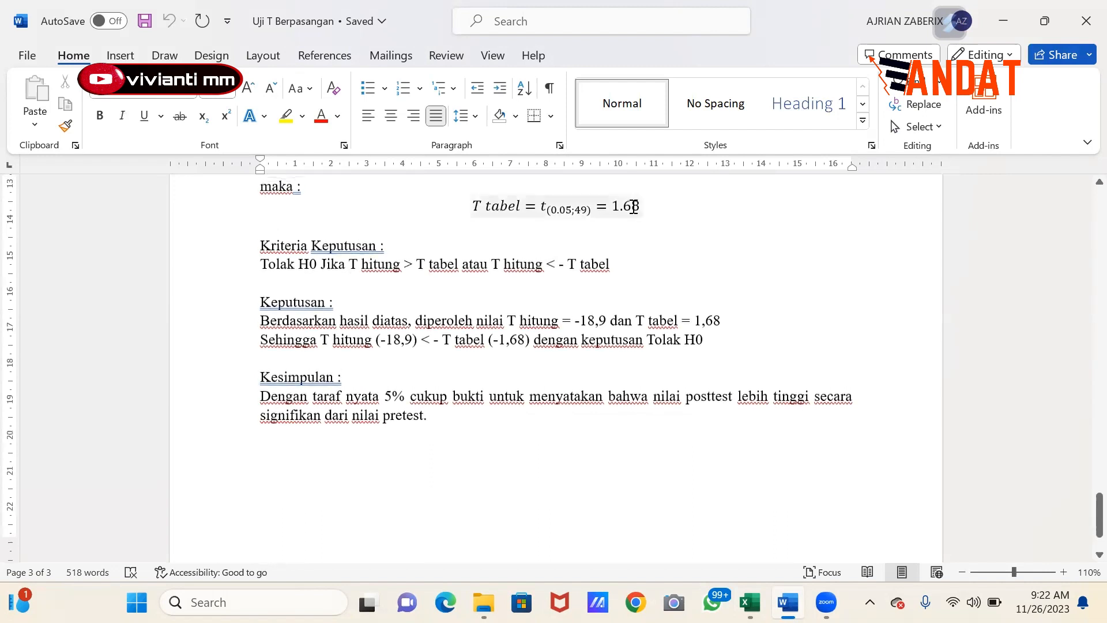
Step: Examine the T tabel equation's result and the Keputusan paragraph down to its closing H0 decision
drag(612, 207, 647, 208)
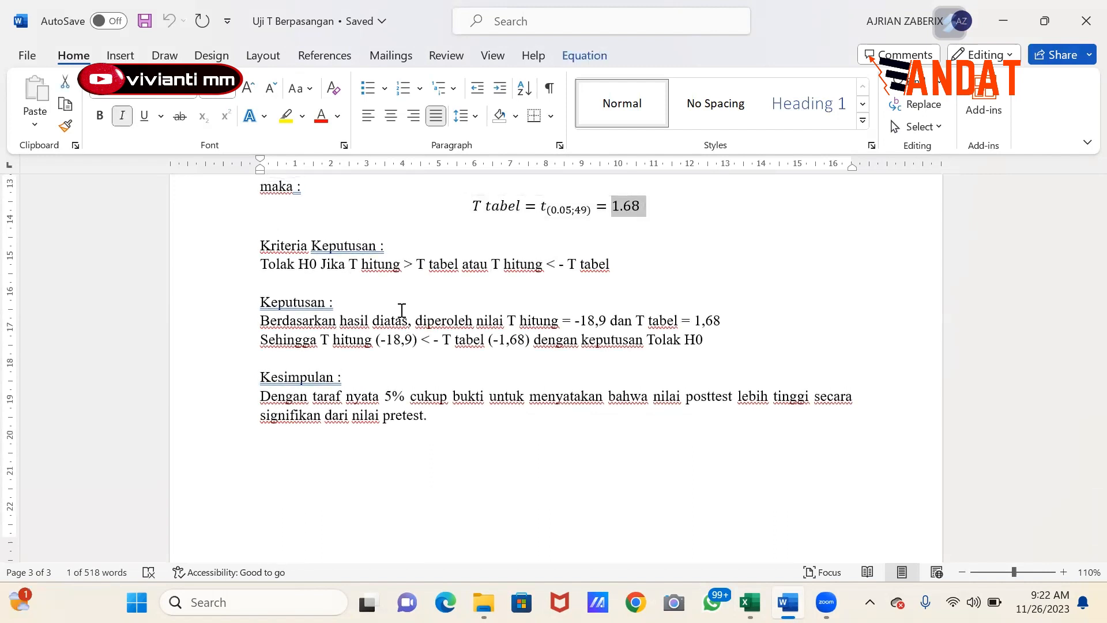
click(295, 320)
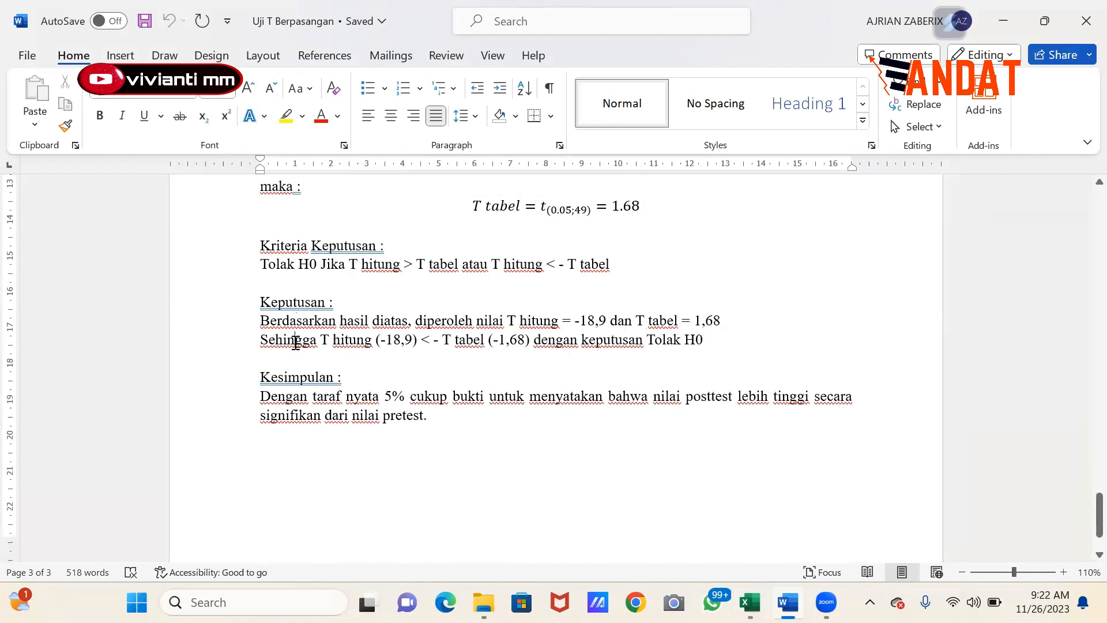
click(355, 340)
drag(646, 344, 703, 349)
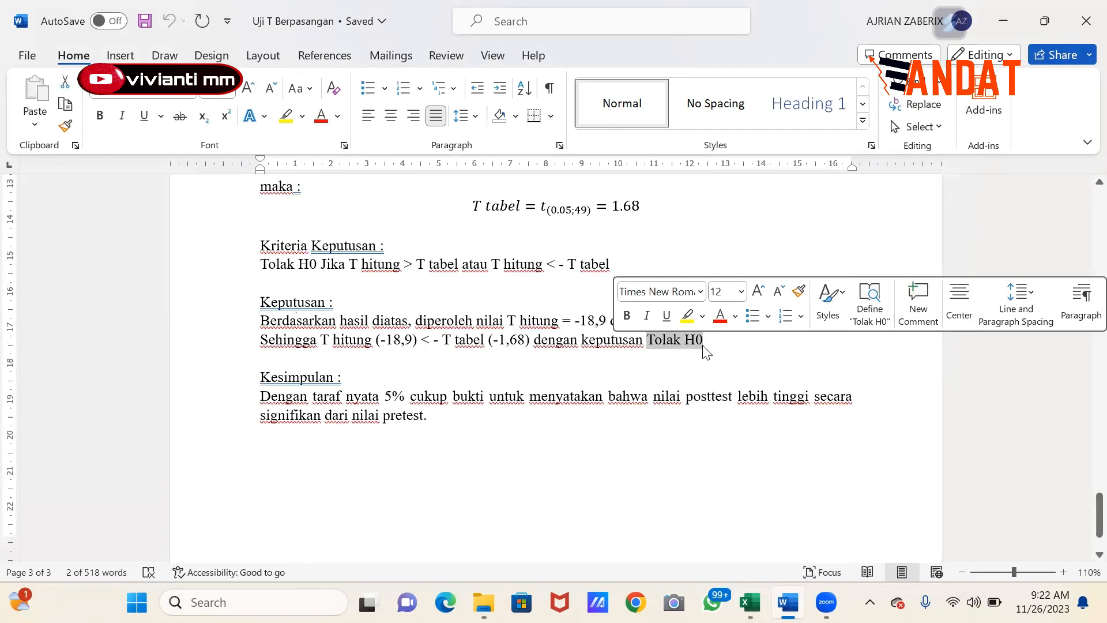
click(703, 345)
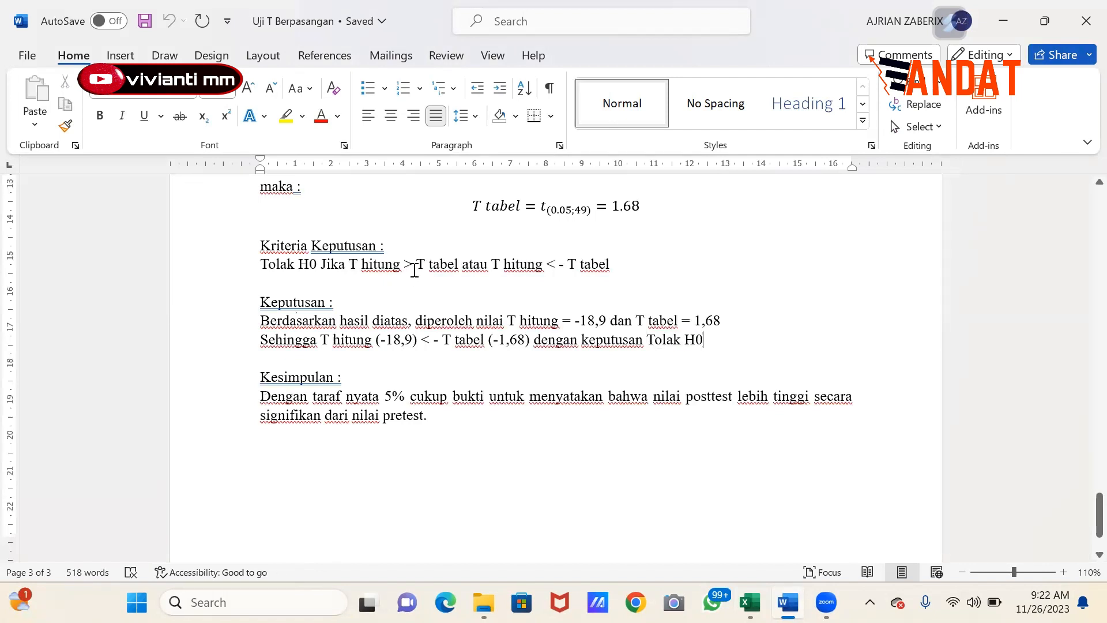
Step: Compare the bracketed T hitung and - T tabel values in the second sentence under Keputusan
click(427, 346)
drag(377, 340, 418, 341)
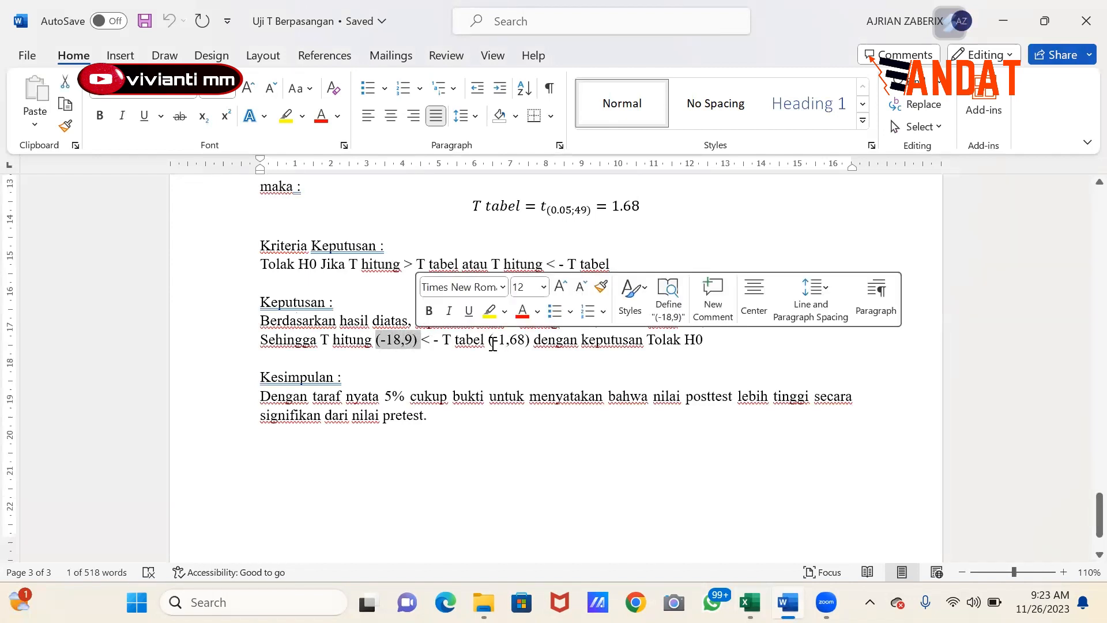
drag(490, 341, 527, 342)
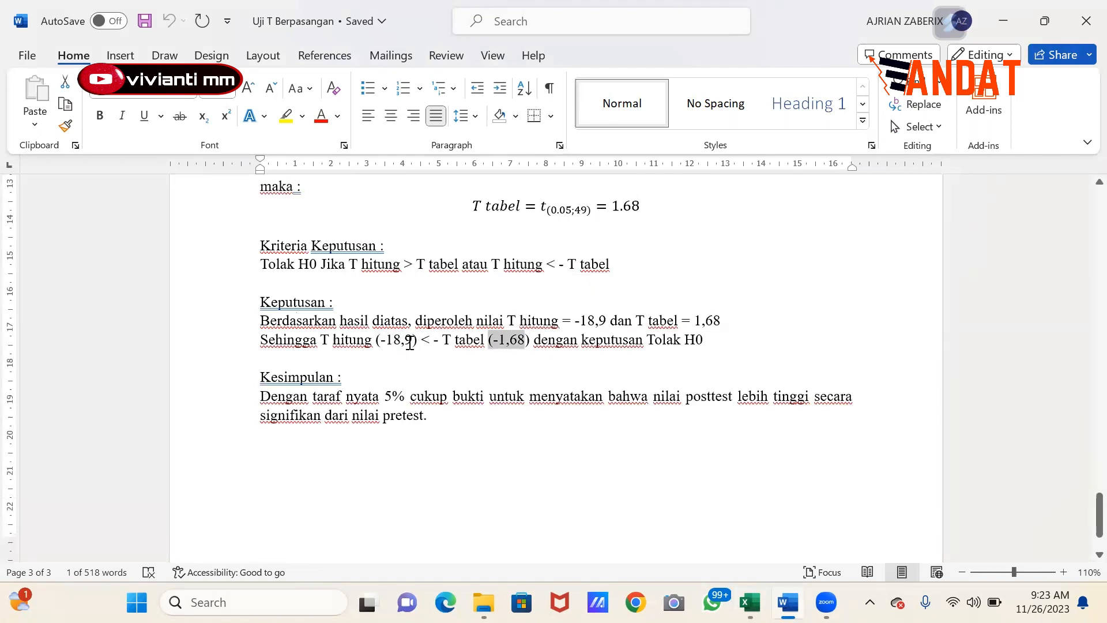
drag(413, 341, 379, 349)
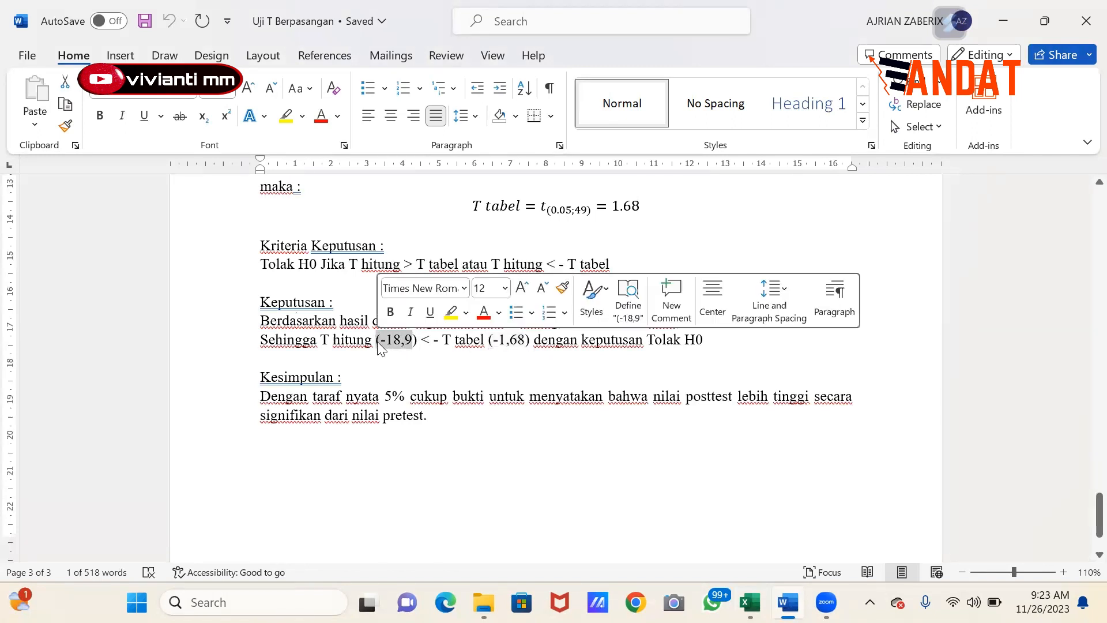
click(490, 343)
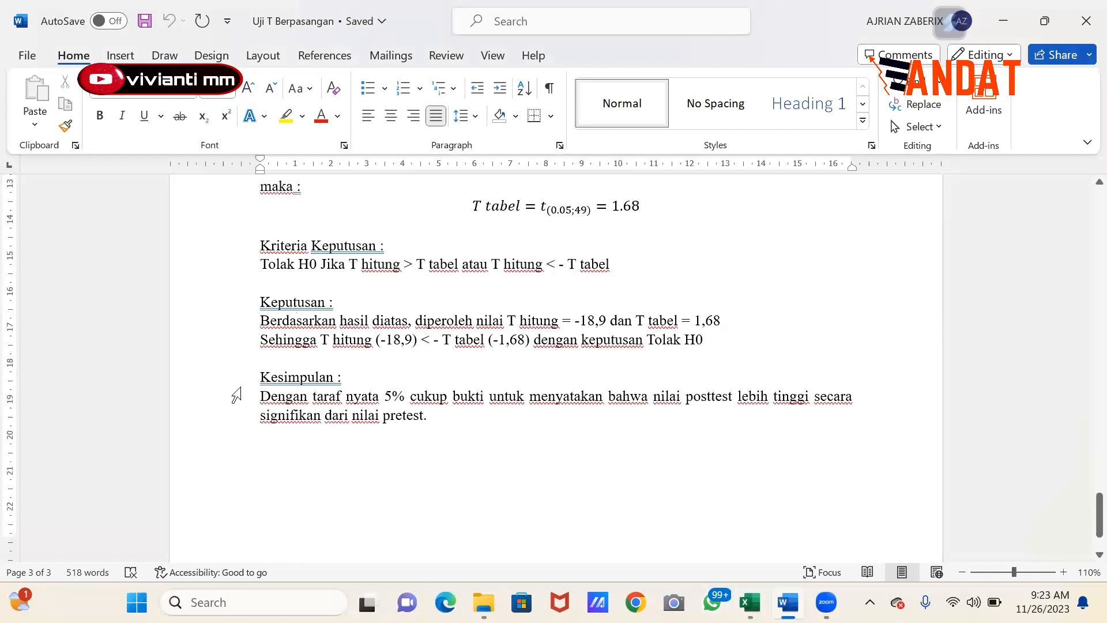
Step: Return to the Hipotesis section below the student table and highlight the H0 statement to examine it
scroll(348, 369, down, 1)
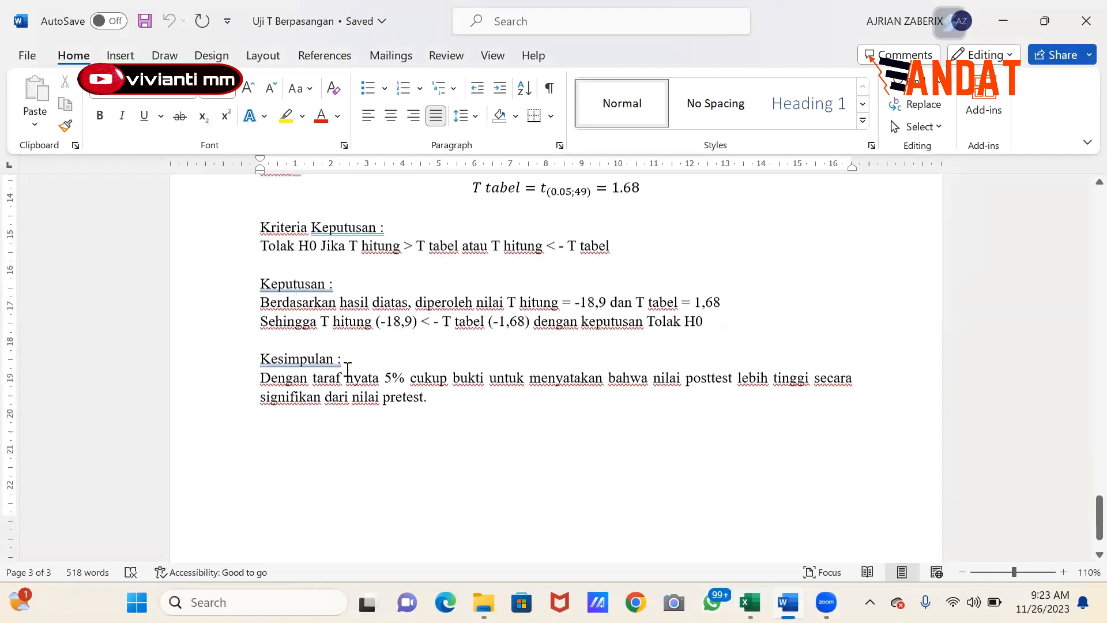
scroll(348, 370, up, 15)
scroll(347, 369, up, 15)
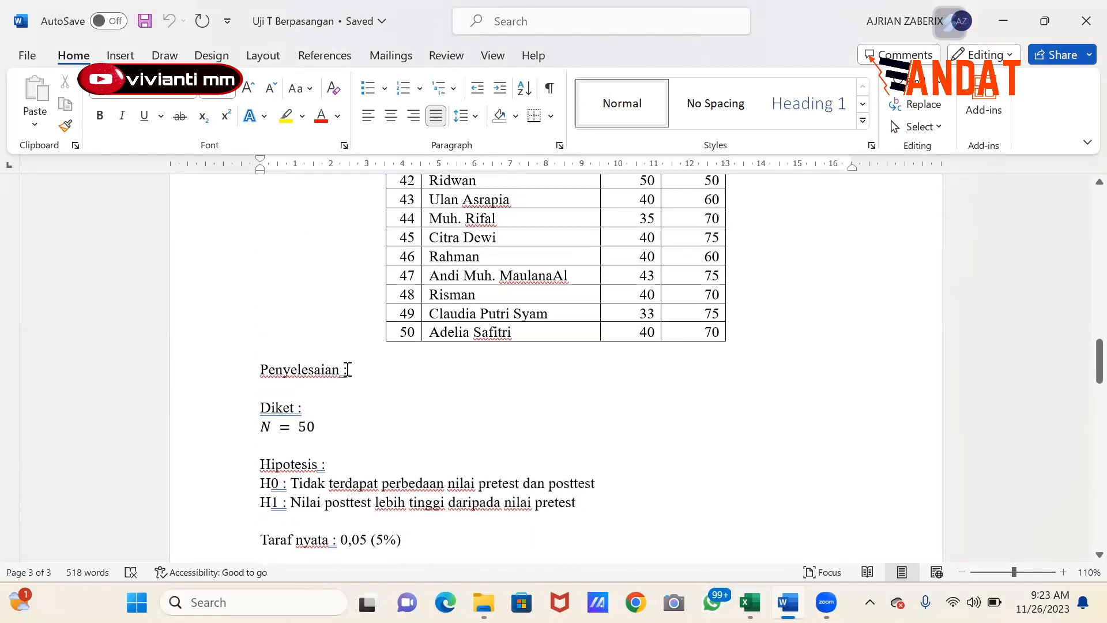
scroll(341, 377, up, 10)
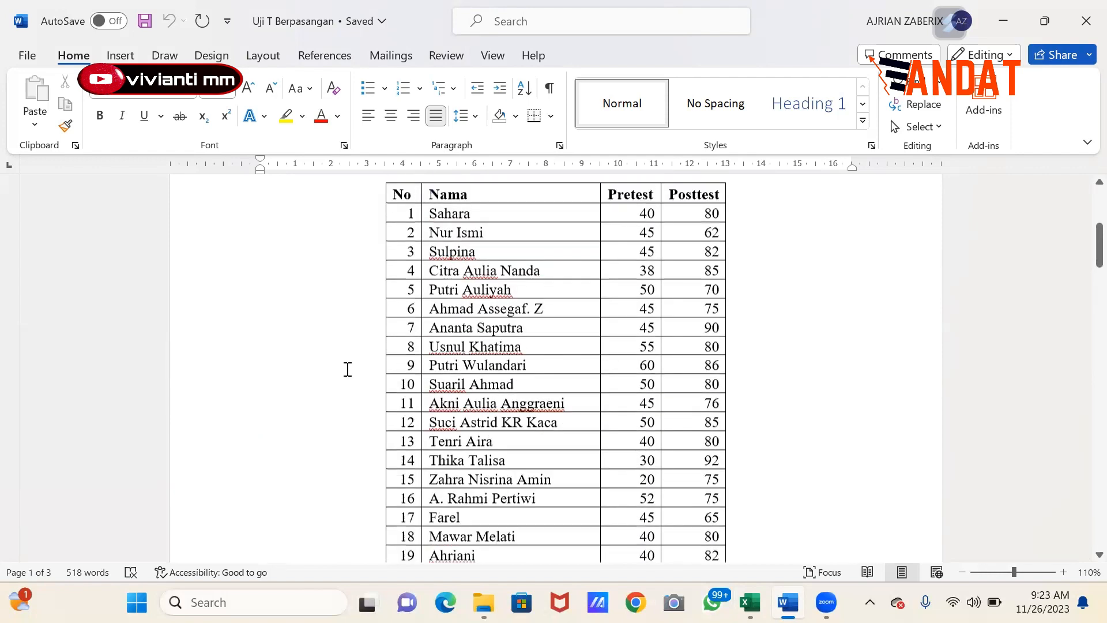
scroll(341, 377, down, 3)
scroll(342, 377, down, 15)
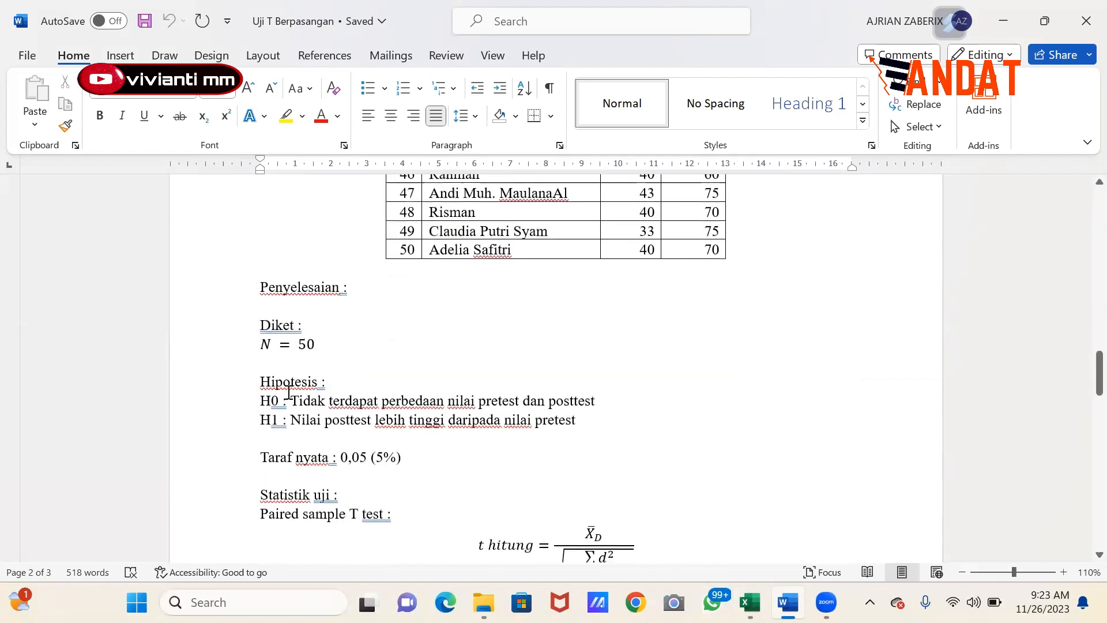
click(260, 400)
shift+click(599, 391)
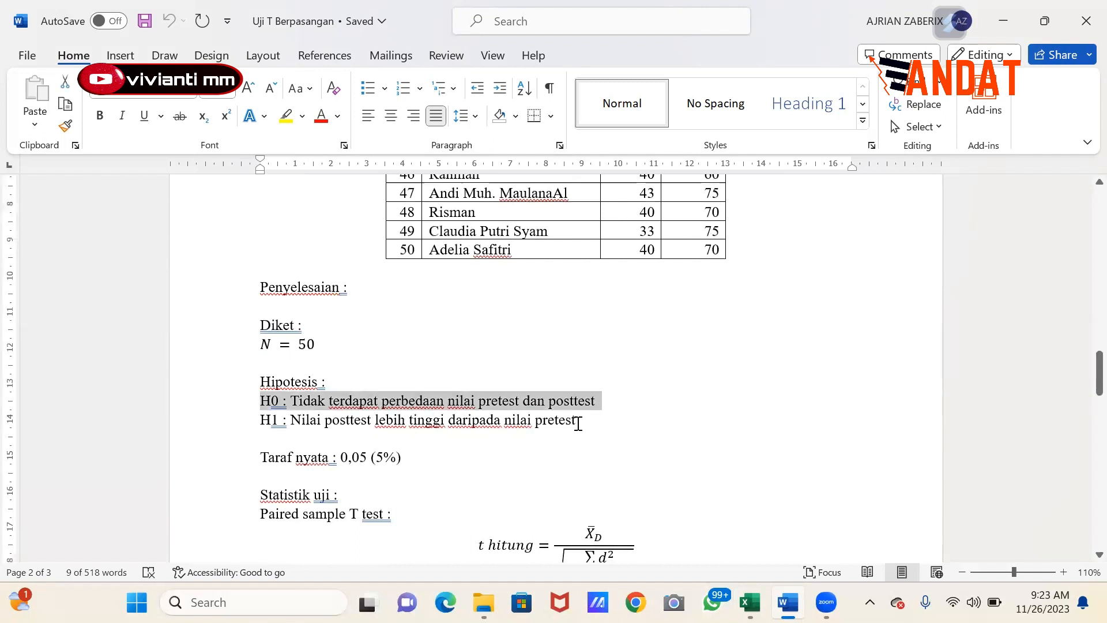
Step: Make the whole H1 statement under Hipotesis bold
drag(577, 422, 261, 422)
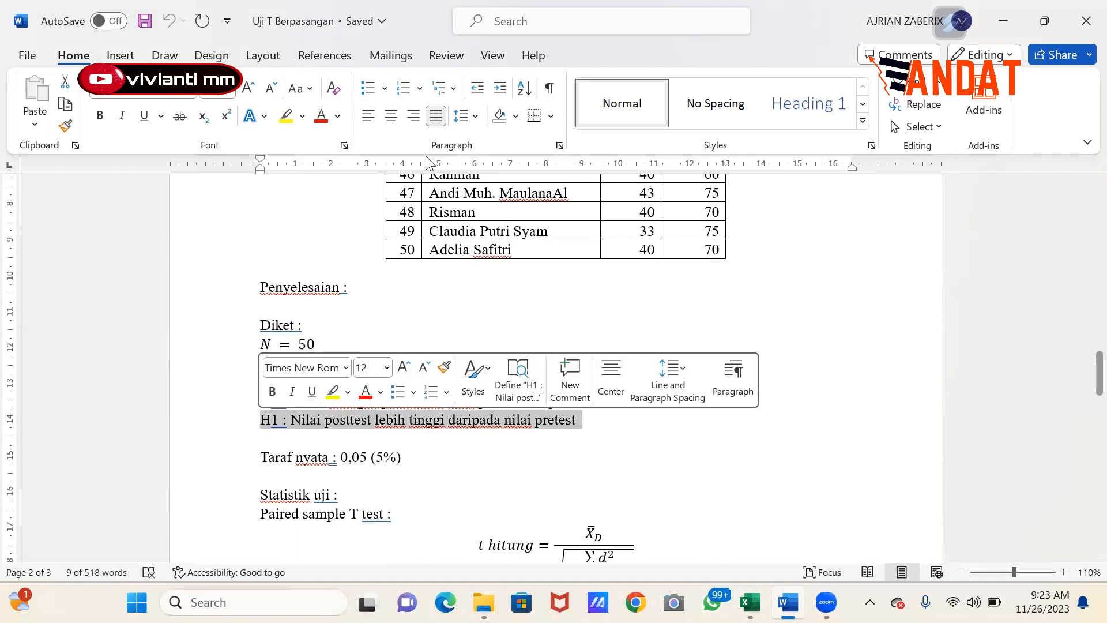
click(98, 116)
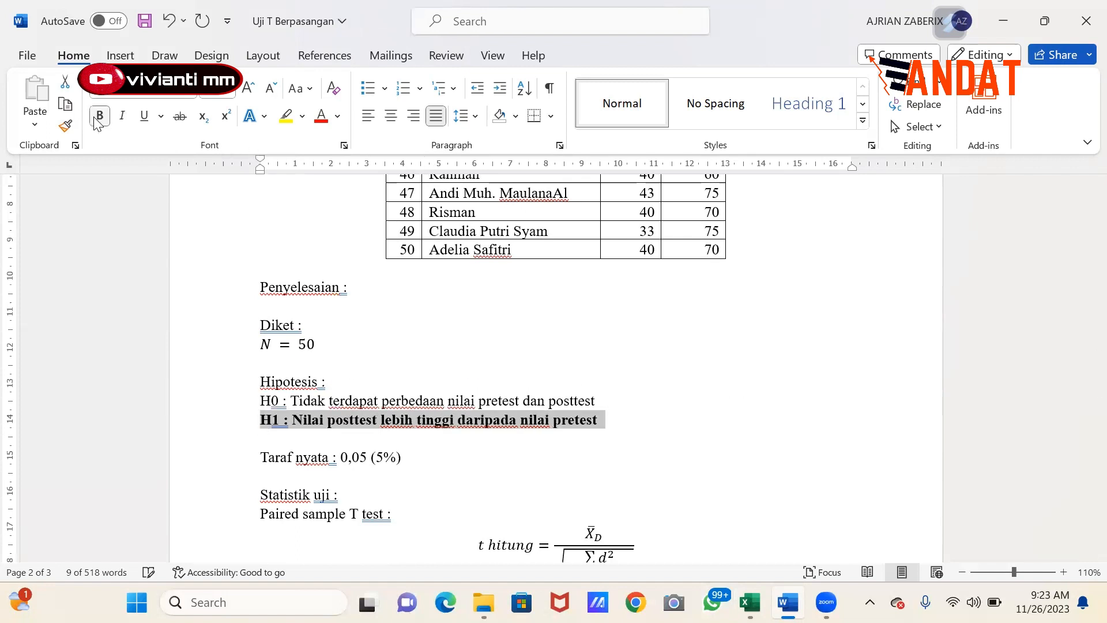
click(461, 385)
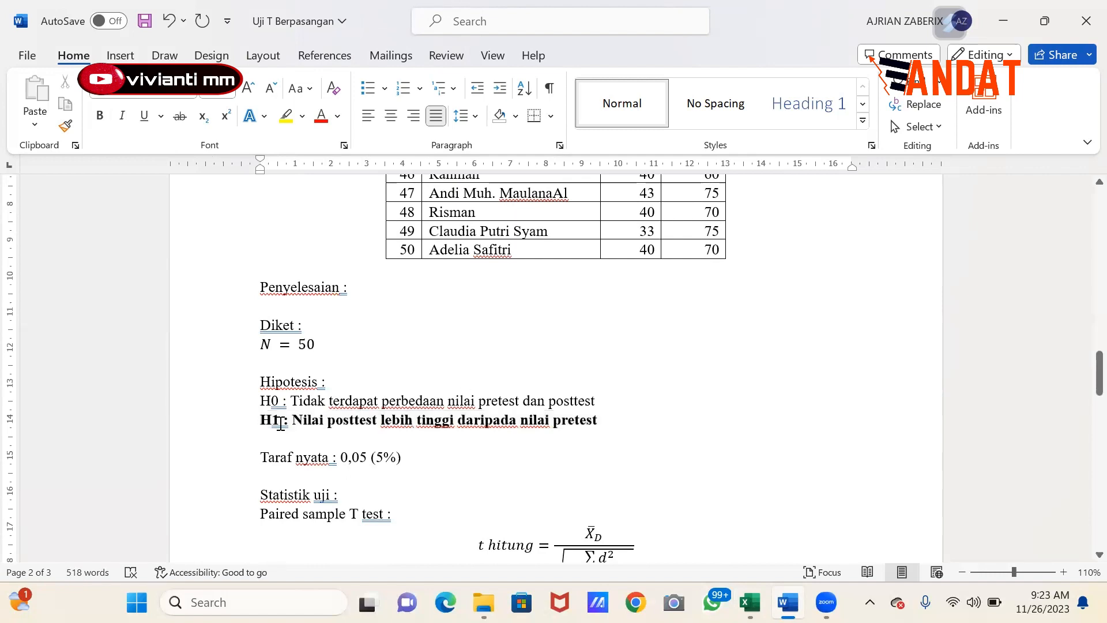
drag(262, 419, 494, 439)
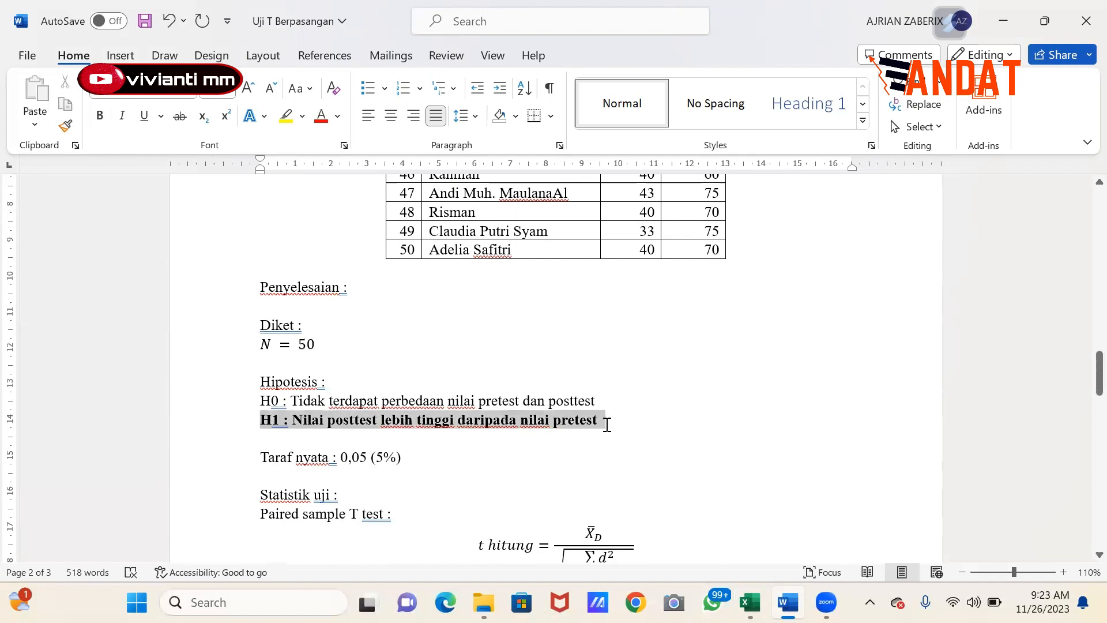
Step: Go back to Kriteria Keputusan and review the full H0 rejection rule
scroll(607, 424, down, 1)
scroll(607, 424, down, 15)
scroll(605, 425, up, 2)
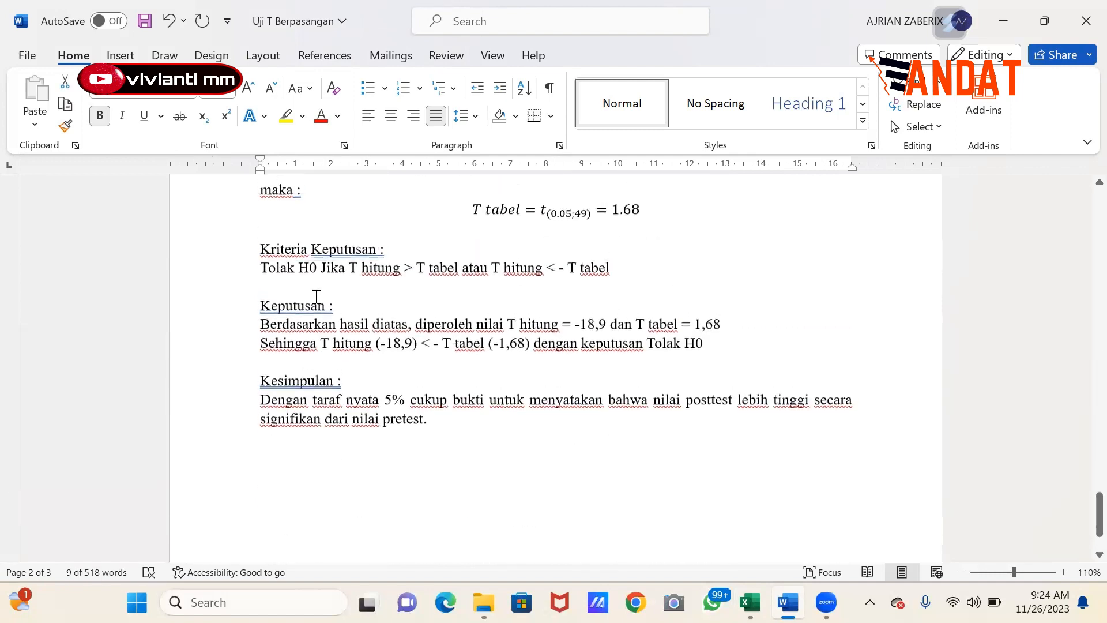
drag(266, 271, 623, 281)
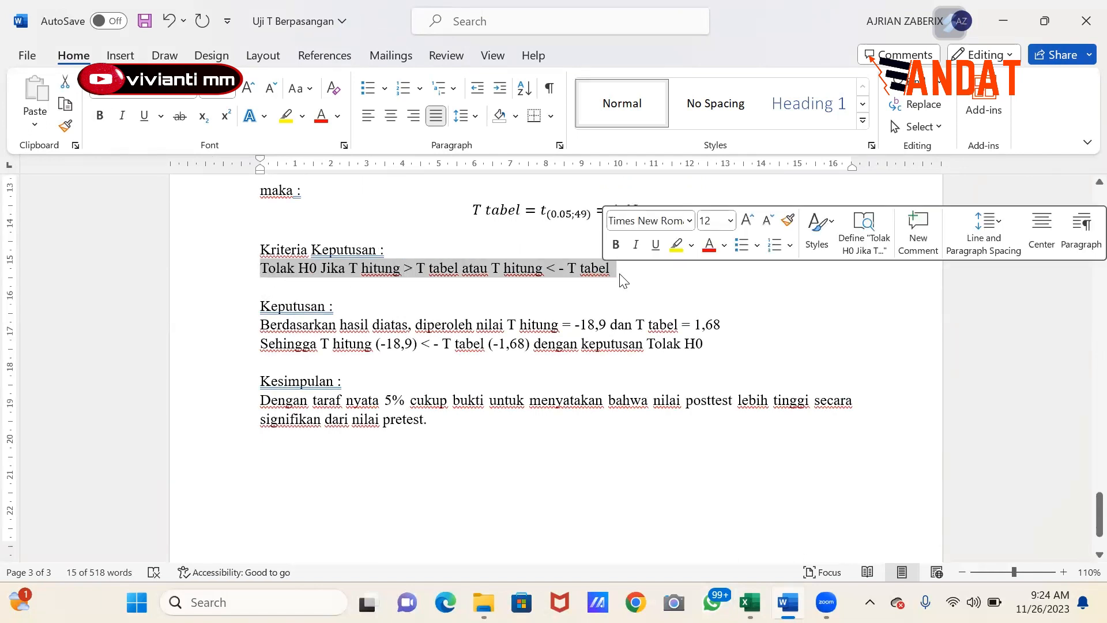
click(430, 310)
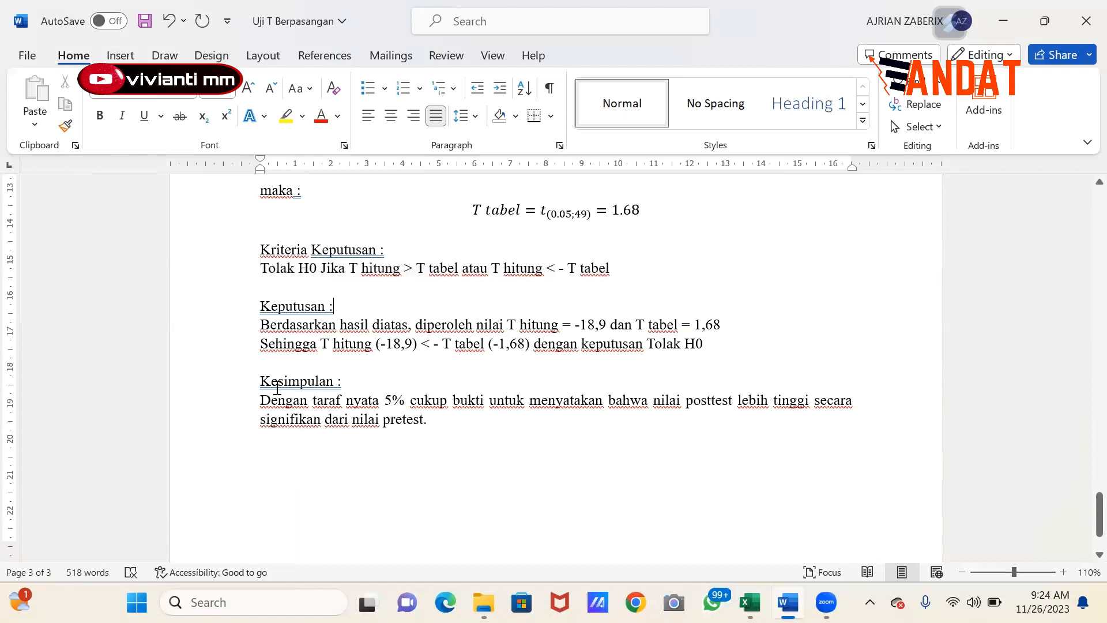
Step: Read the Kesimpulan paragraph, focusing on its phrase about the posttest being significantly higher
scroll(277, 385, down, 1)
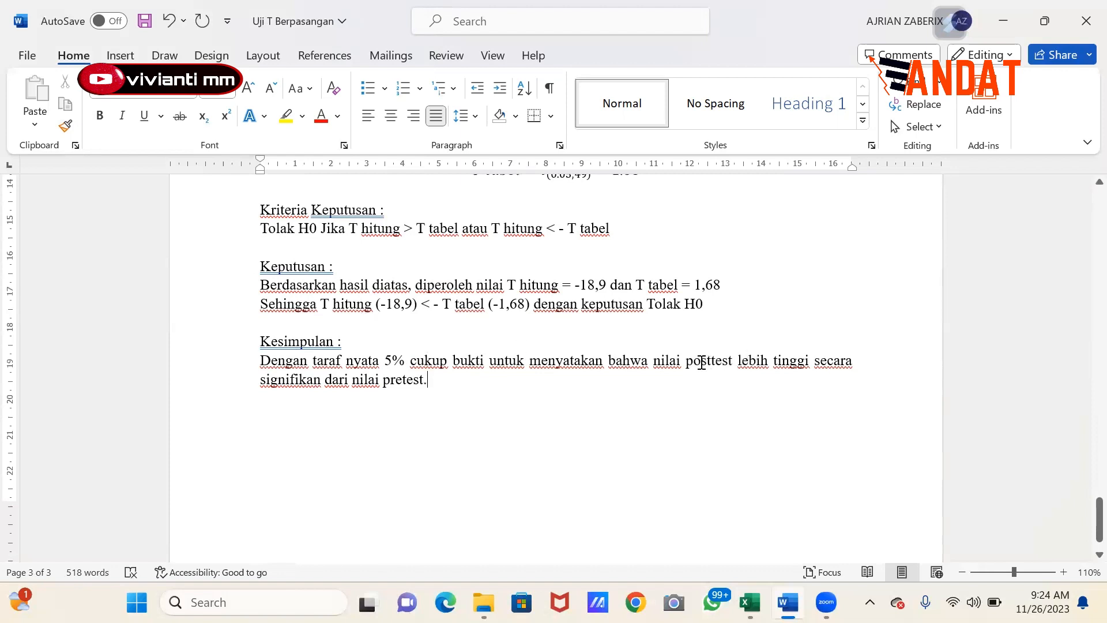
drag(687, 360, 336, 405)
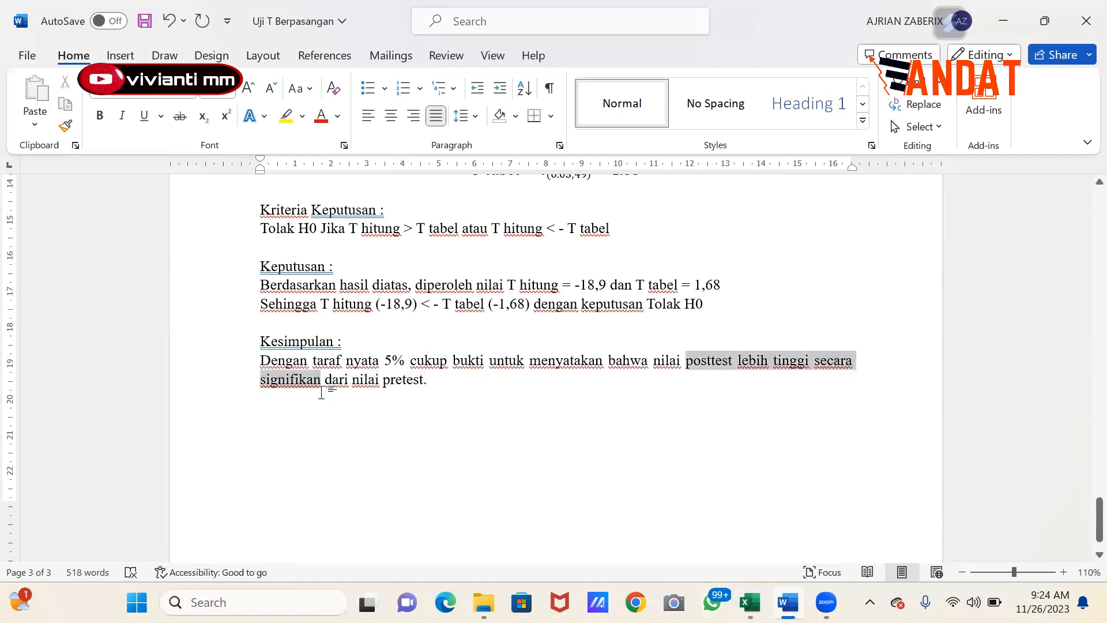
click(740, 408)
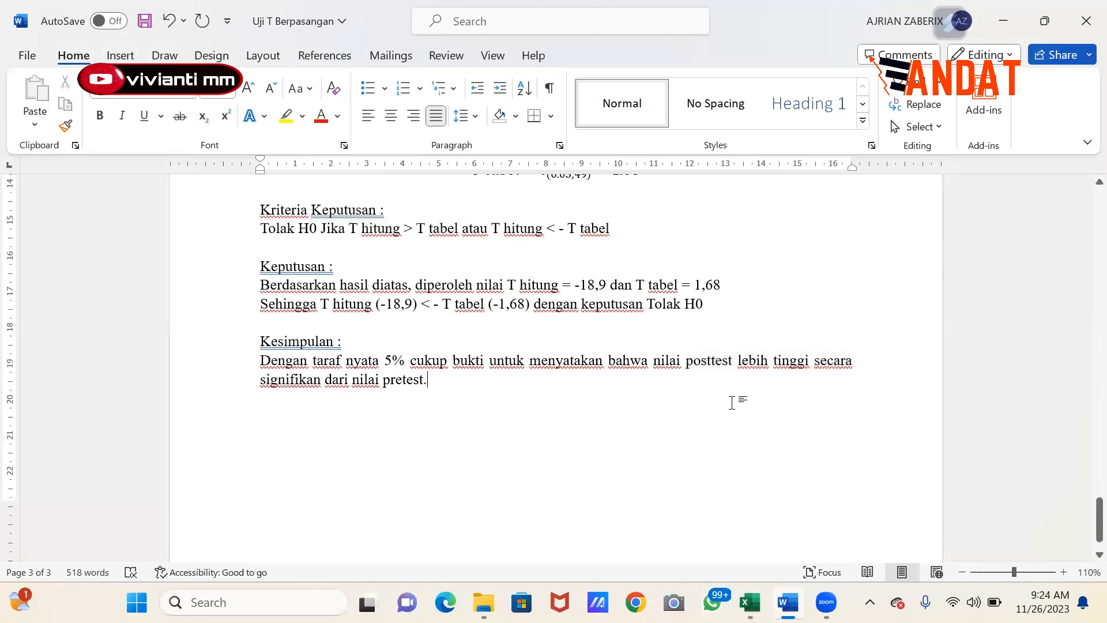
scroll(588, 328, up, 3)
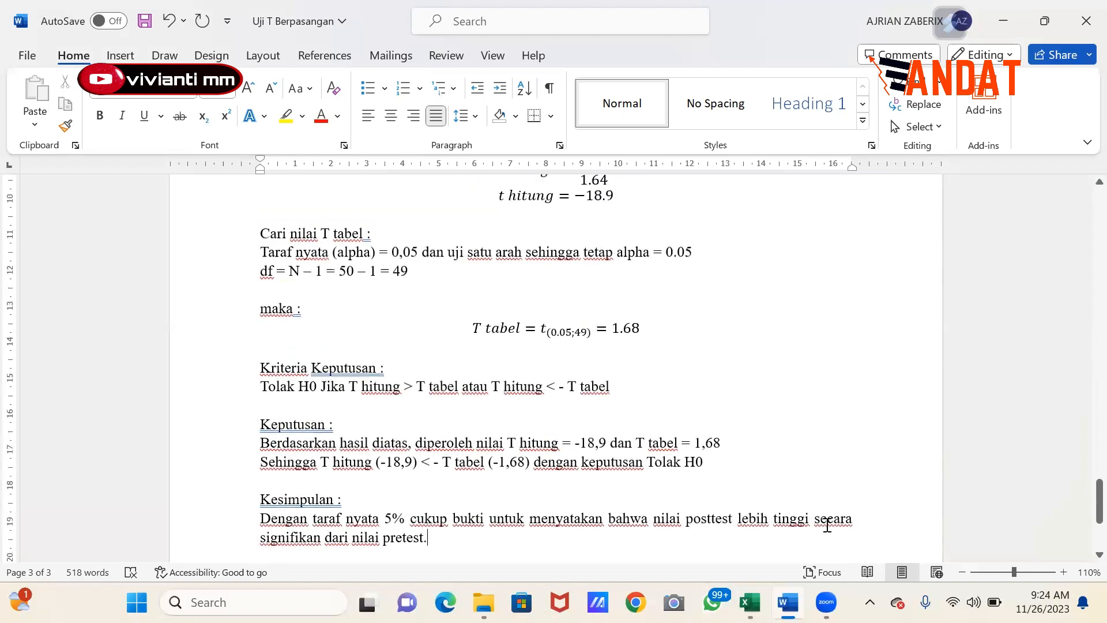
Step: Switch to Excel and compare the pretest and posttest averages in the Rata-rata row, cells I53 and J53
key(alt+Tab)
scroll(617, 447, up, 2)
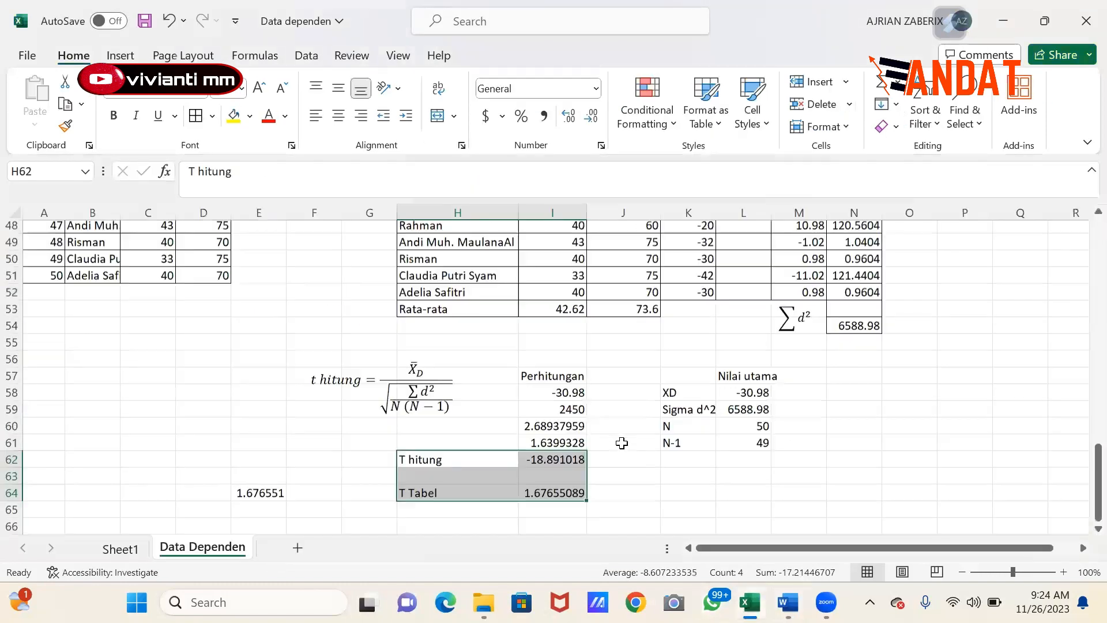
click(557, 330)
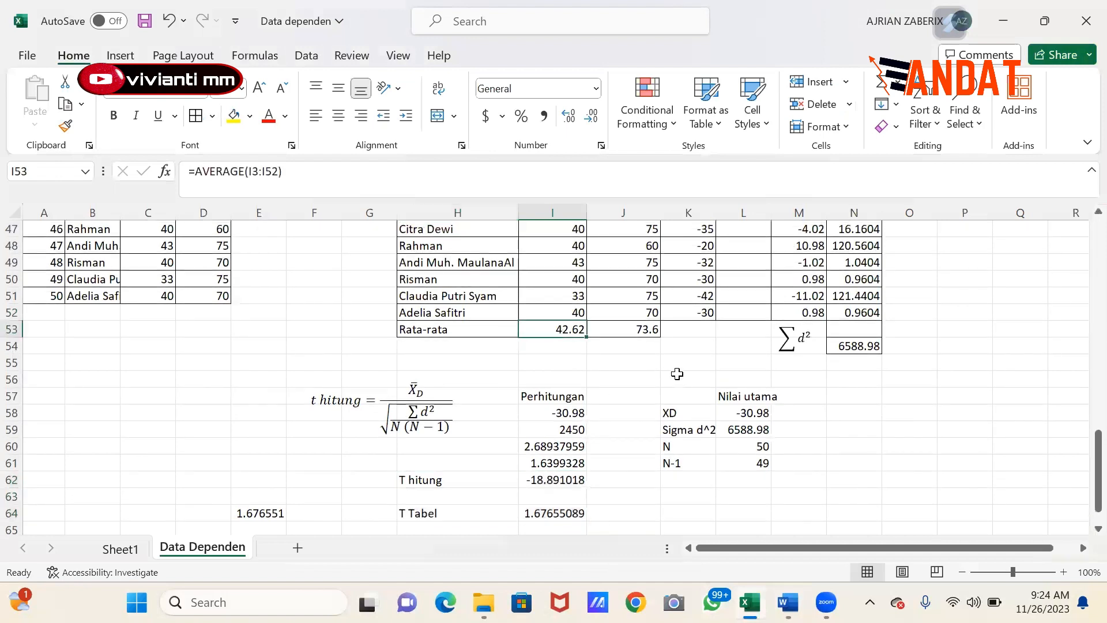
click(626, 329)
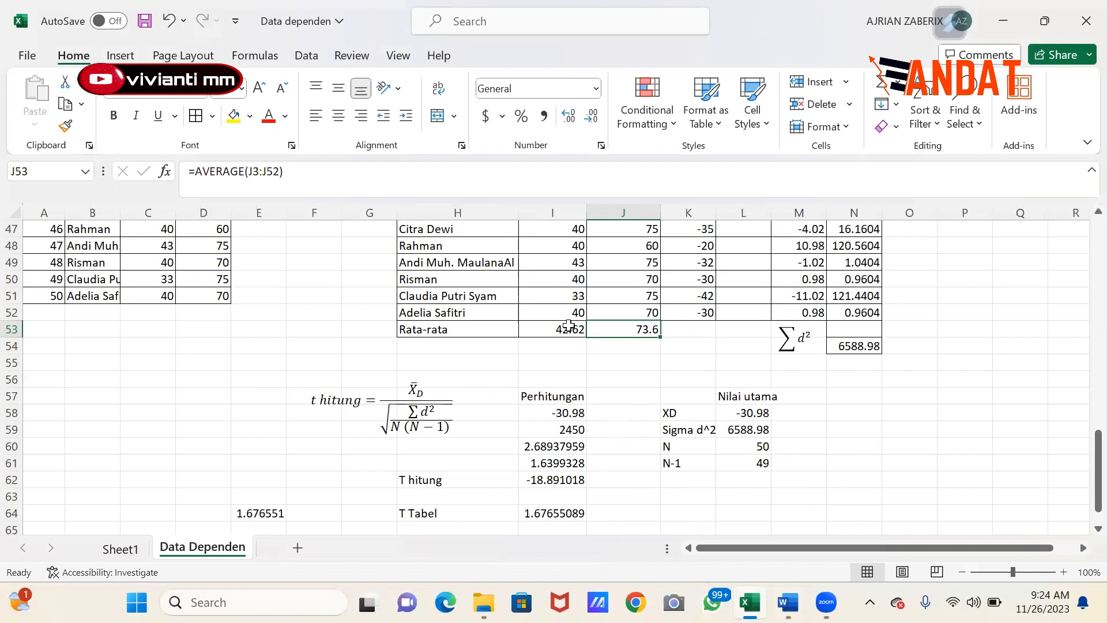
Step: Switch to Word and review the Kesimpulan paragraph at the end of the document
key(alt+Tab)
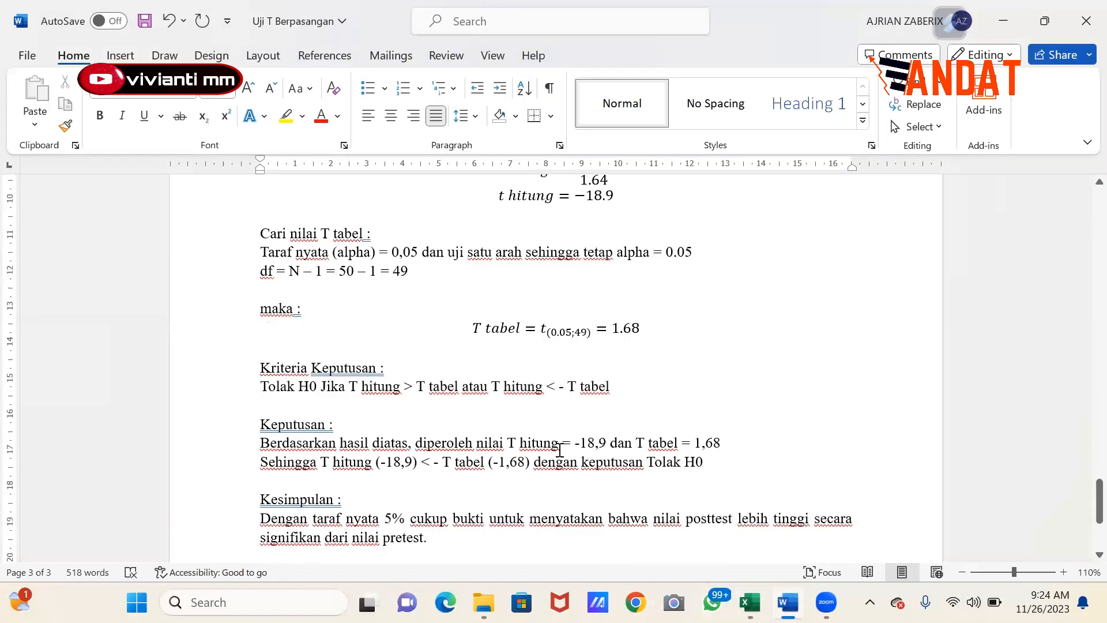
scroll(559, 449, down, 3)
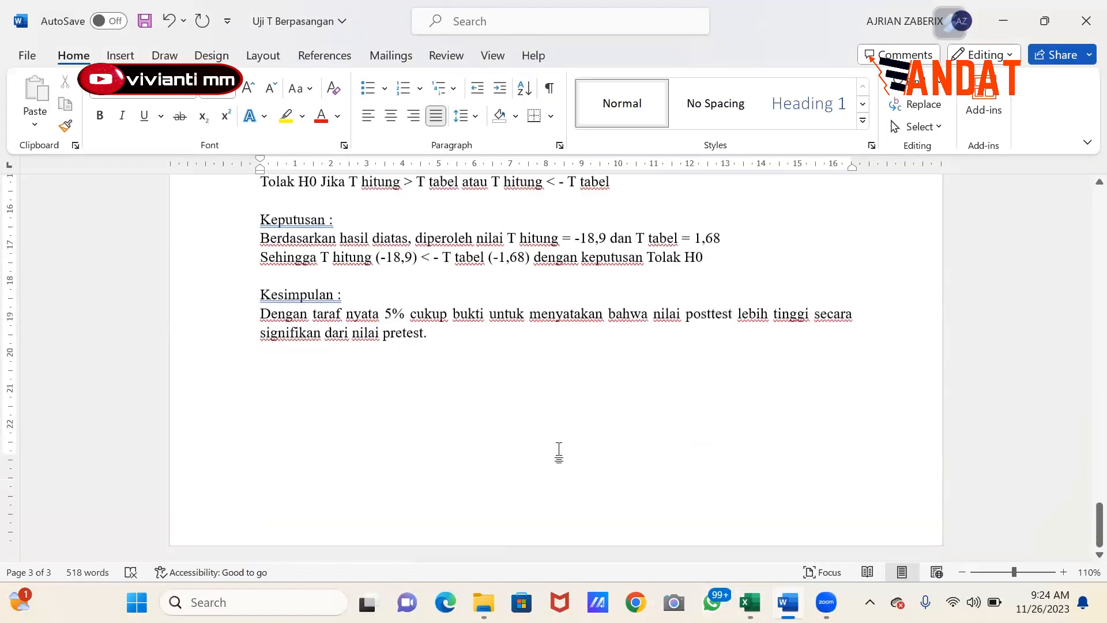
scroll(559, 452, up, 1)
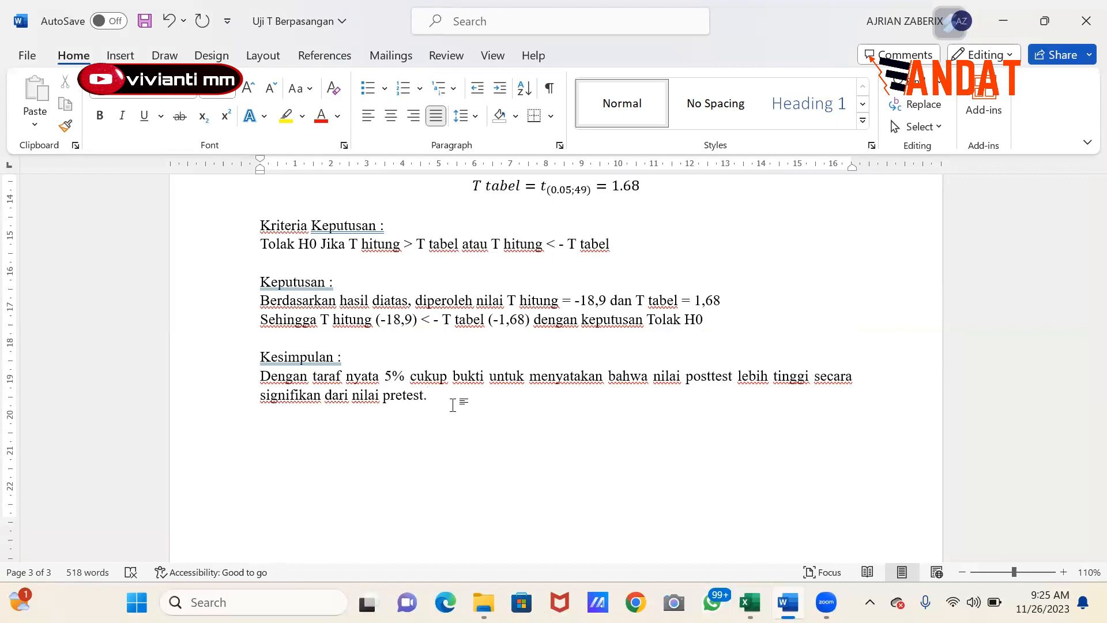
Step: Return to the start of the document and view the Uji T Berpasangan / Paired Sample T test title
scroll(452, 405, up, 20)
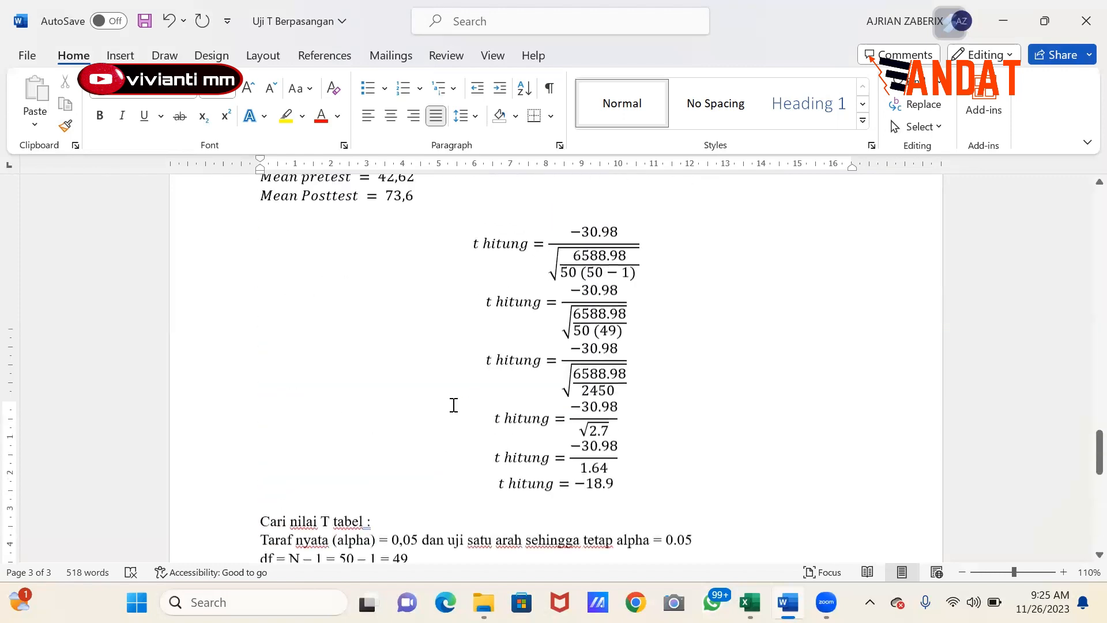
scroll(452, 404, up, 4)
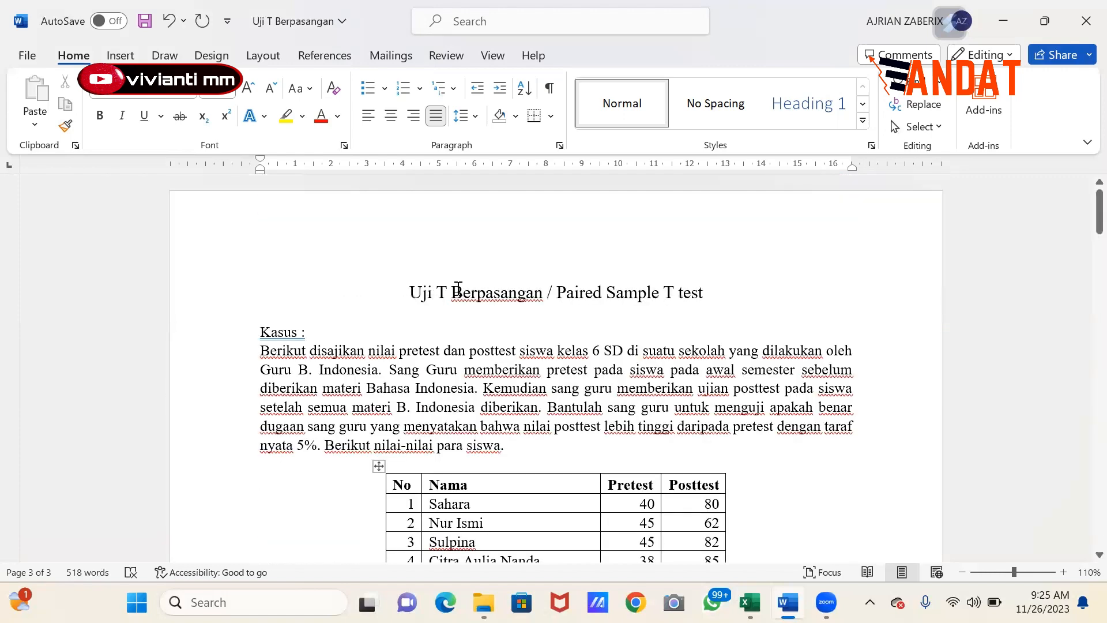
click(556, 294)
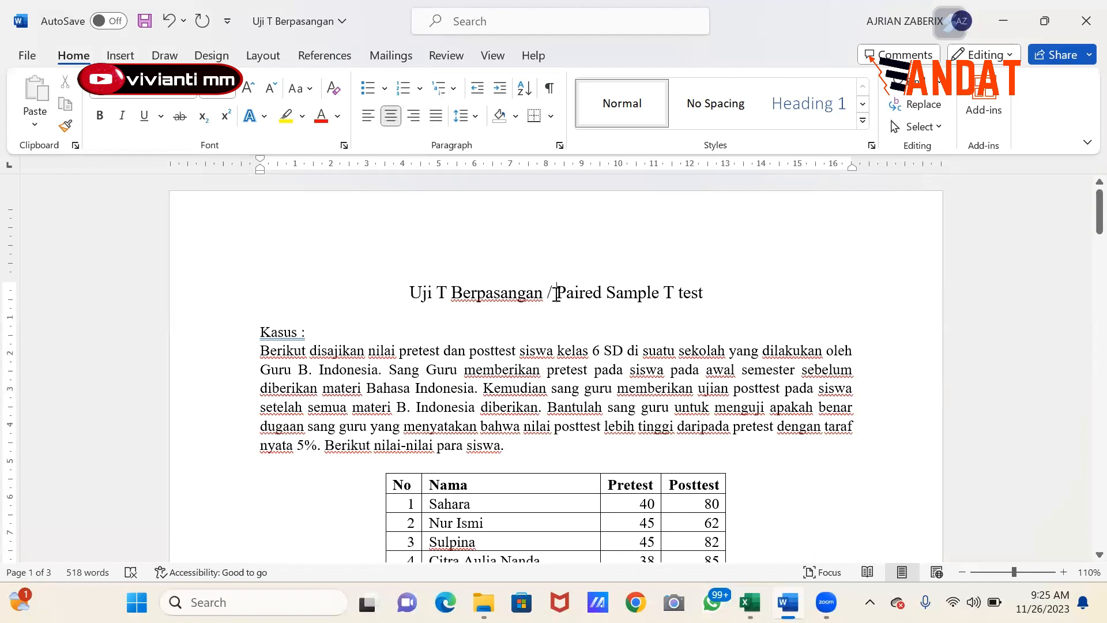
click(728, 289)
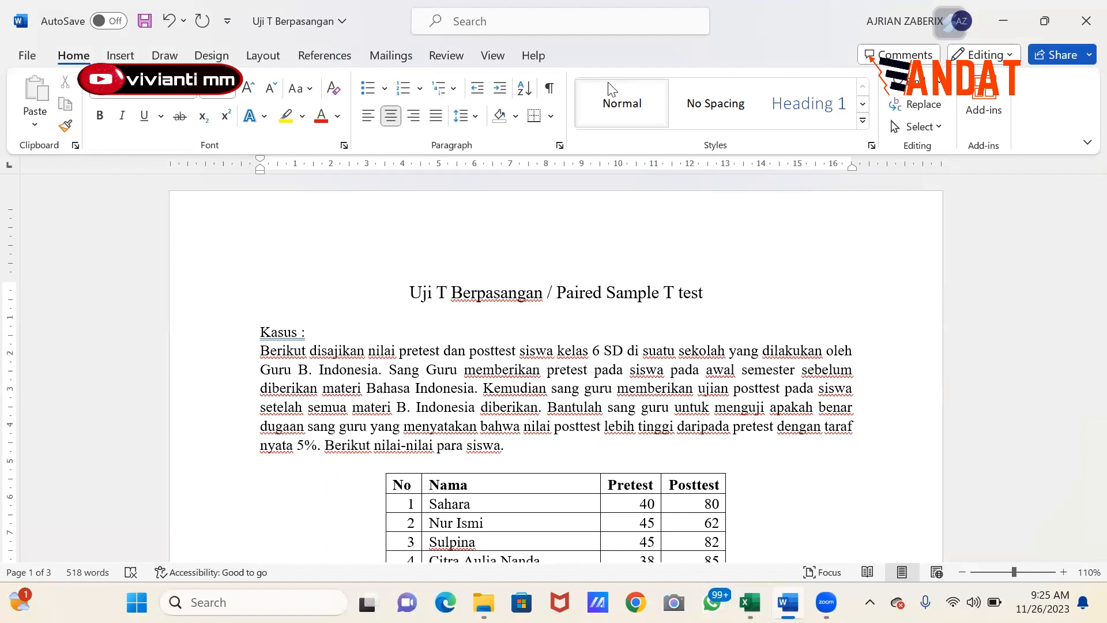